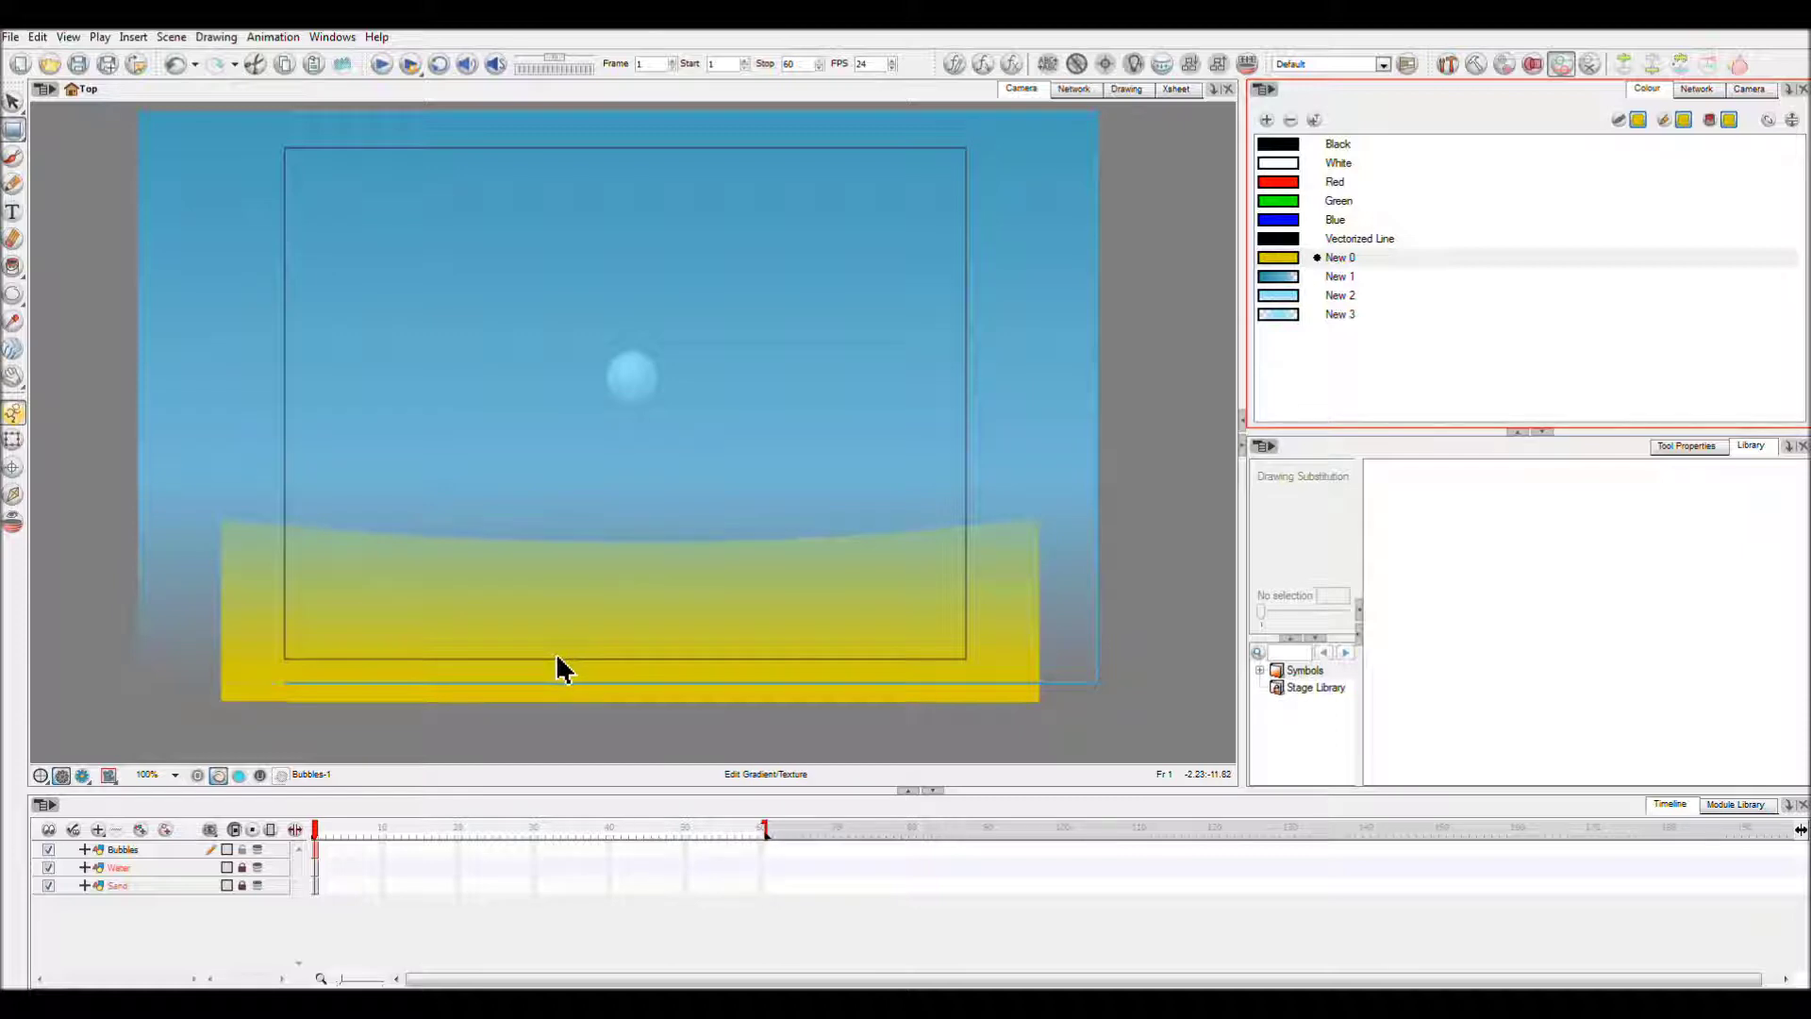
Hide the Bubbles and Water layers, leaving the Sand layer shown, and rename the yellow colour swatch New 0 as Sand
left_click(48, 849)
left_click(48, 867)
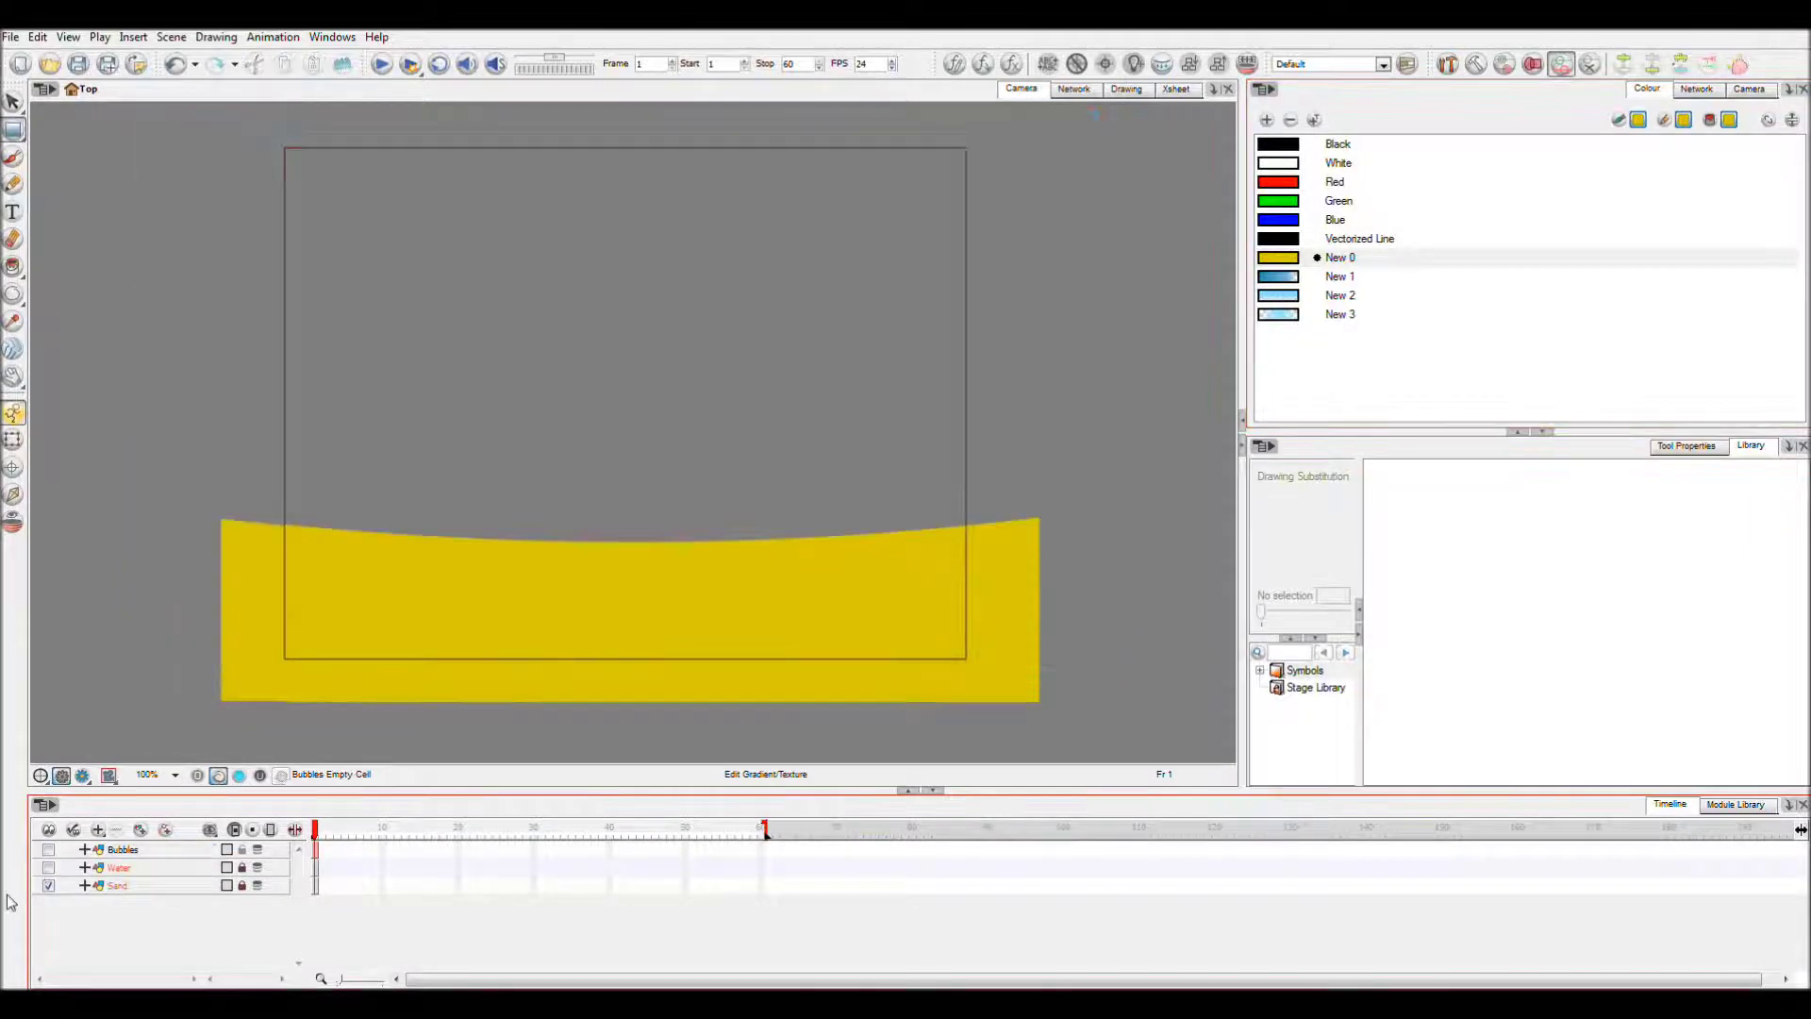
left_click(157, 886)
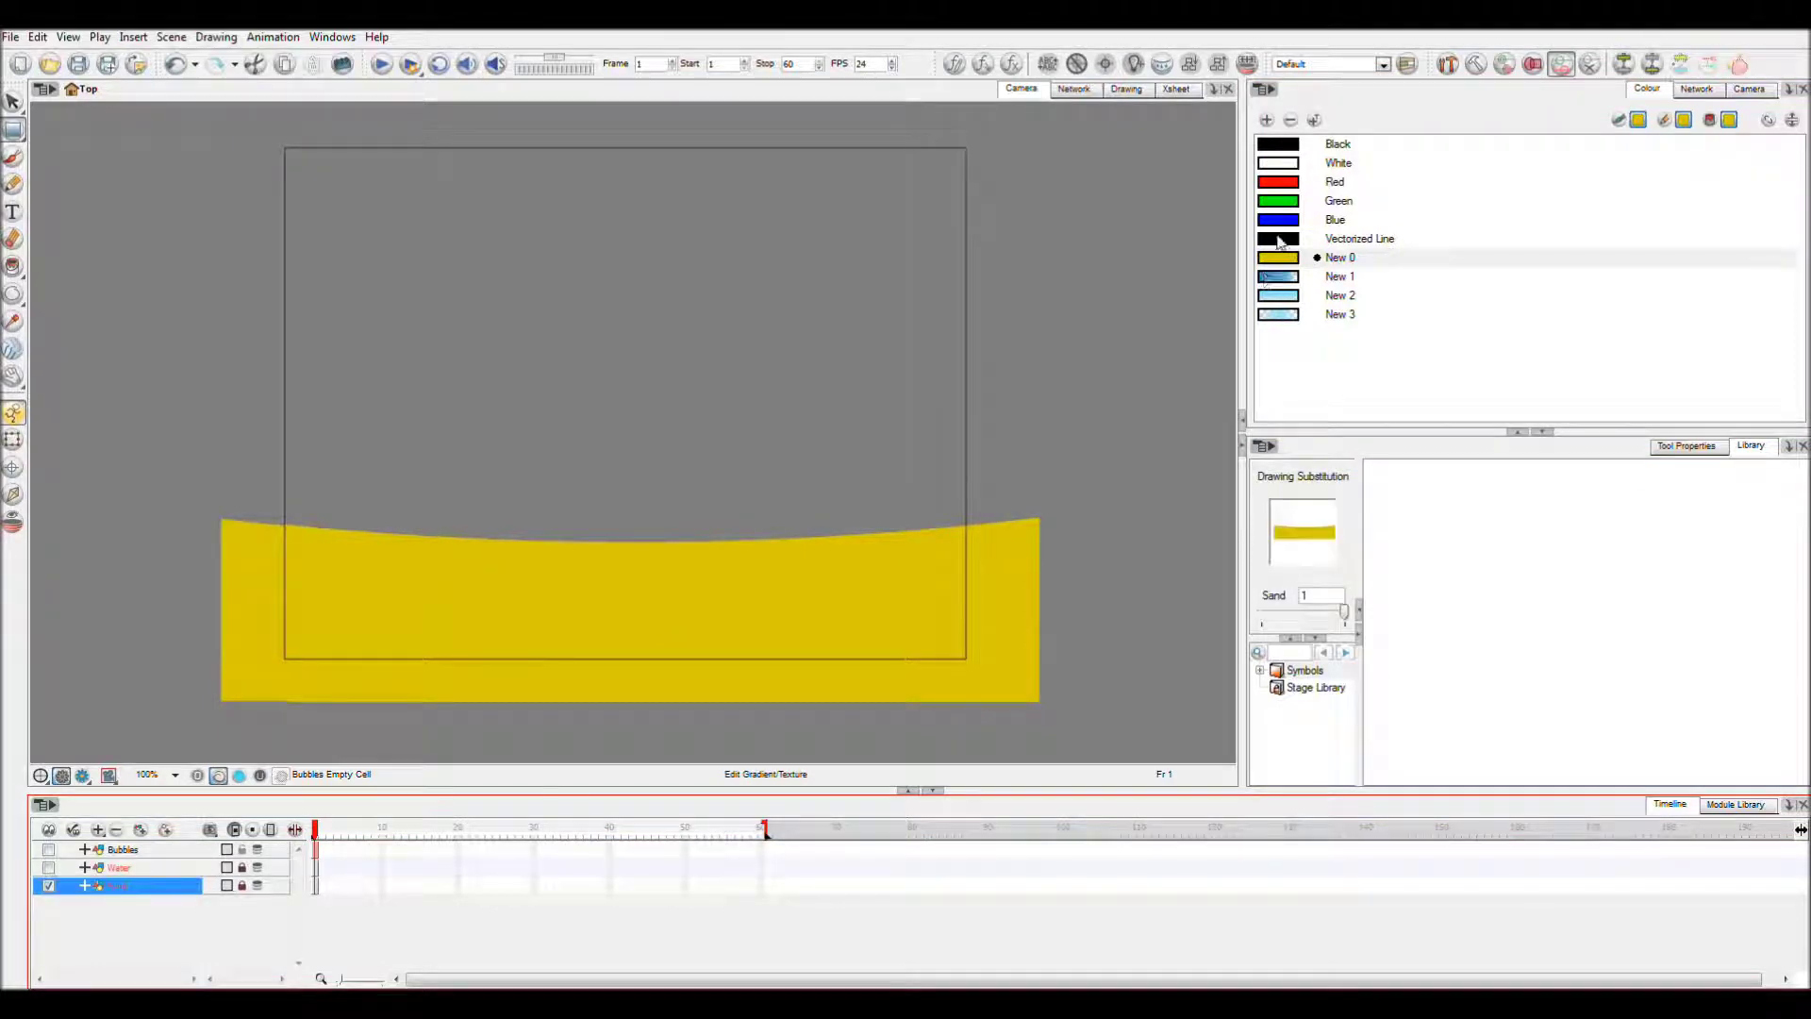
double_click(1339, 264)
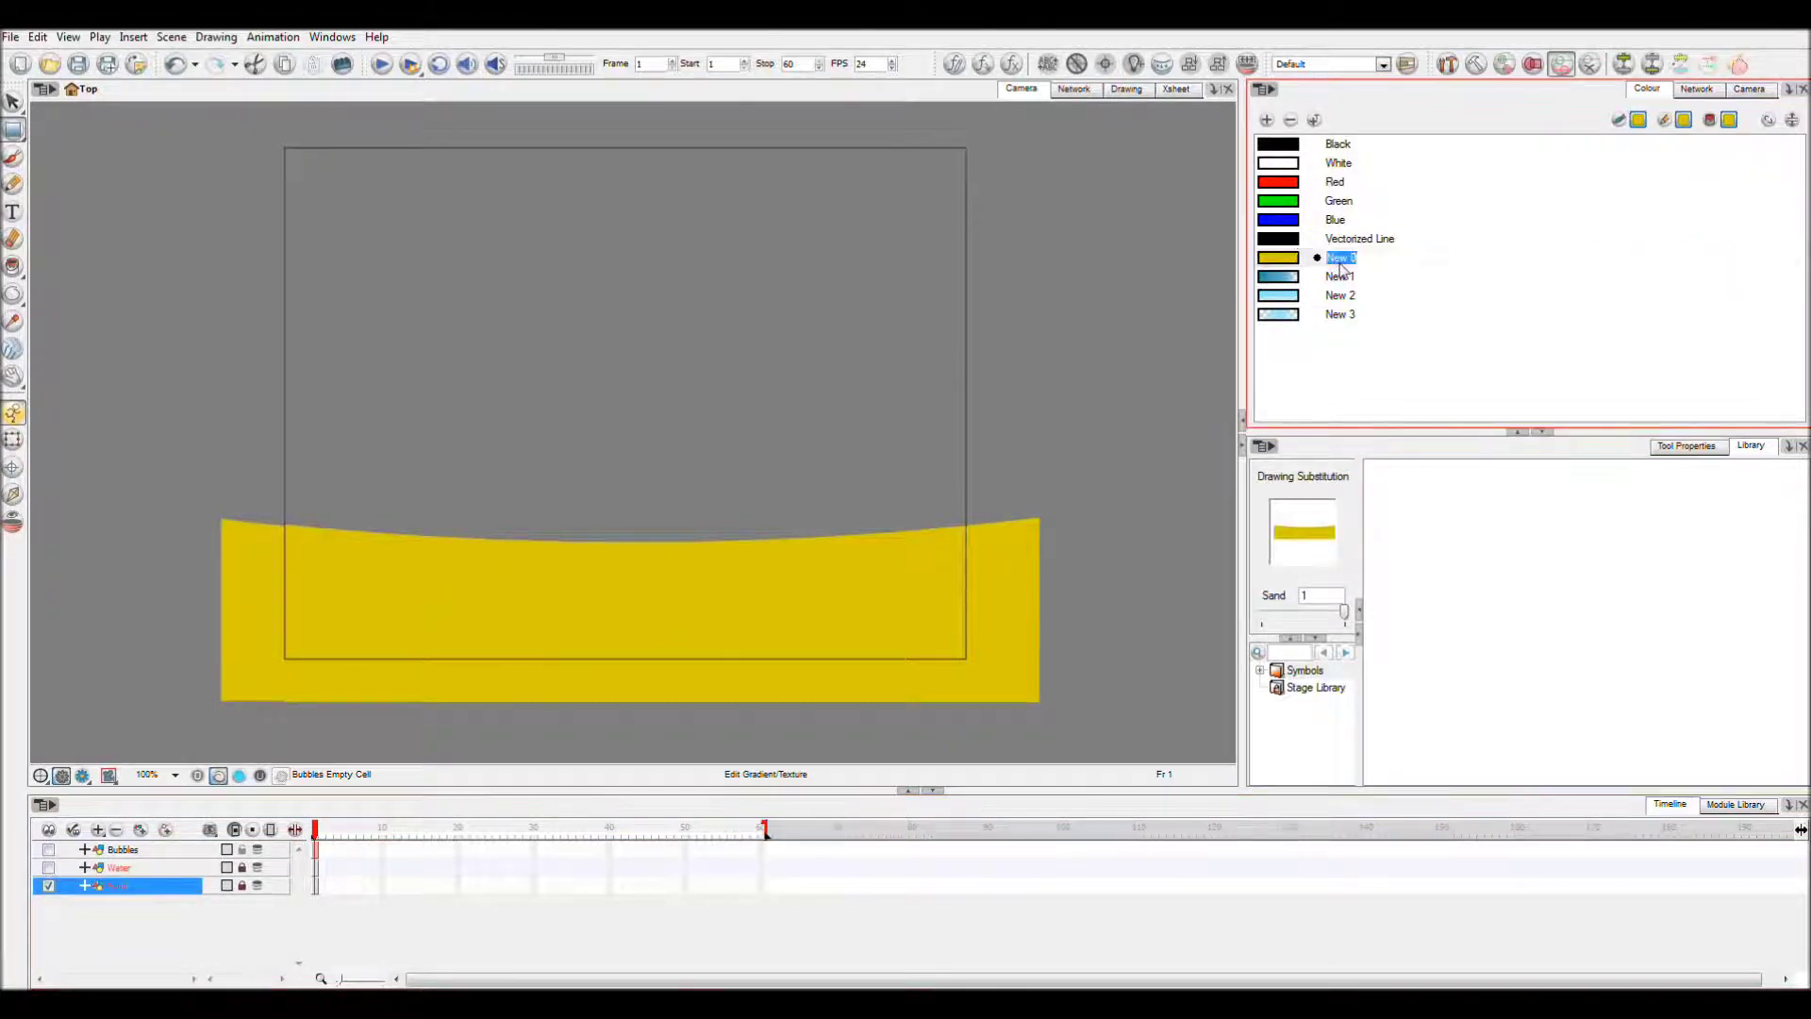
type("Sand")
Show the Water layer again, rename the gradient swatch New 1 as Water and review its linear gradient settings
double_click(1341, 274)
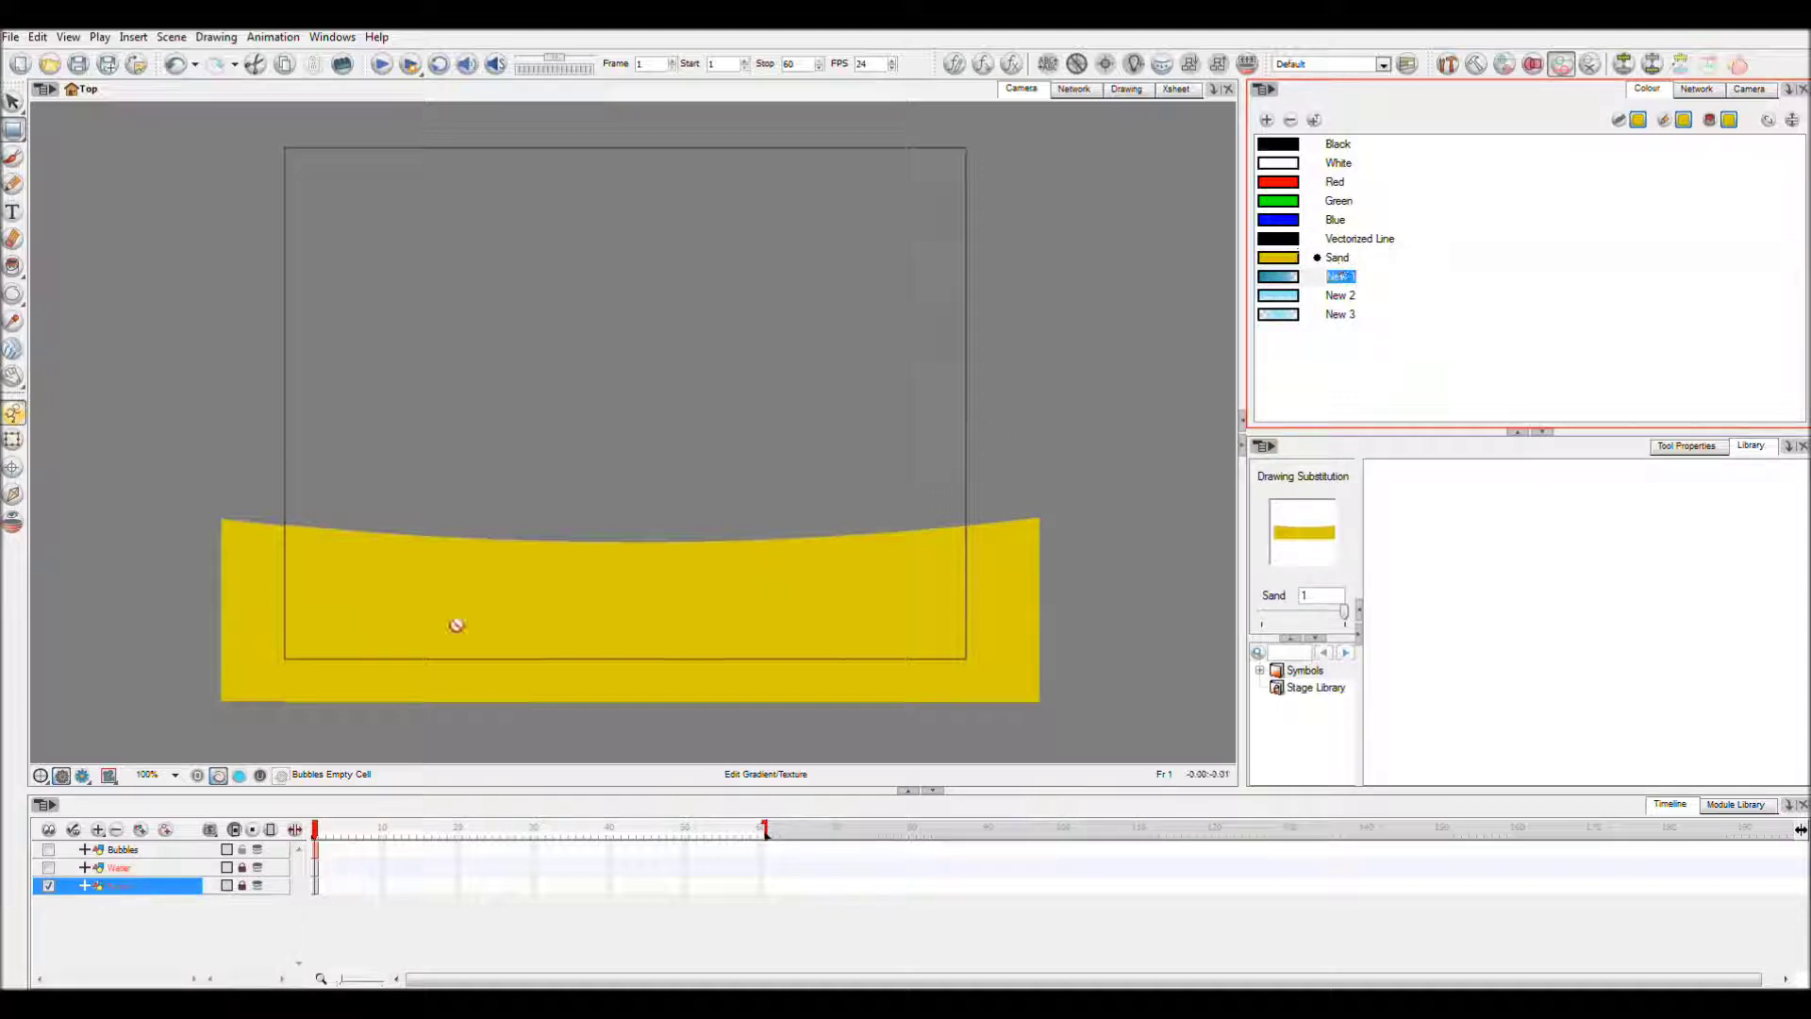
left_click(48, 867)
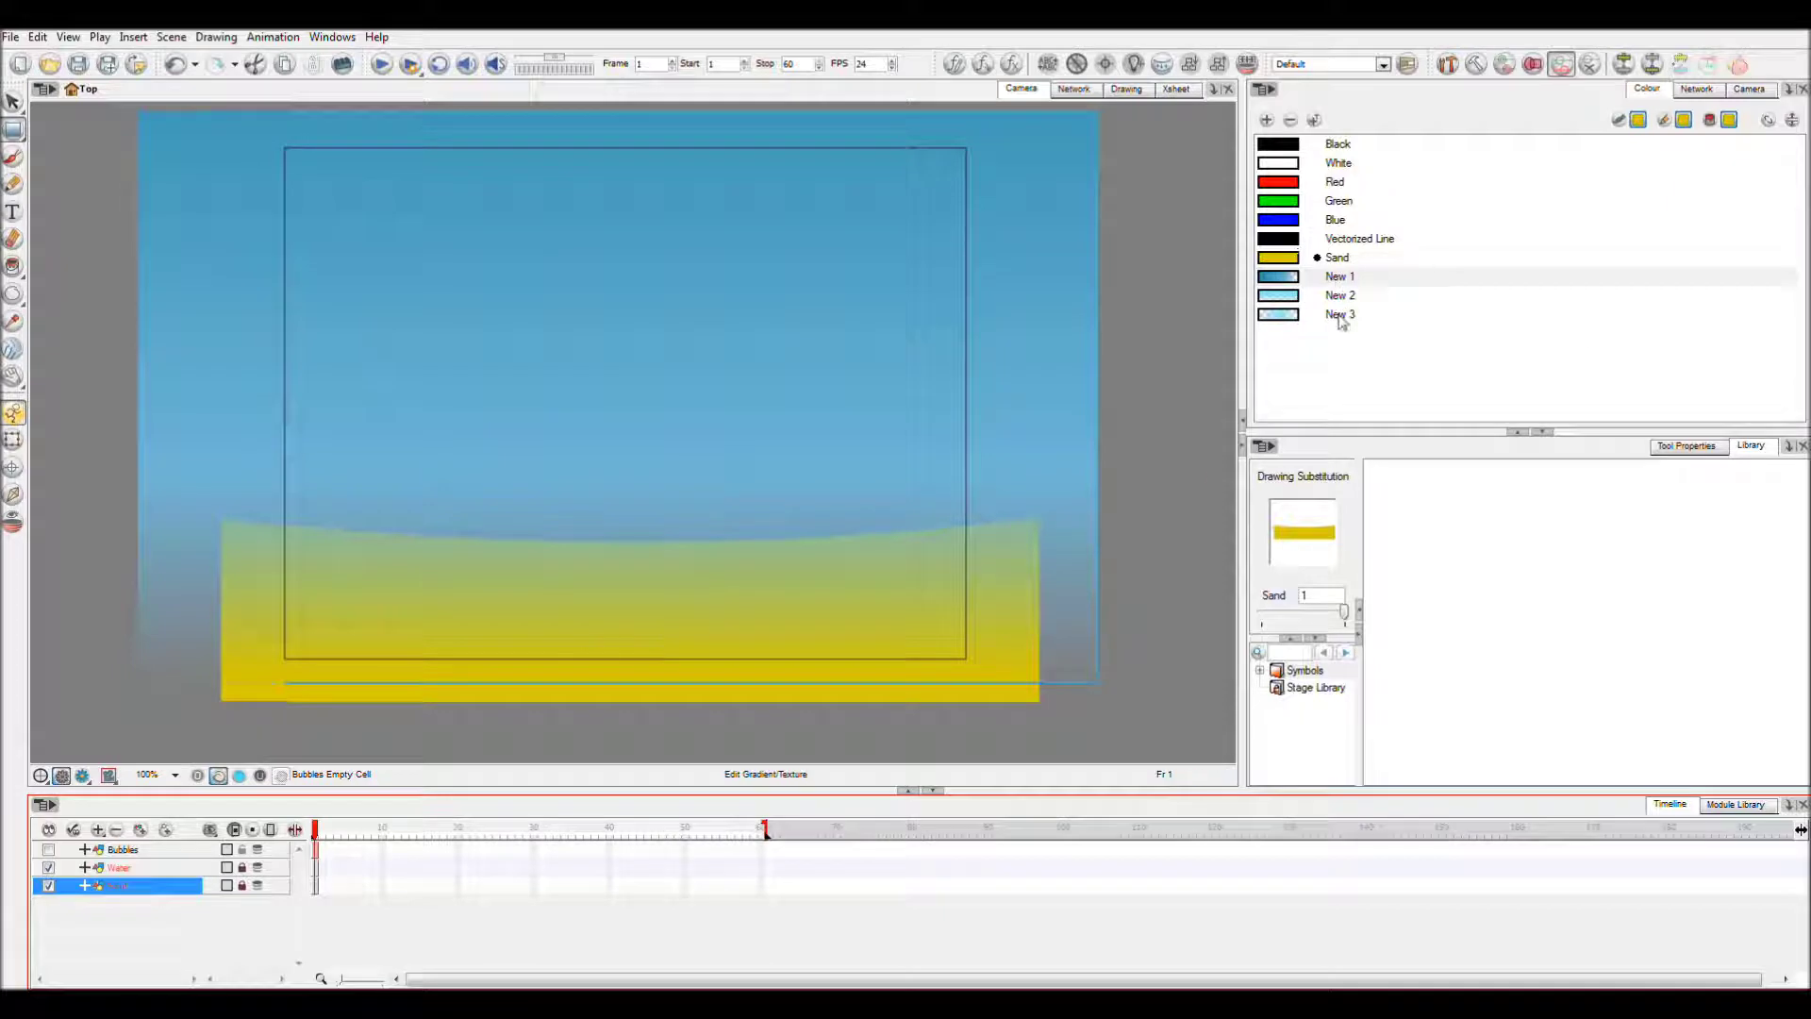
double_click(1340, 281)
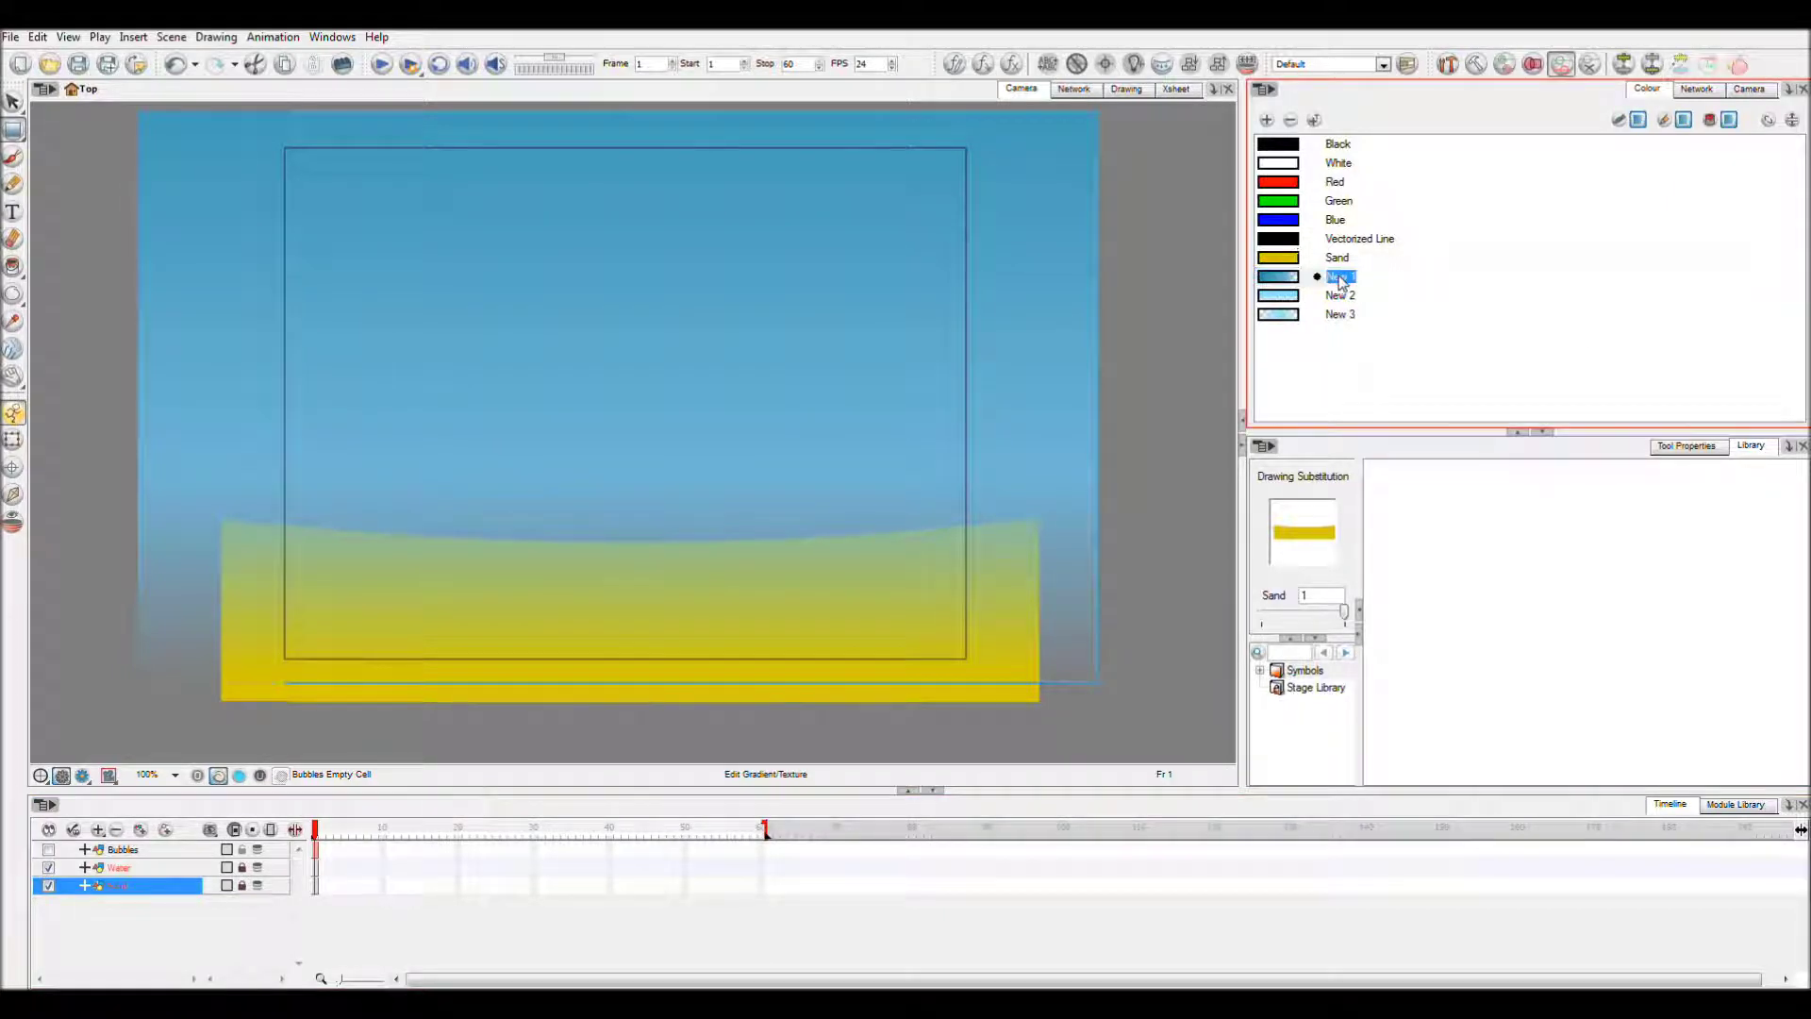
type("Water")
key("Return")
double_click(1273, 280)
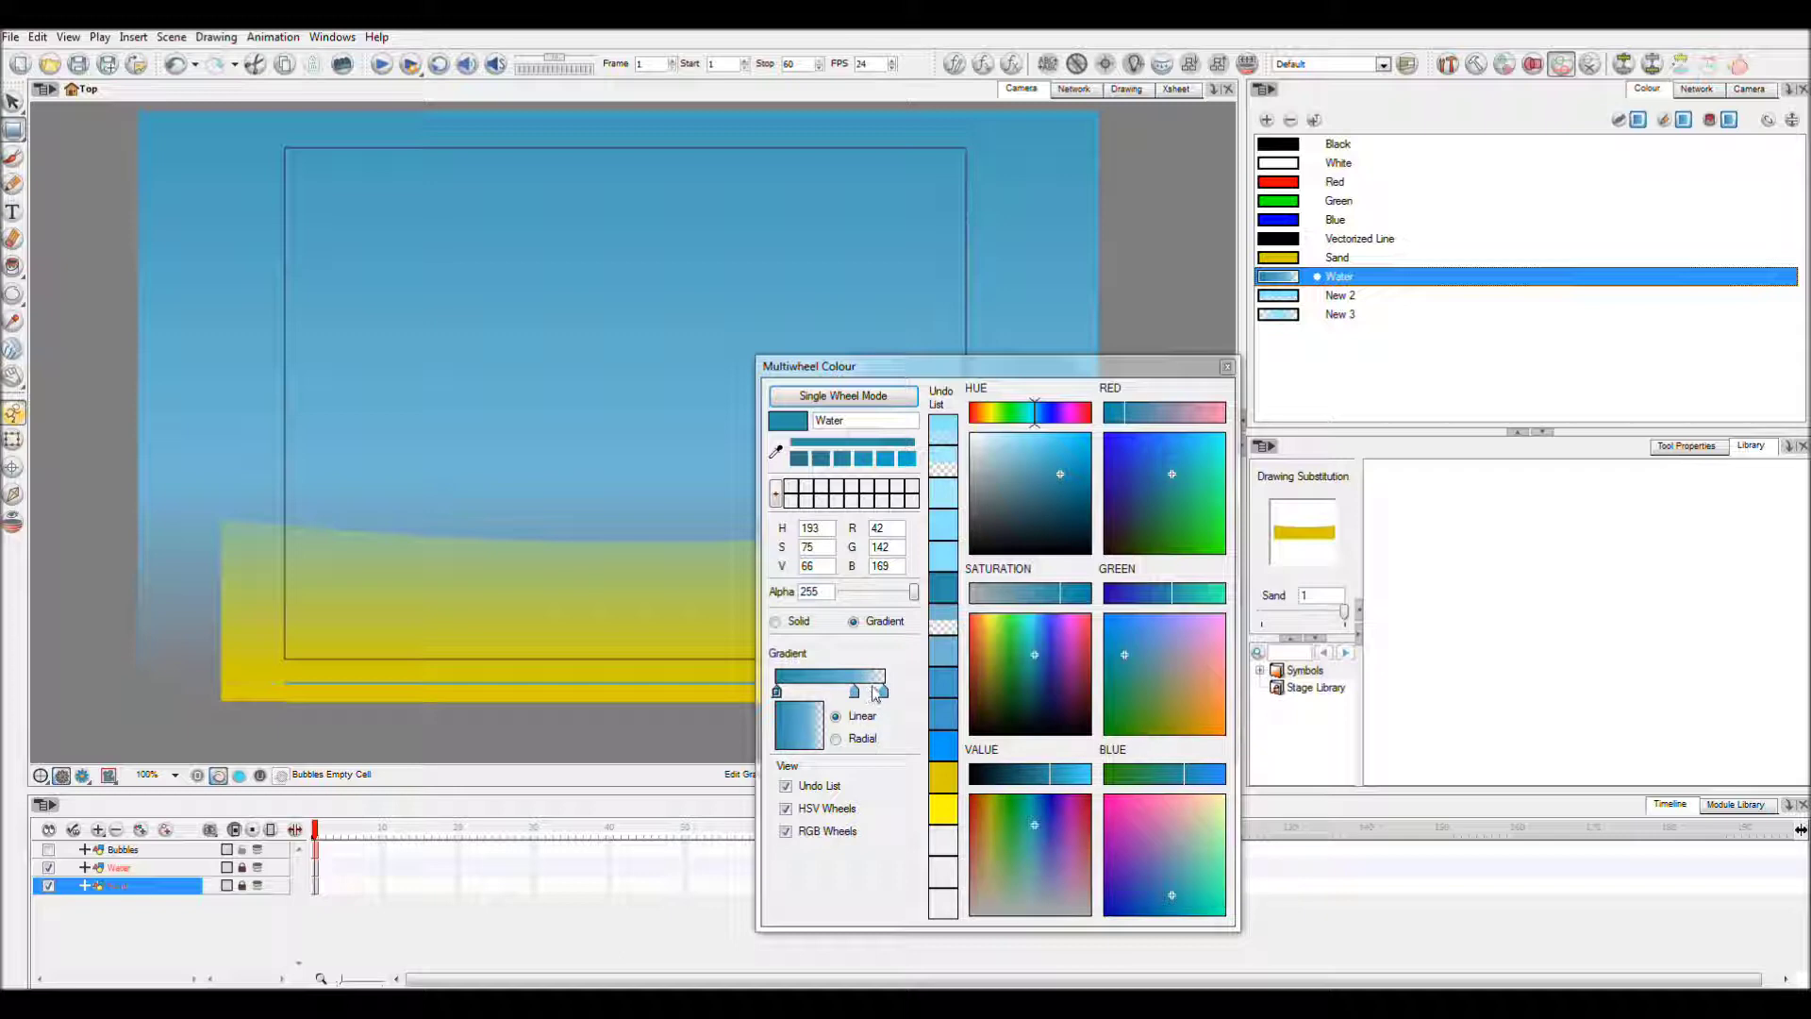
left_click(1227, 368)
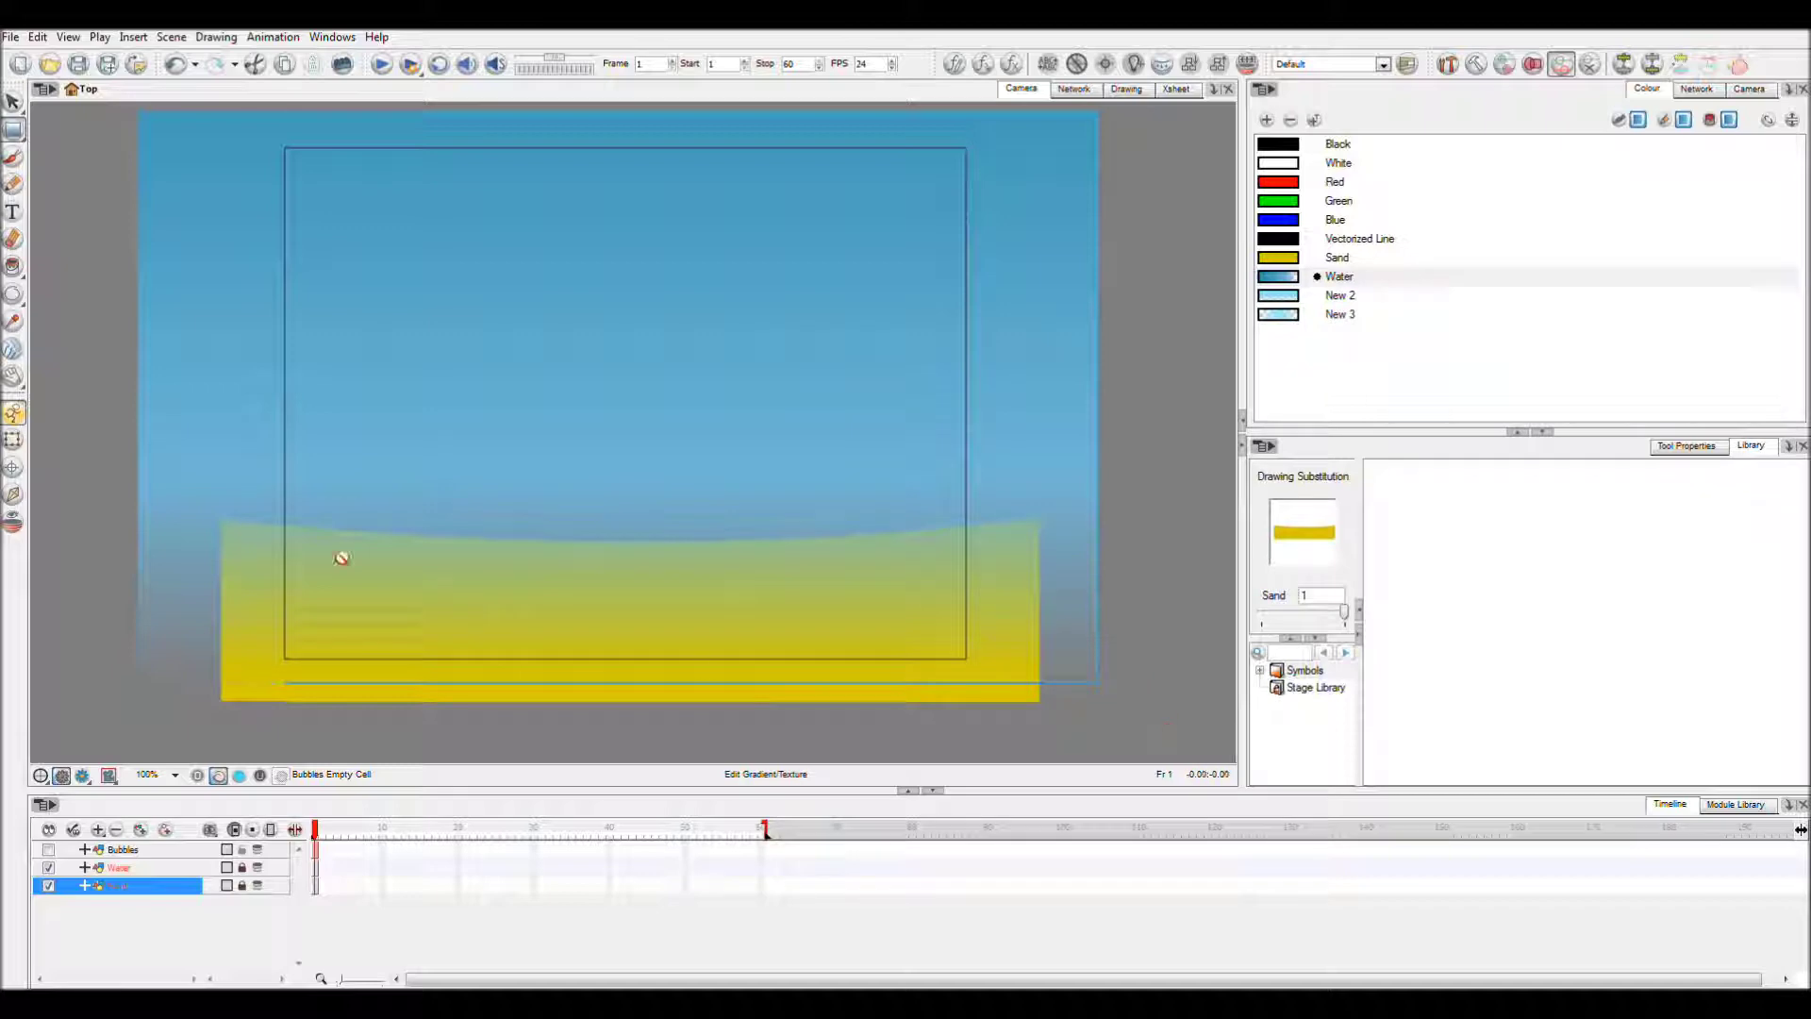
Rename the colour swatch New 2 as Bubble and the swatch New 3 as Bubble Centre
double_click(1337, 296)
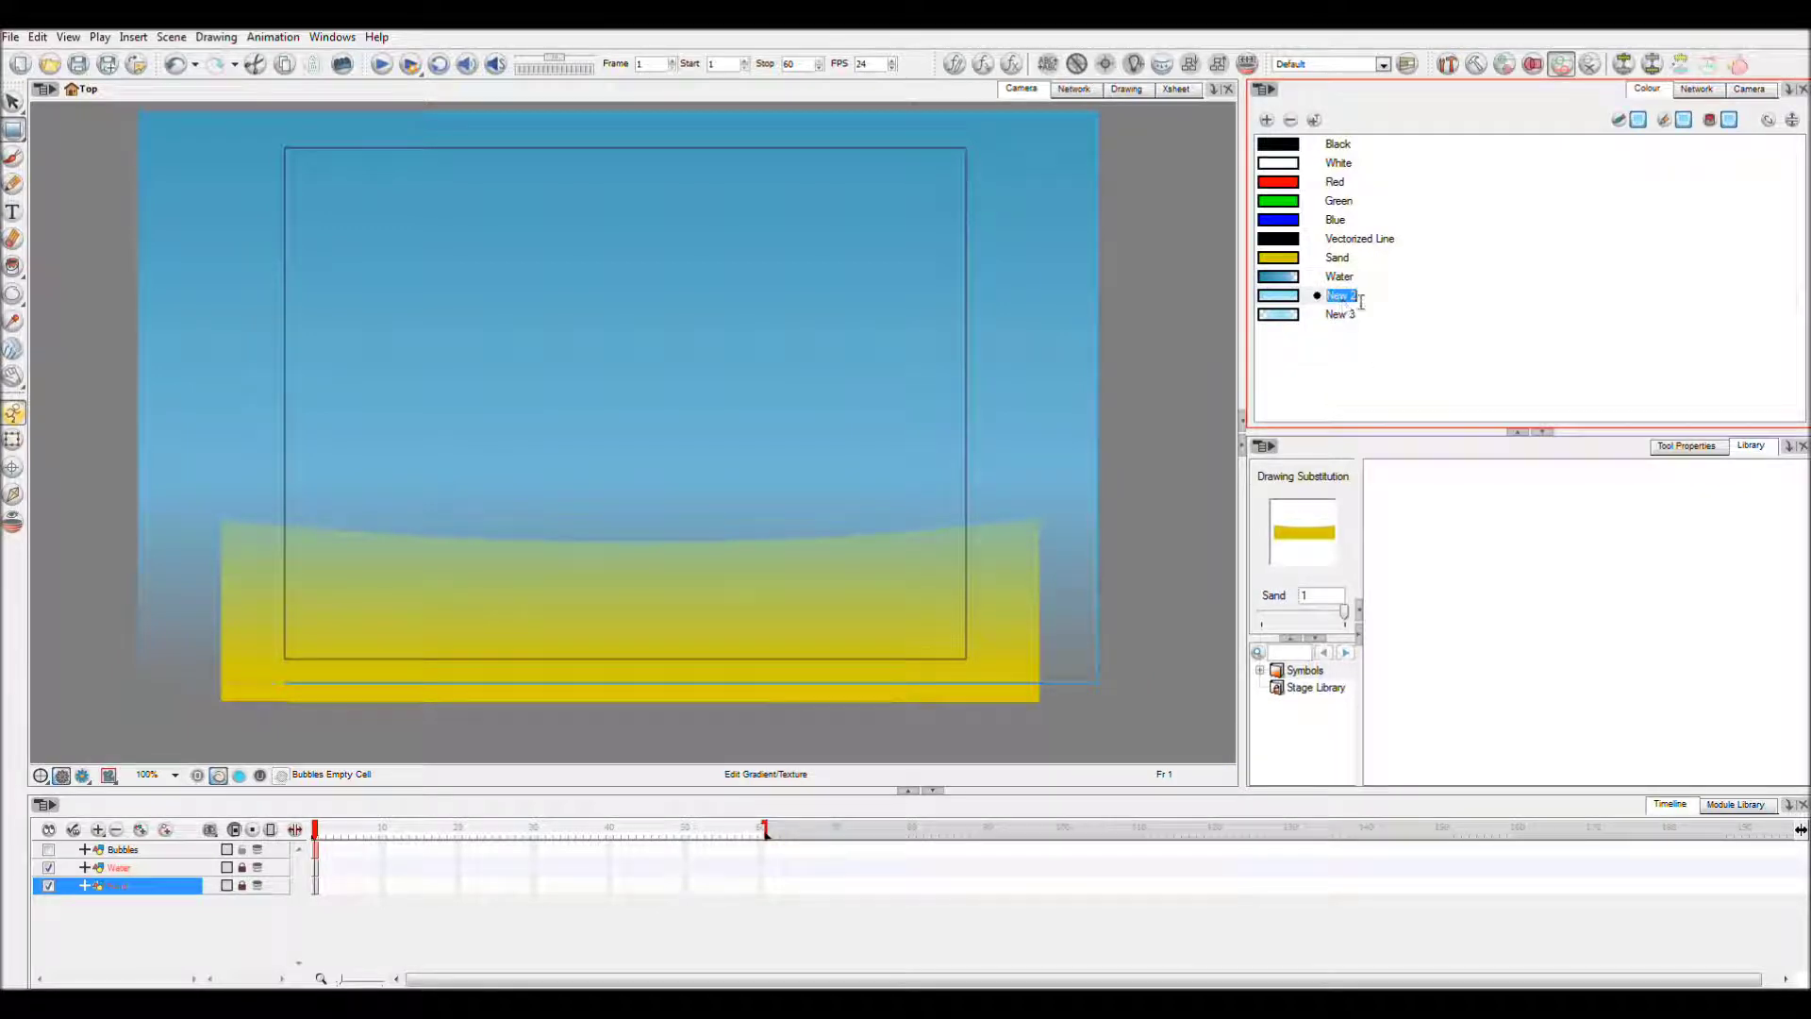
type("Bubble")
key("Tab")
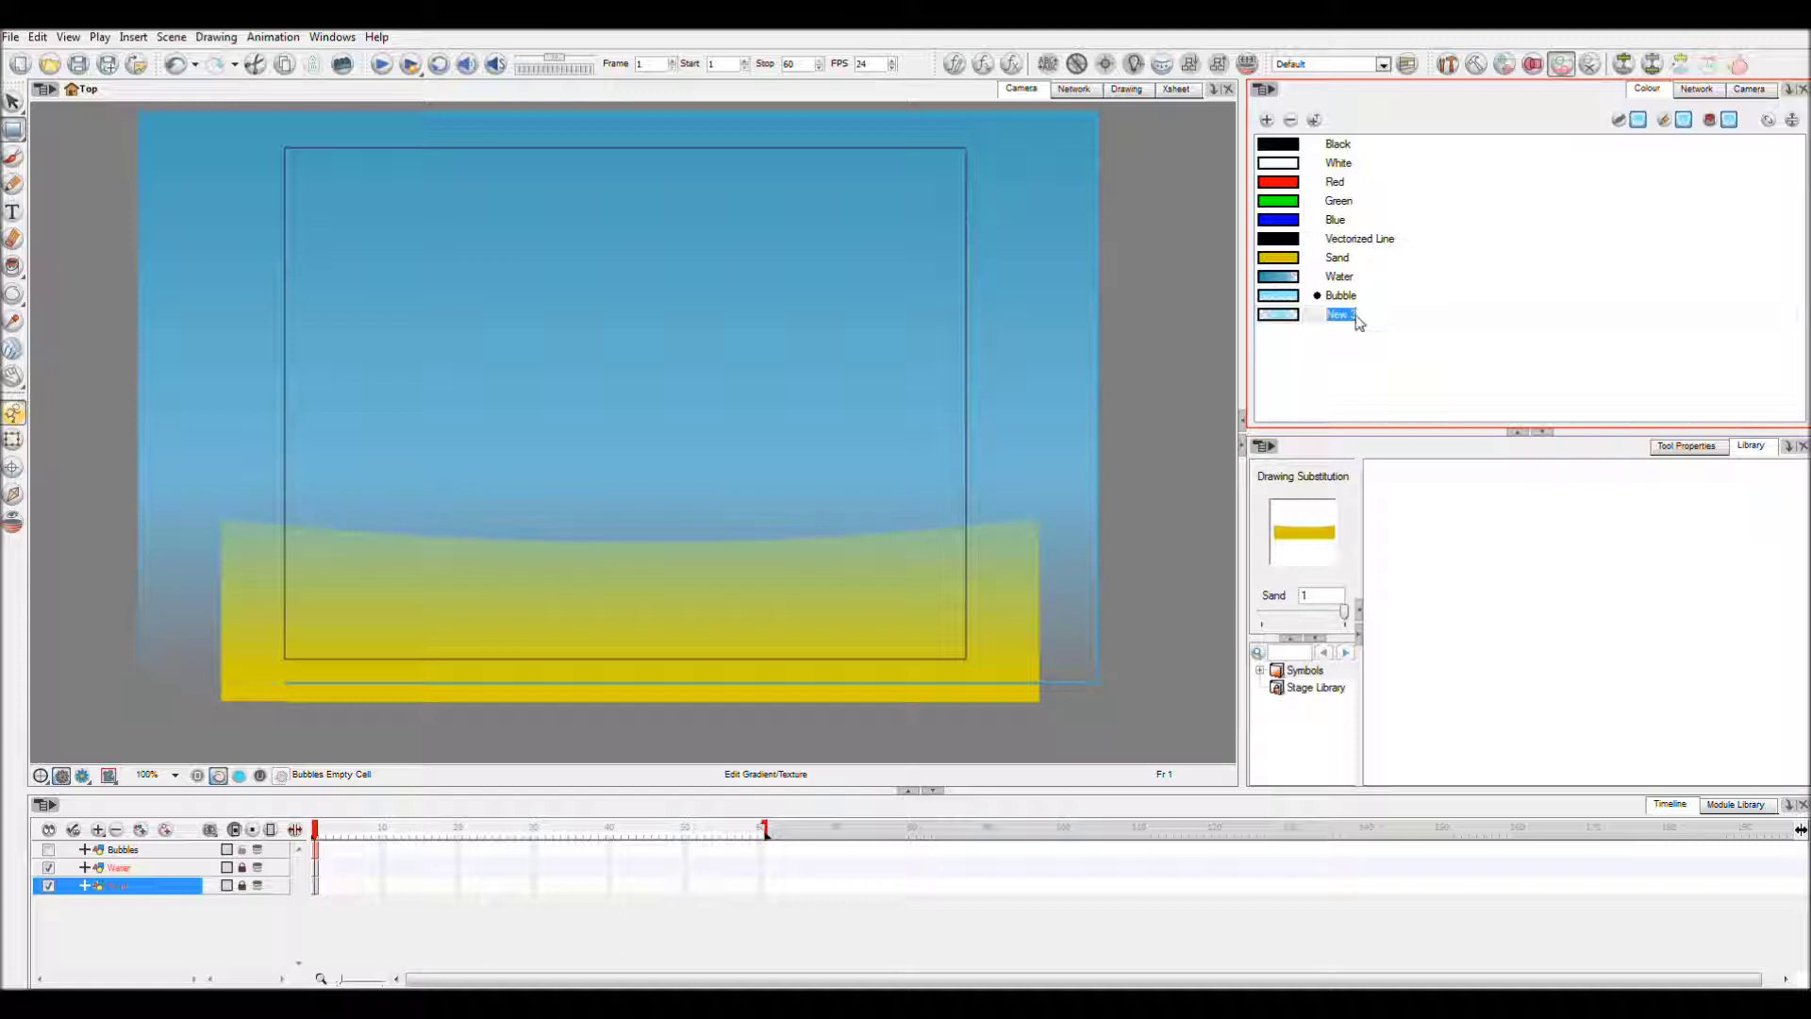
type("Bubble Centre")
key("Tab")
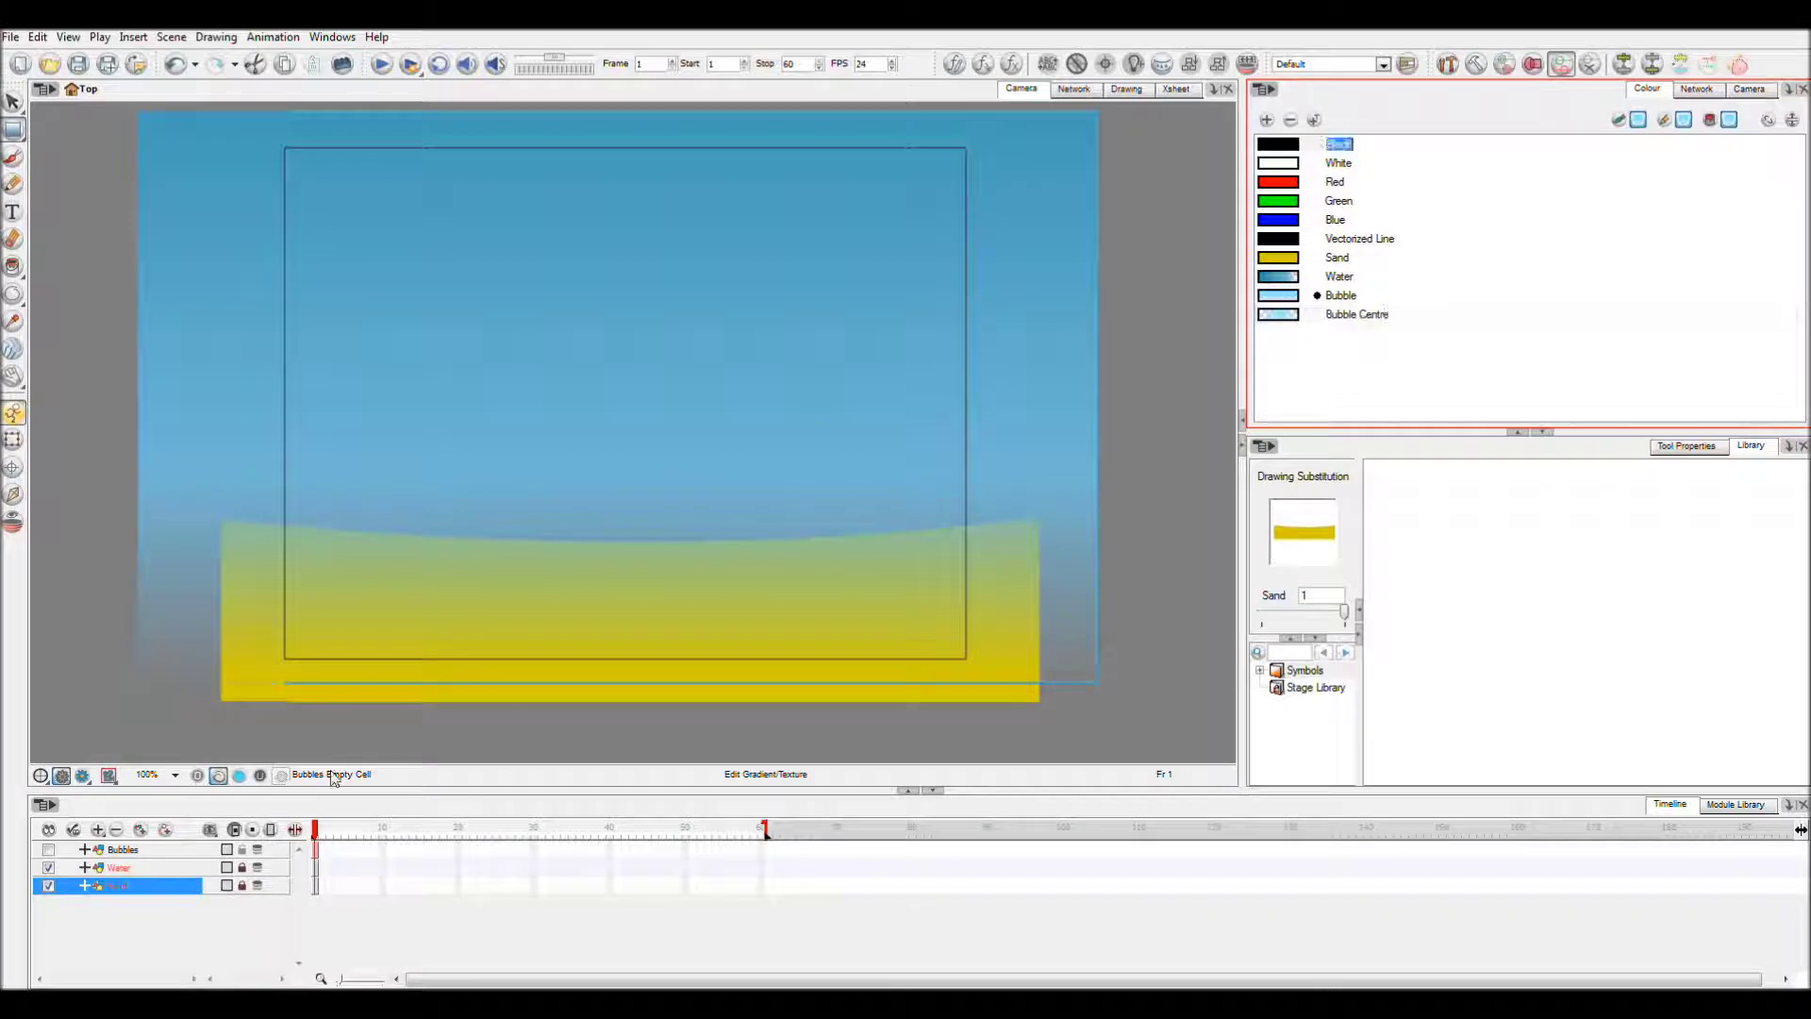
Show the Bubbles layer again and review the colour settings of the Bubble and Bubble Centre swatches
left_click(49, 849)
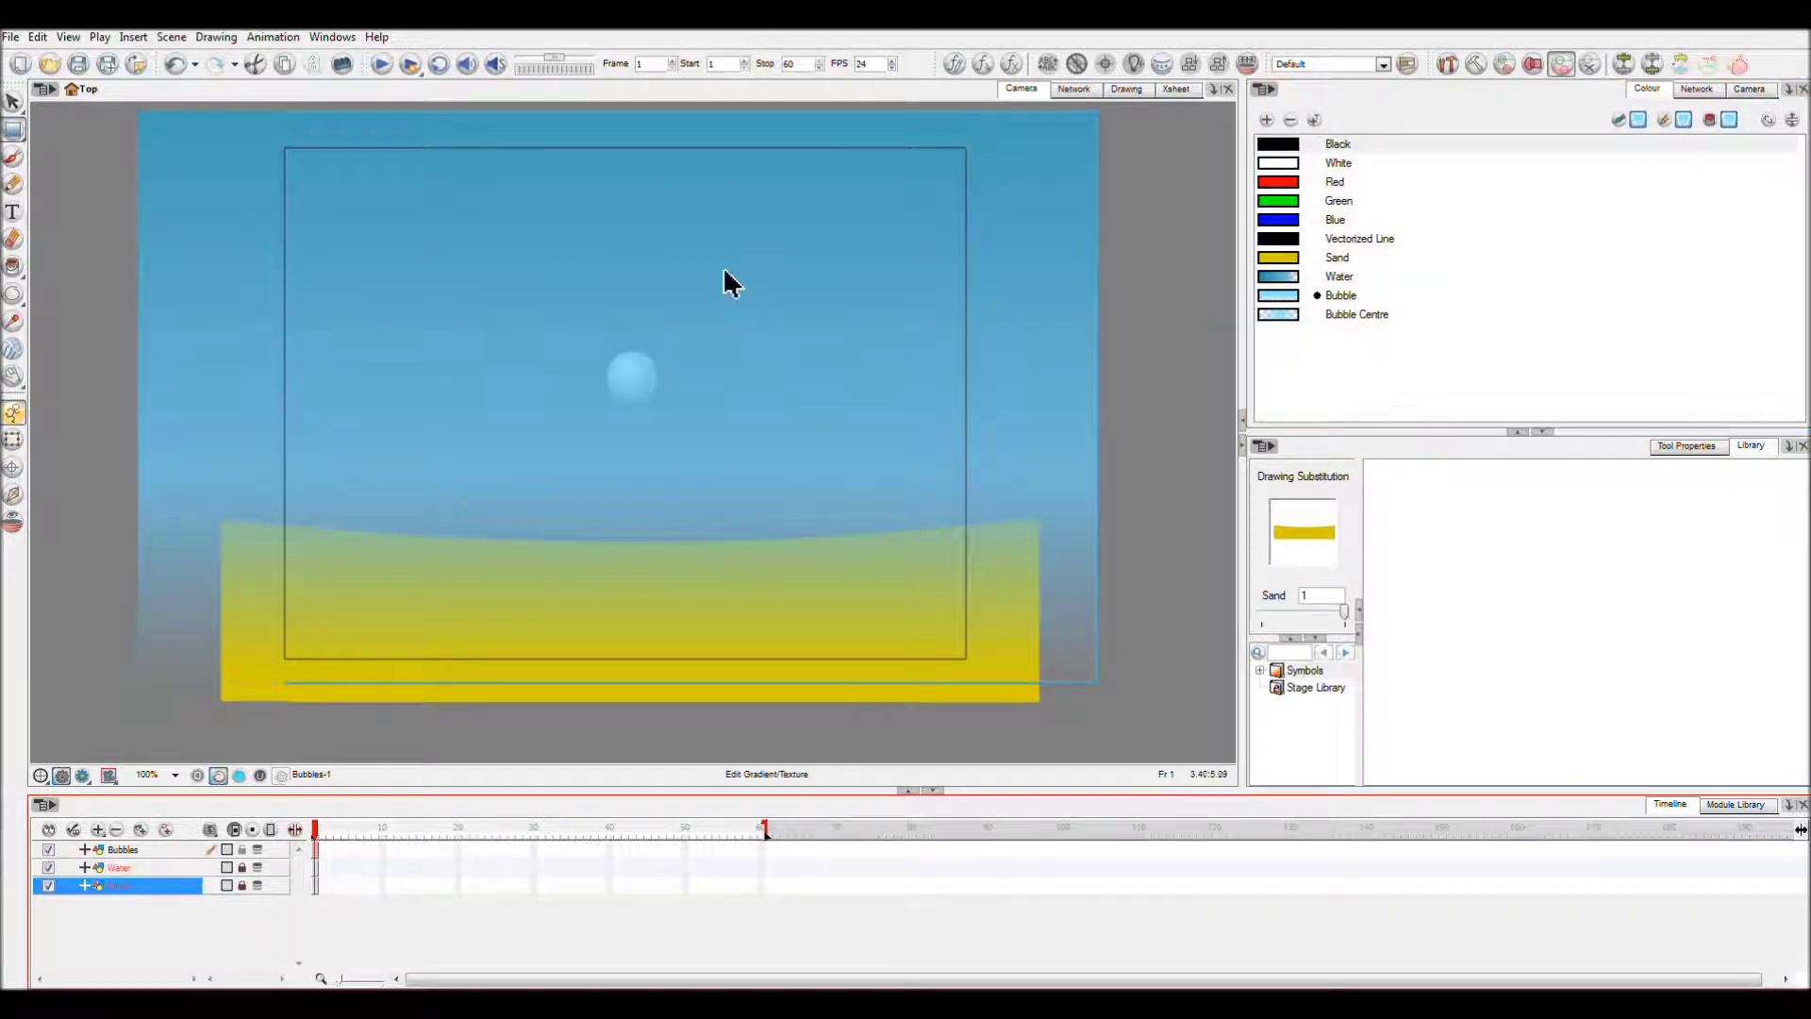
double_click(1280, 297)
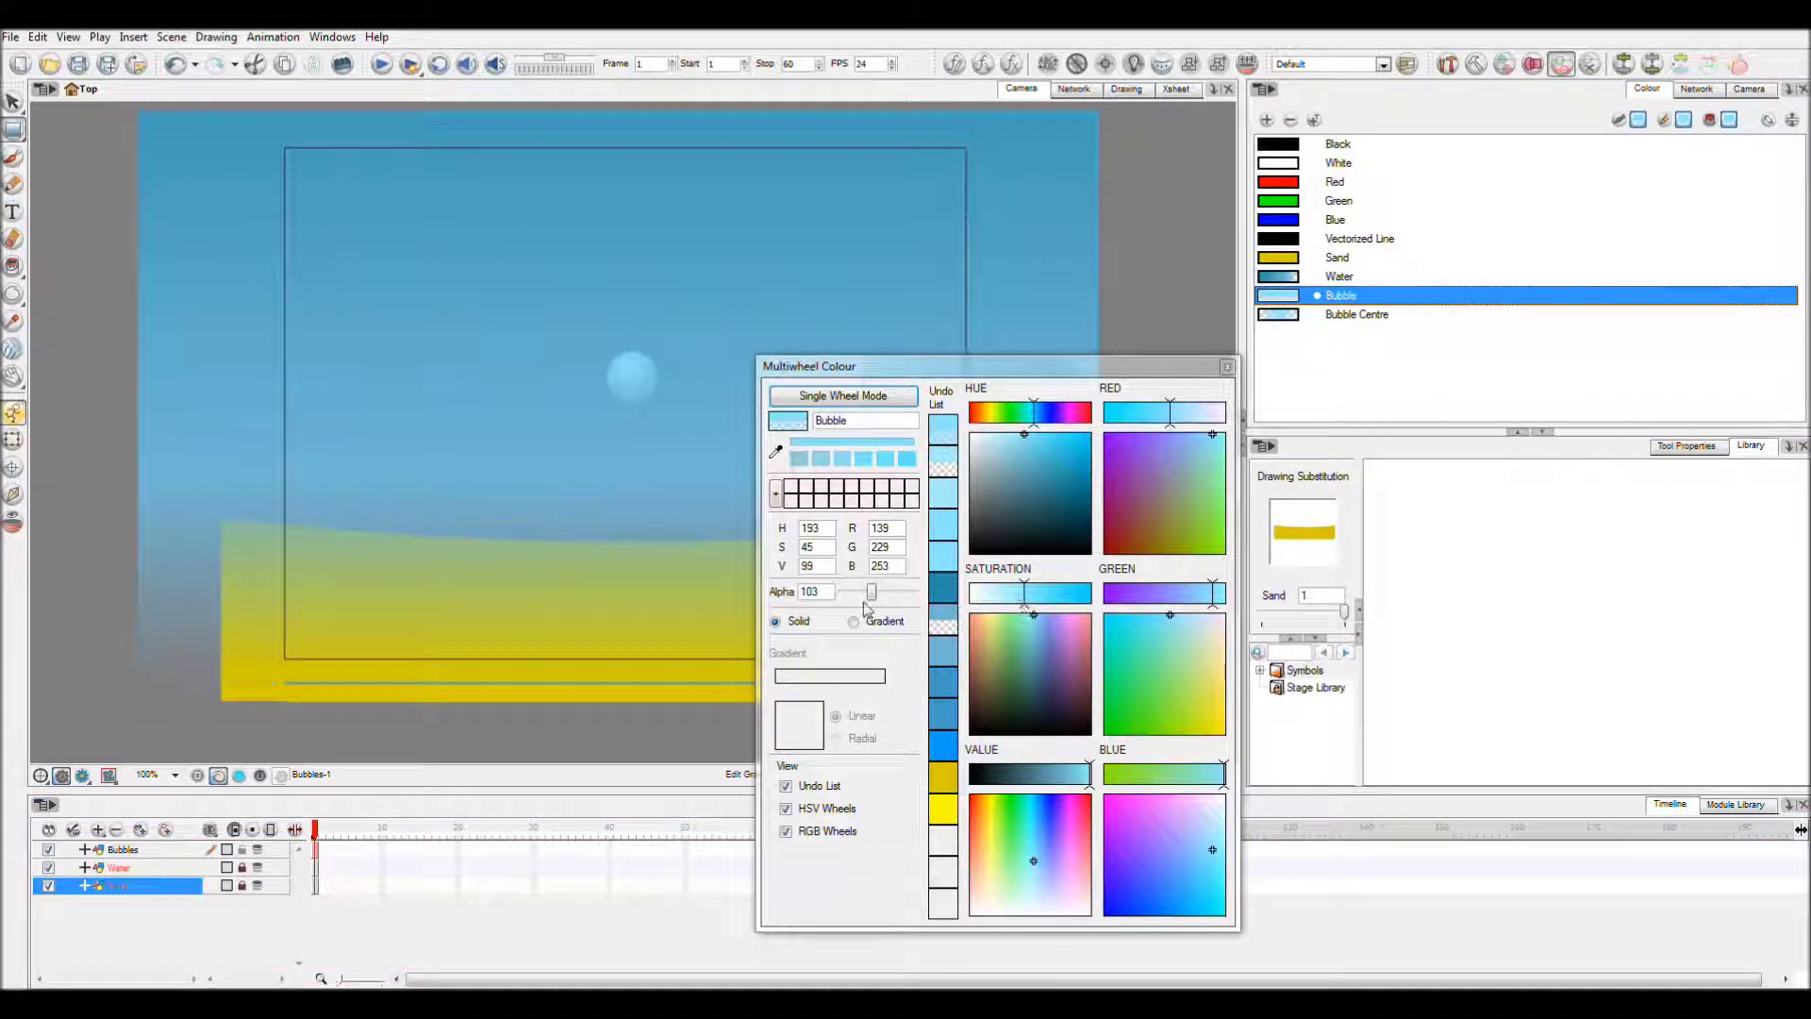
left_click(1226, 366)
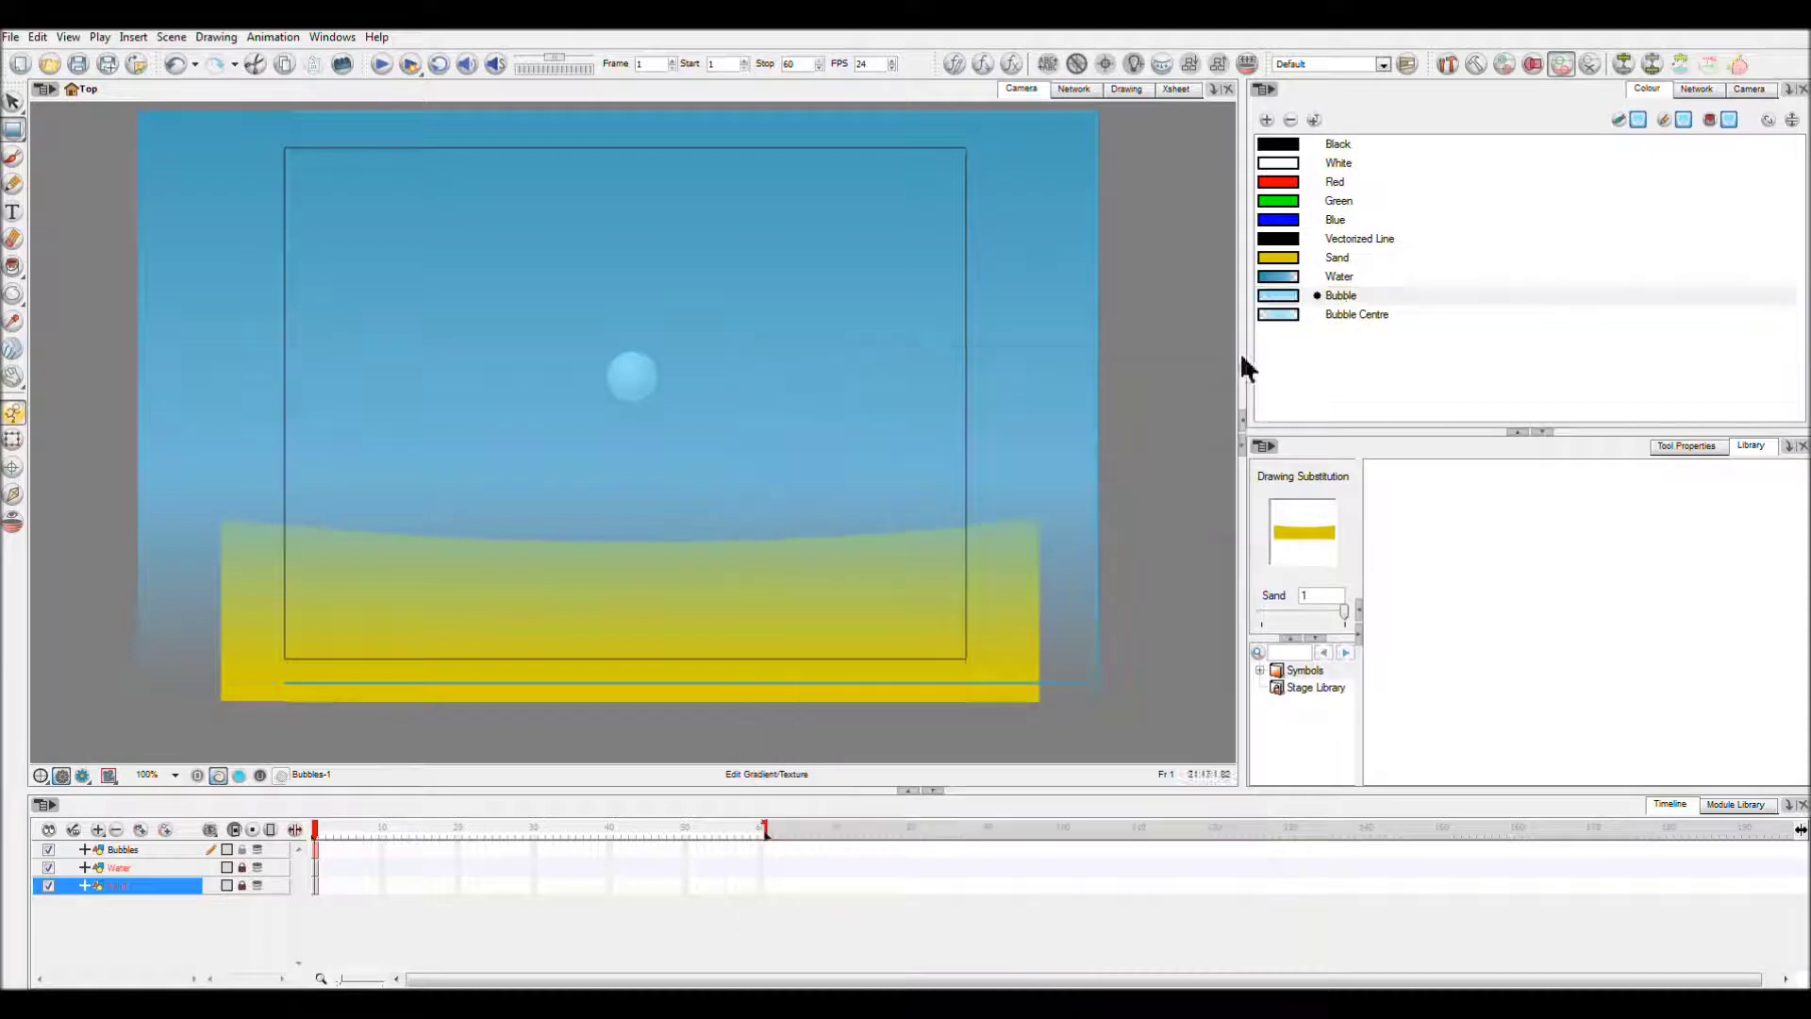
double_click(1291, 320)
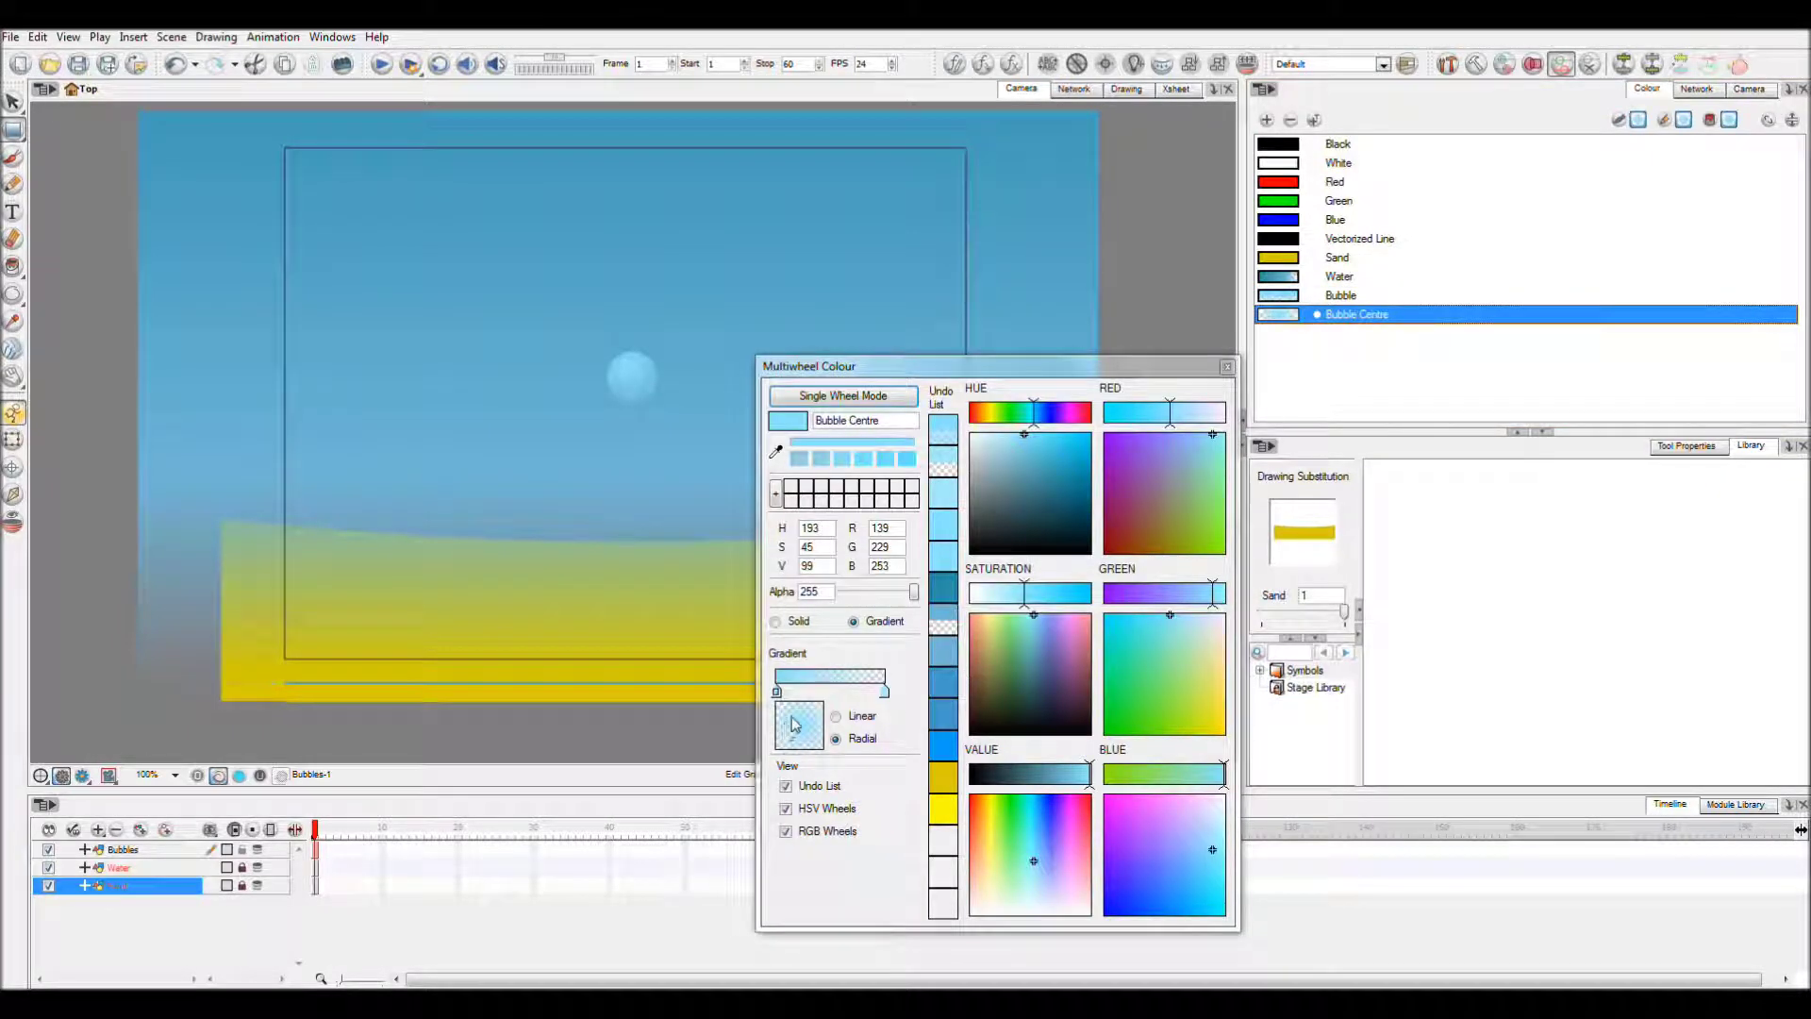
left_click(1226, 366)
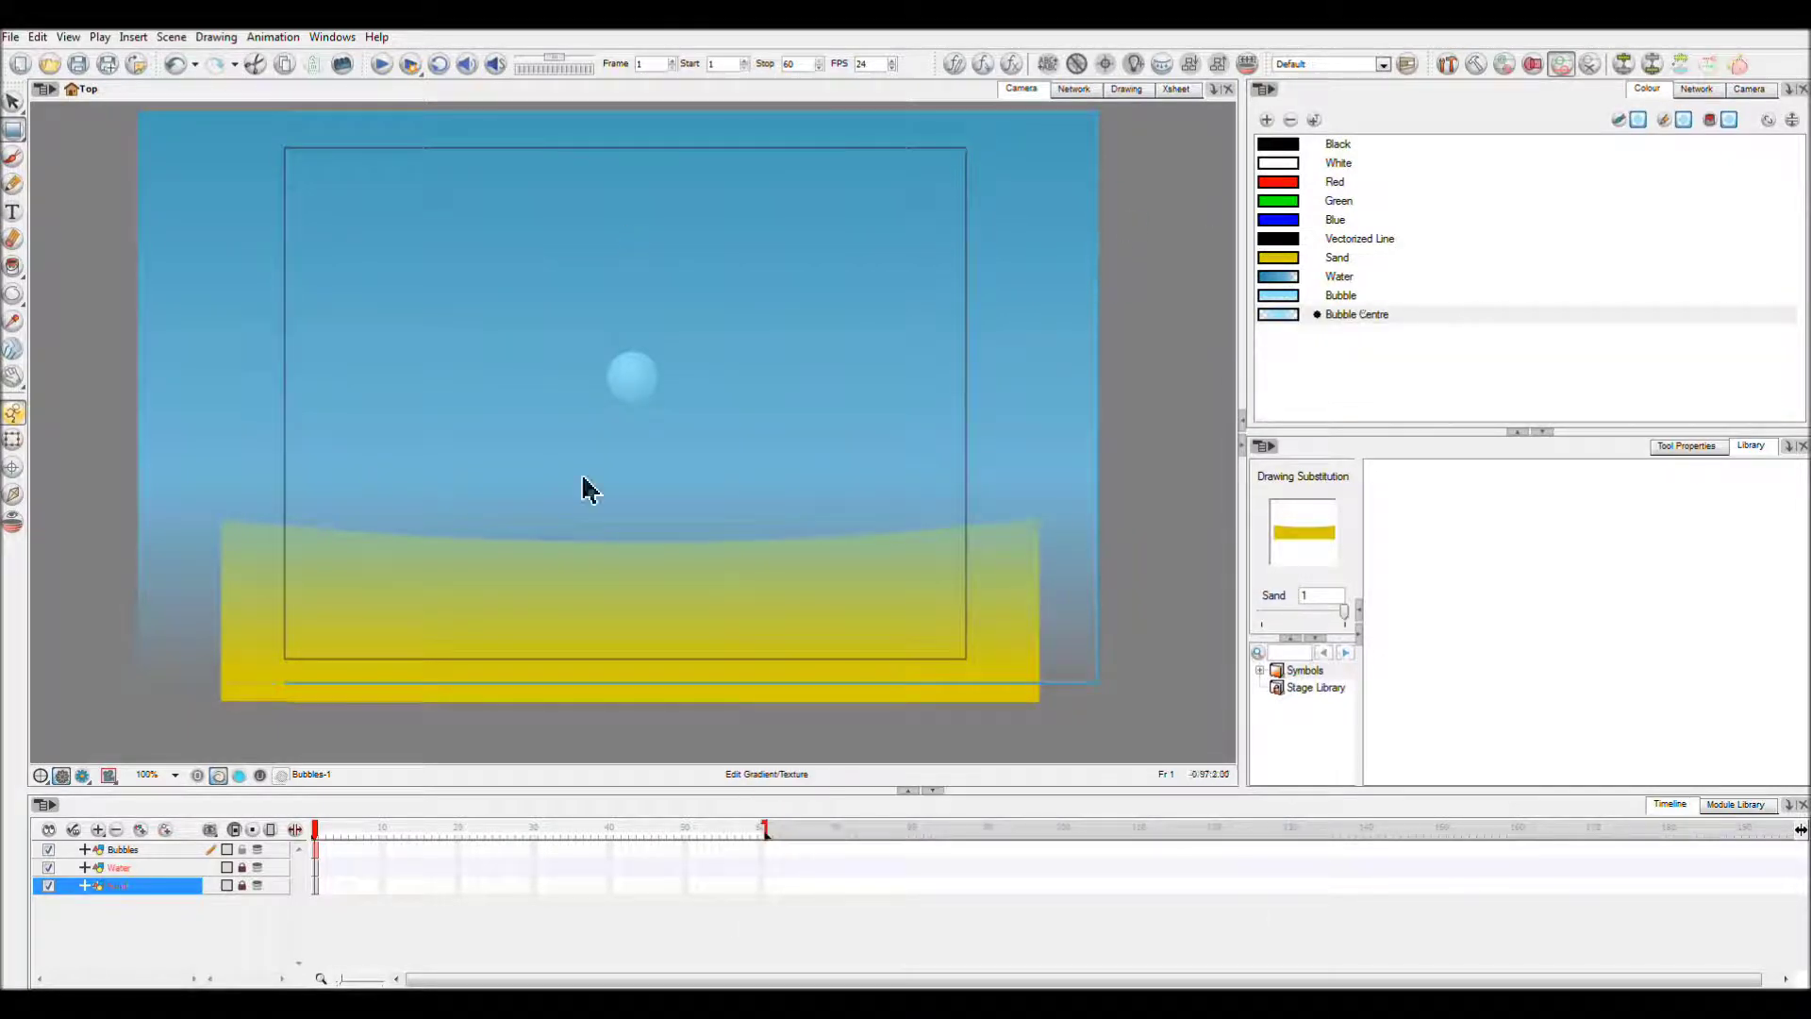
Copy the bubble drawing from frame 1 of the Bubbles layer to frame 2 and scale the copy down slightly
left_click(160, 853)
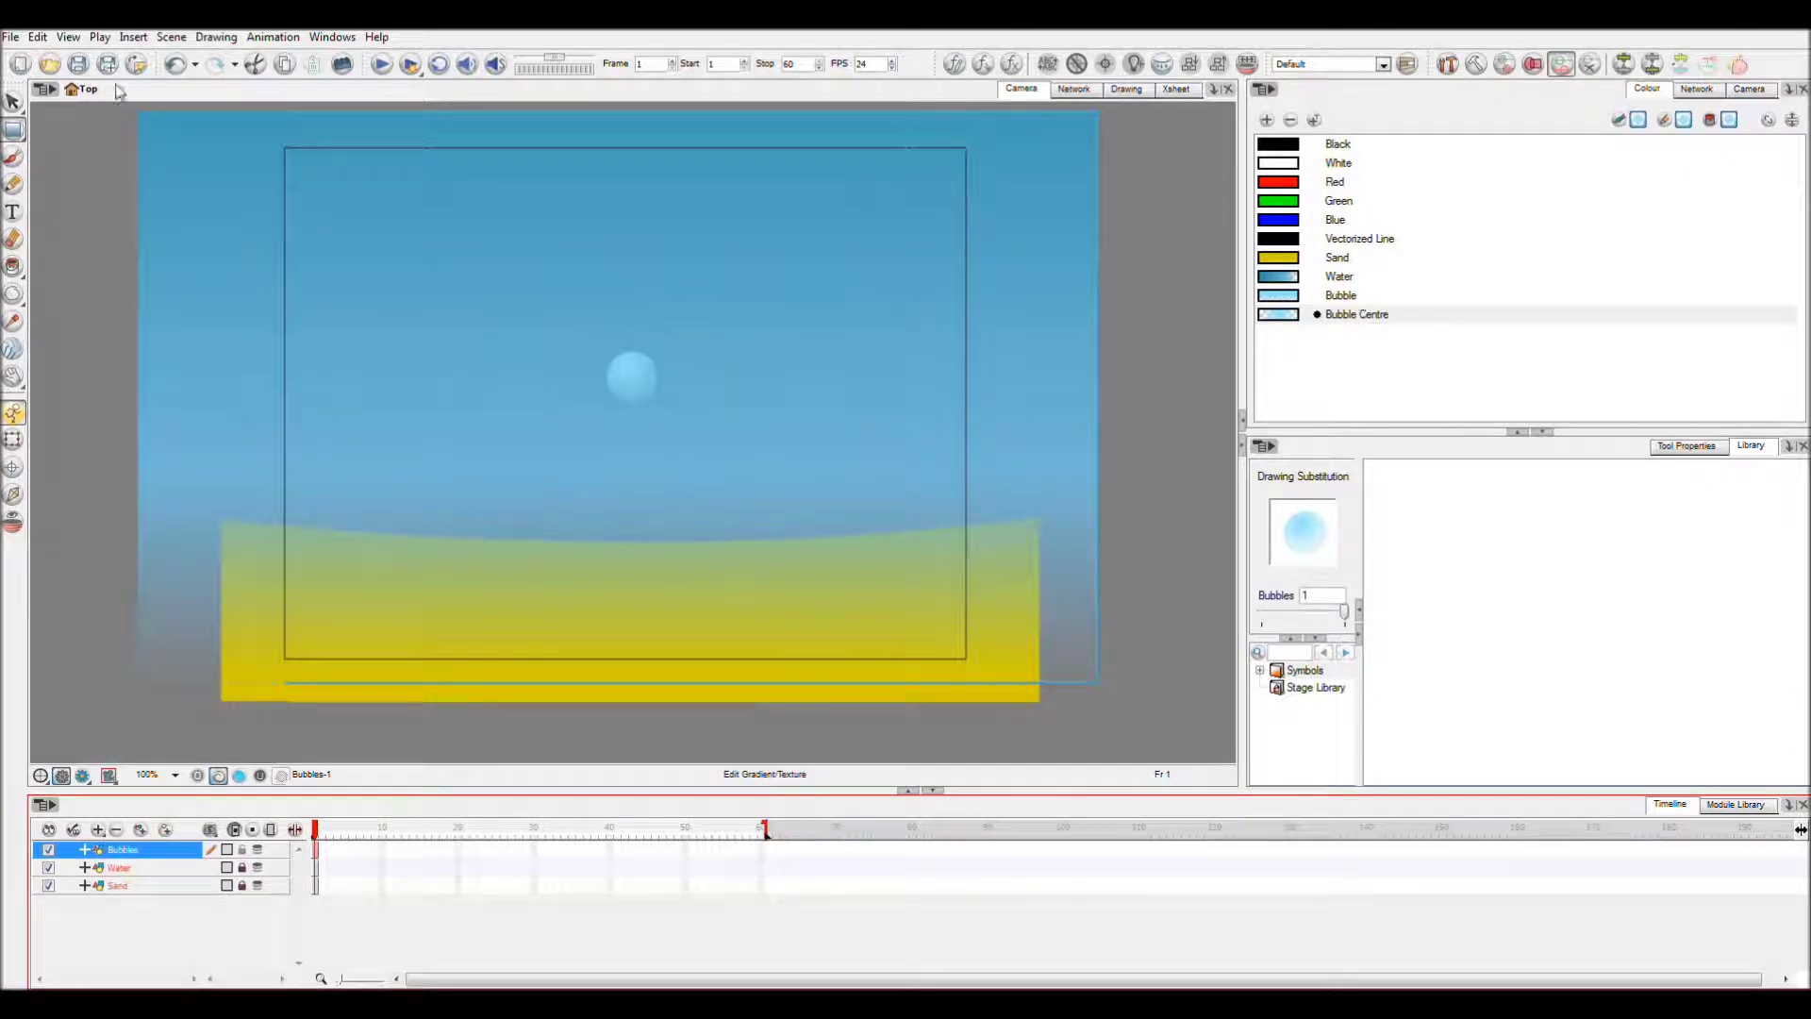
left_click(13, 101)
mouse_move(754, 338)
left_mouse_down()
mouse_move(824, 478)
mouse_move(727, 315)
left_mouse_up()
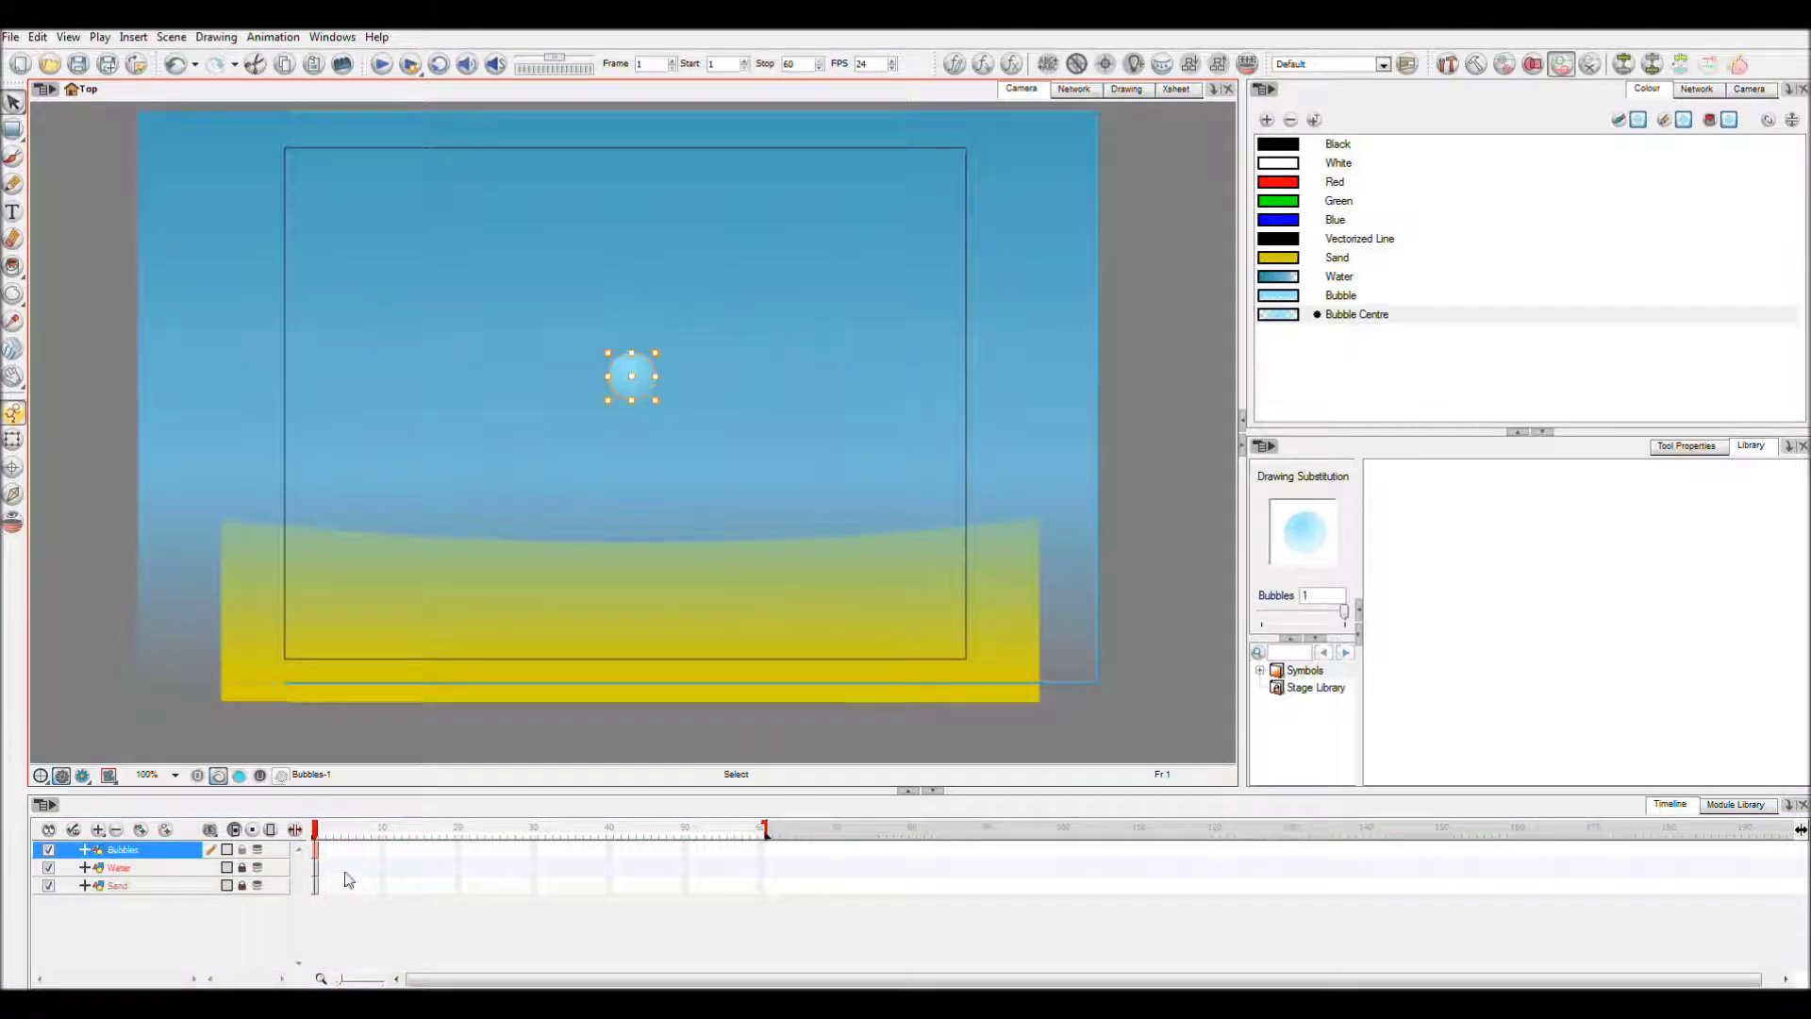
left_click(325, 850)
key("ctrl+v")
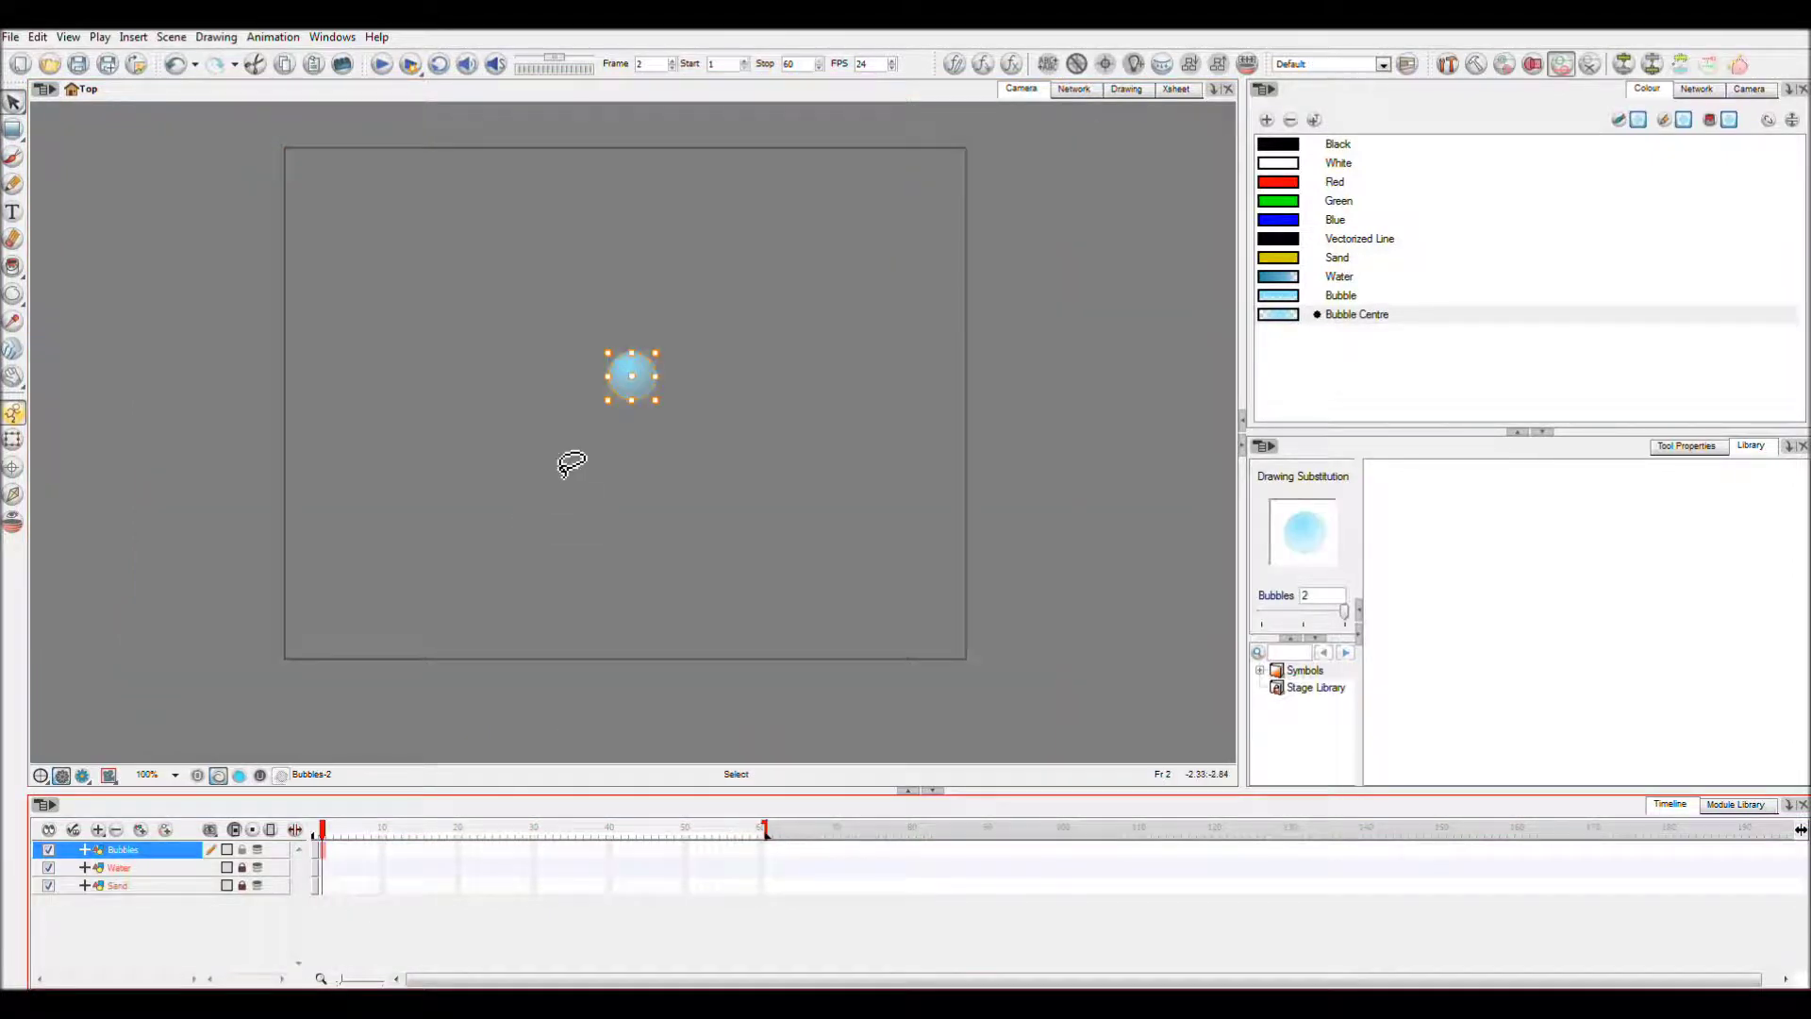
left_click(642, 398)
left_click_drag(639, 390, 633, 363)
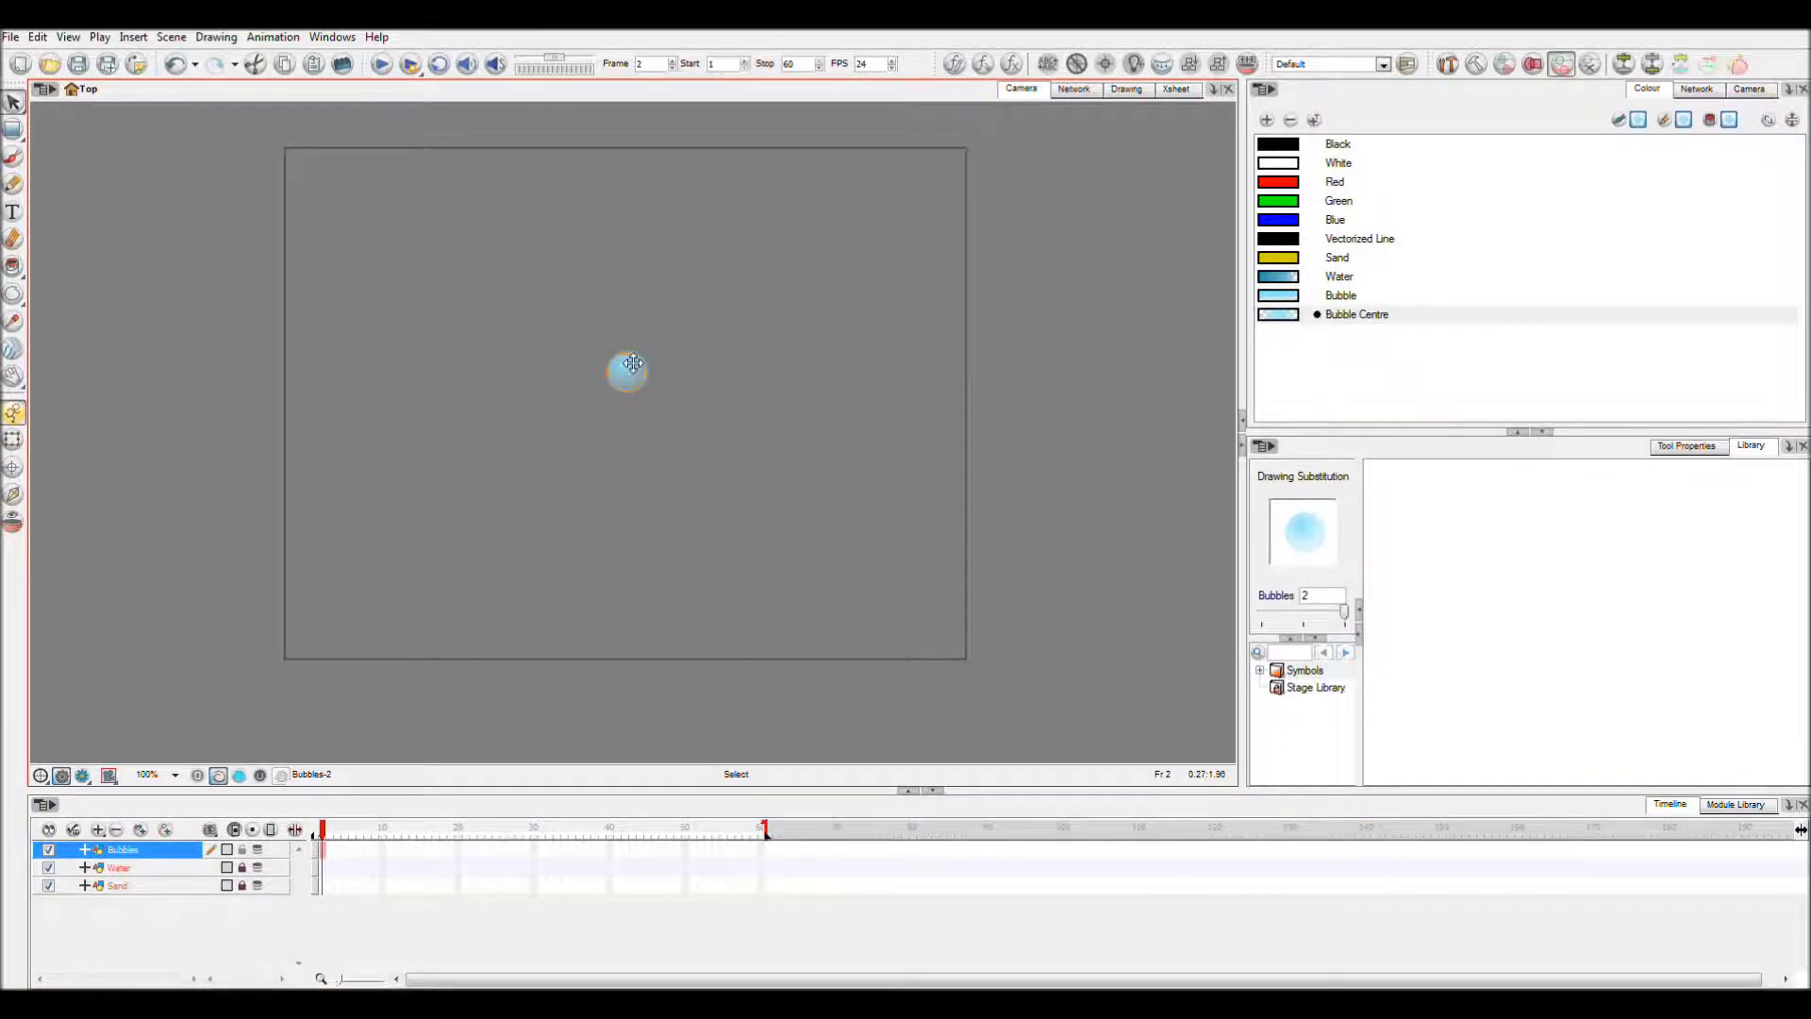
left_click(586, 529)
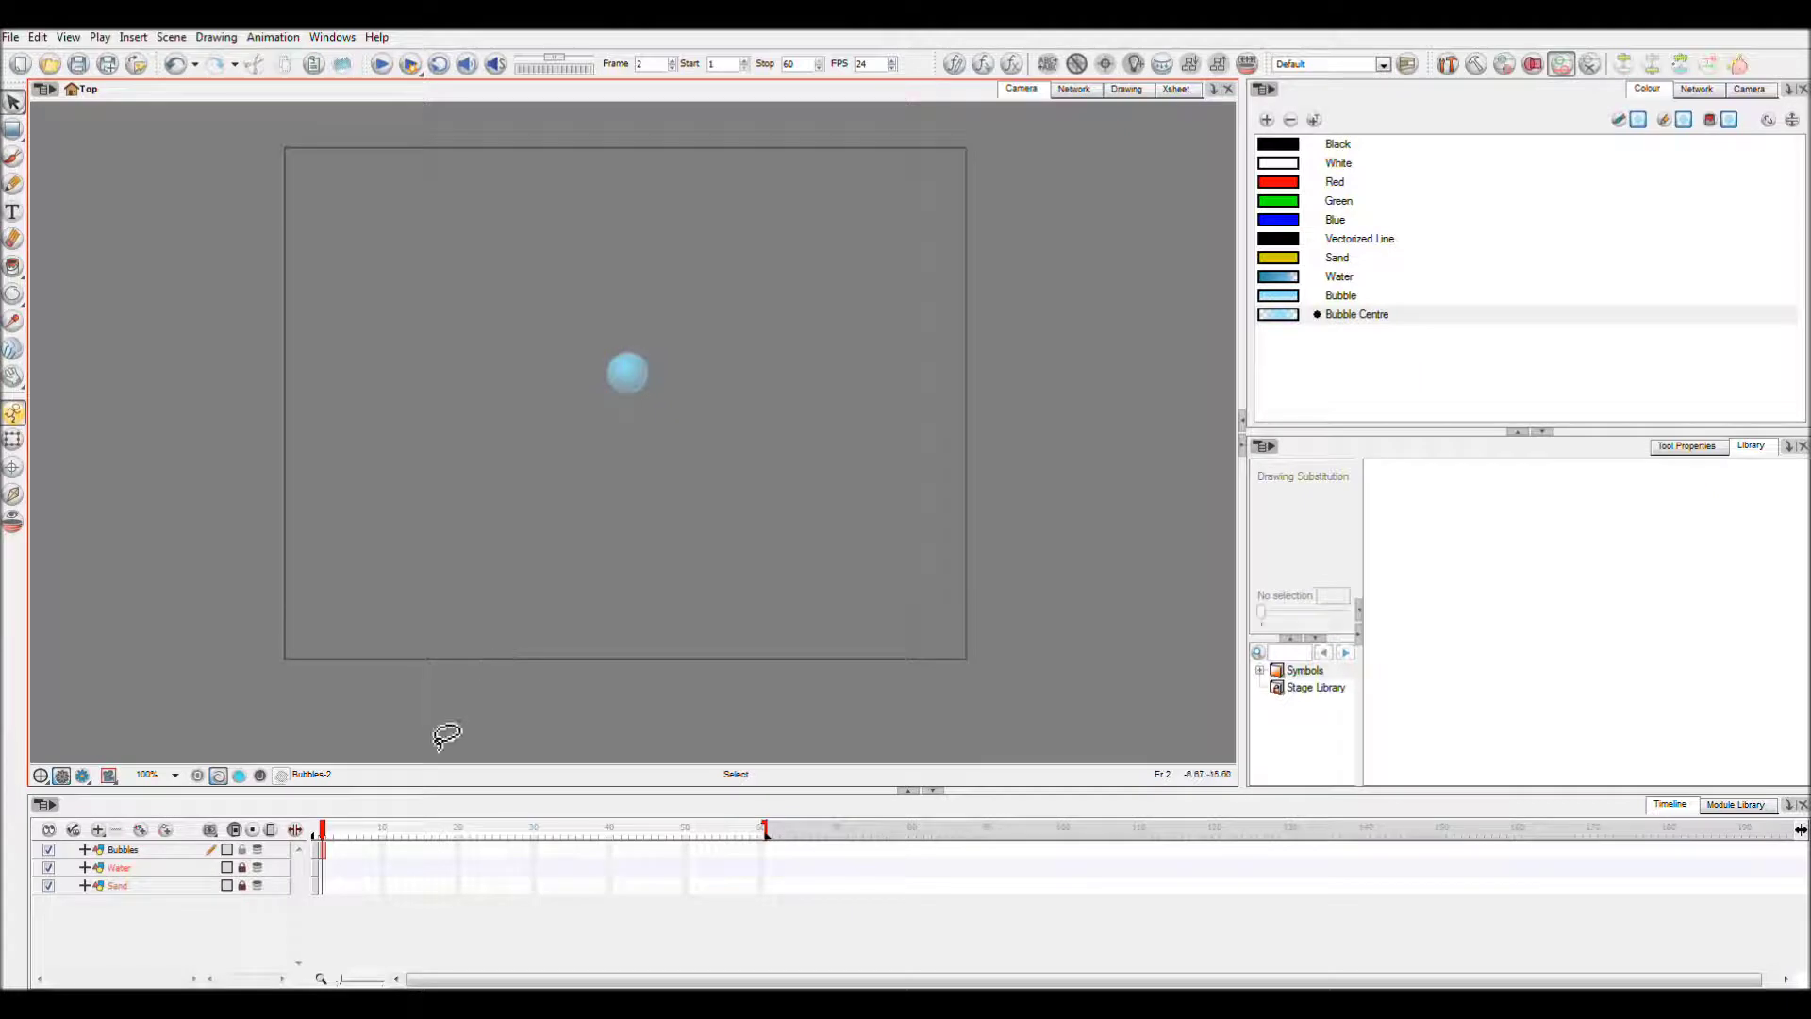
Paste the bubble into frame 3 of the Bubbles layer and, with onion skin enabled, scale it smaller than the previous one
left_click(330, 851)
key("ctrl+v")
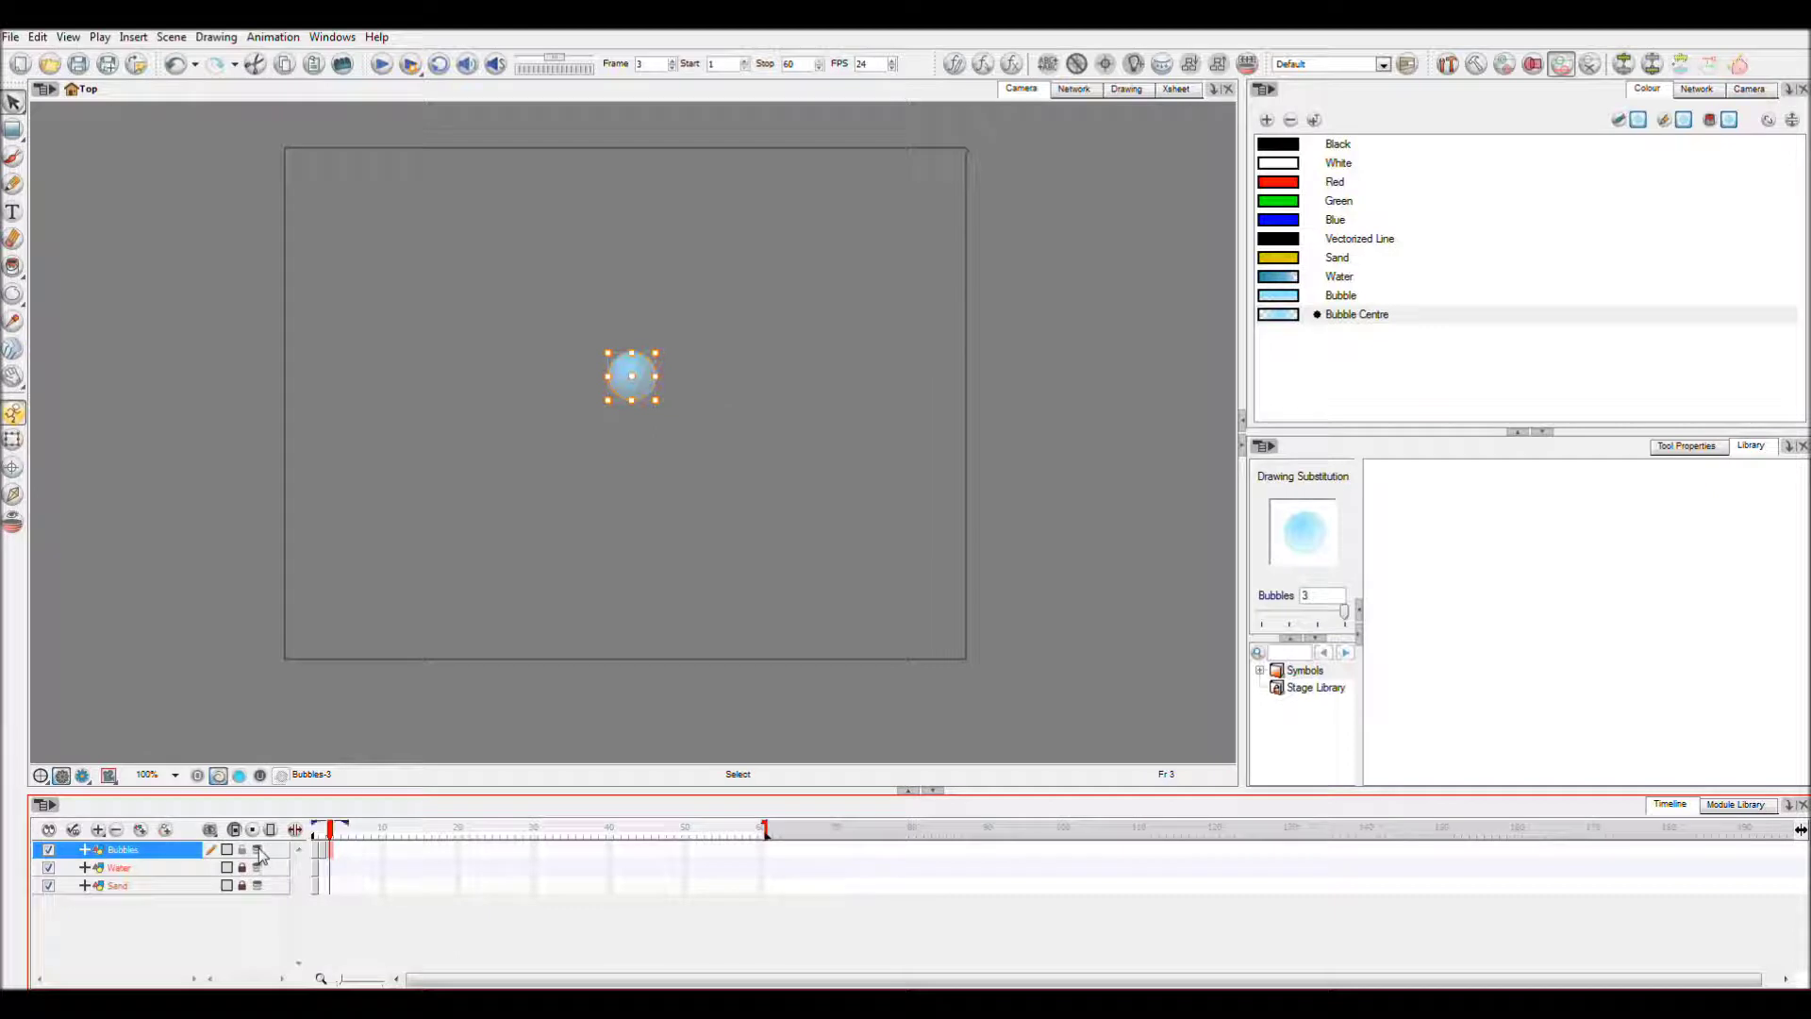
left_click_drag(652, 400, 636, 369)
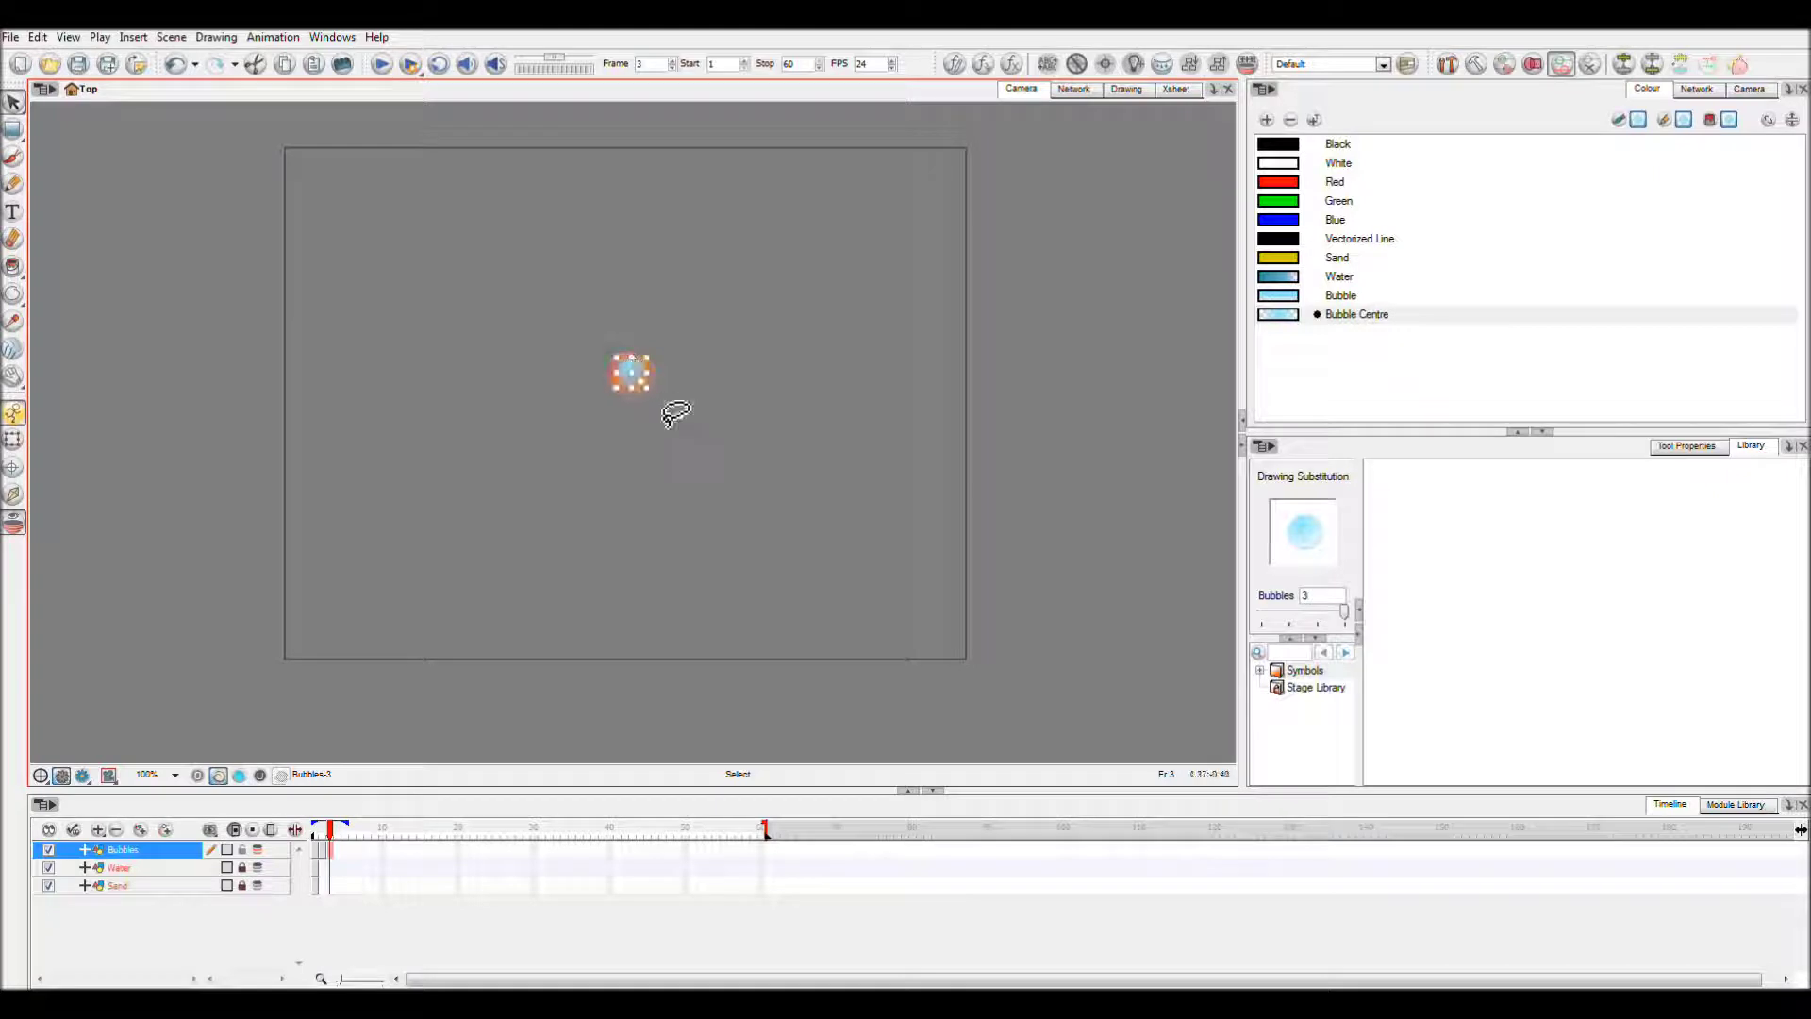
Paste the bubble into frame 4 of the Bubbles layer and scale it down to the smallest size, centred on the previous bubble
left_click(340, 853)
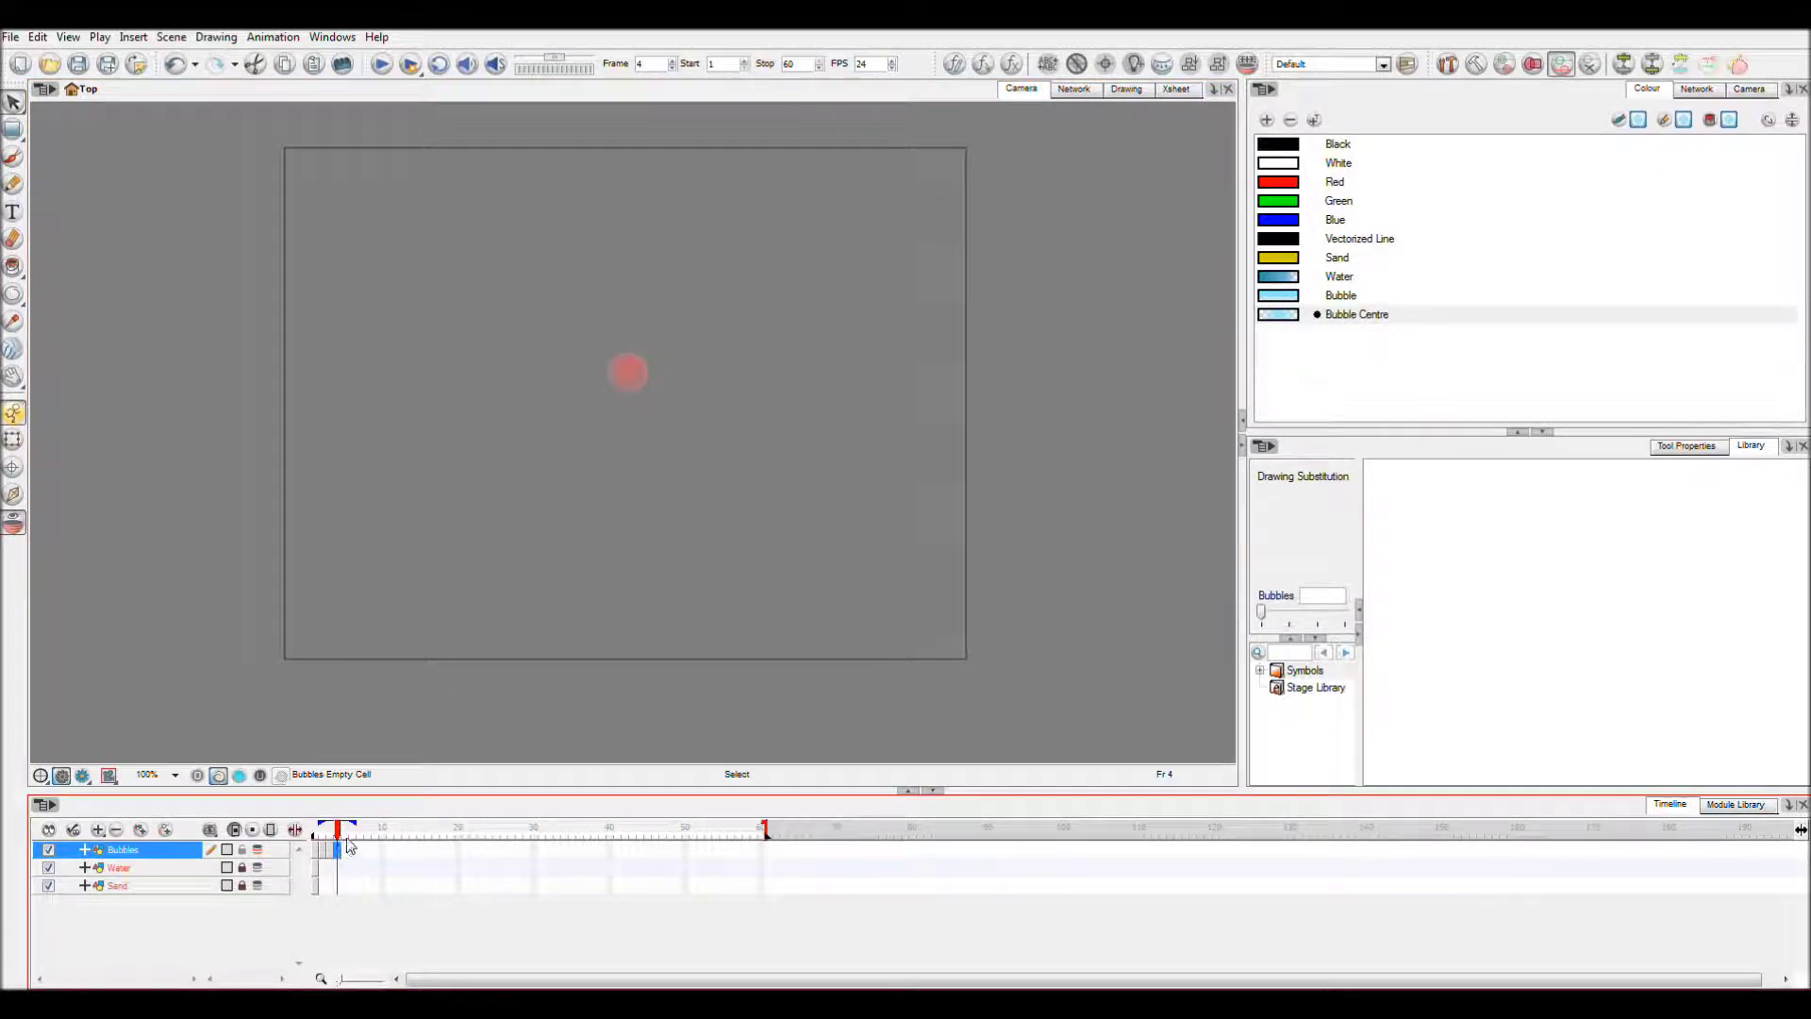
key("ctrl+v")
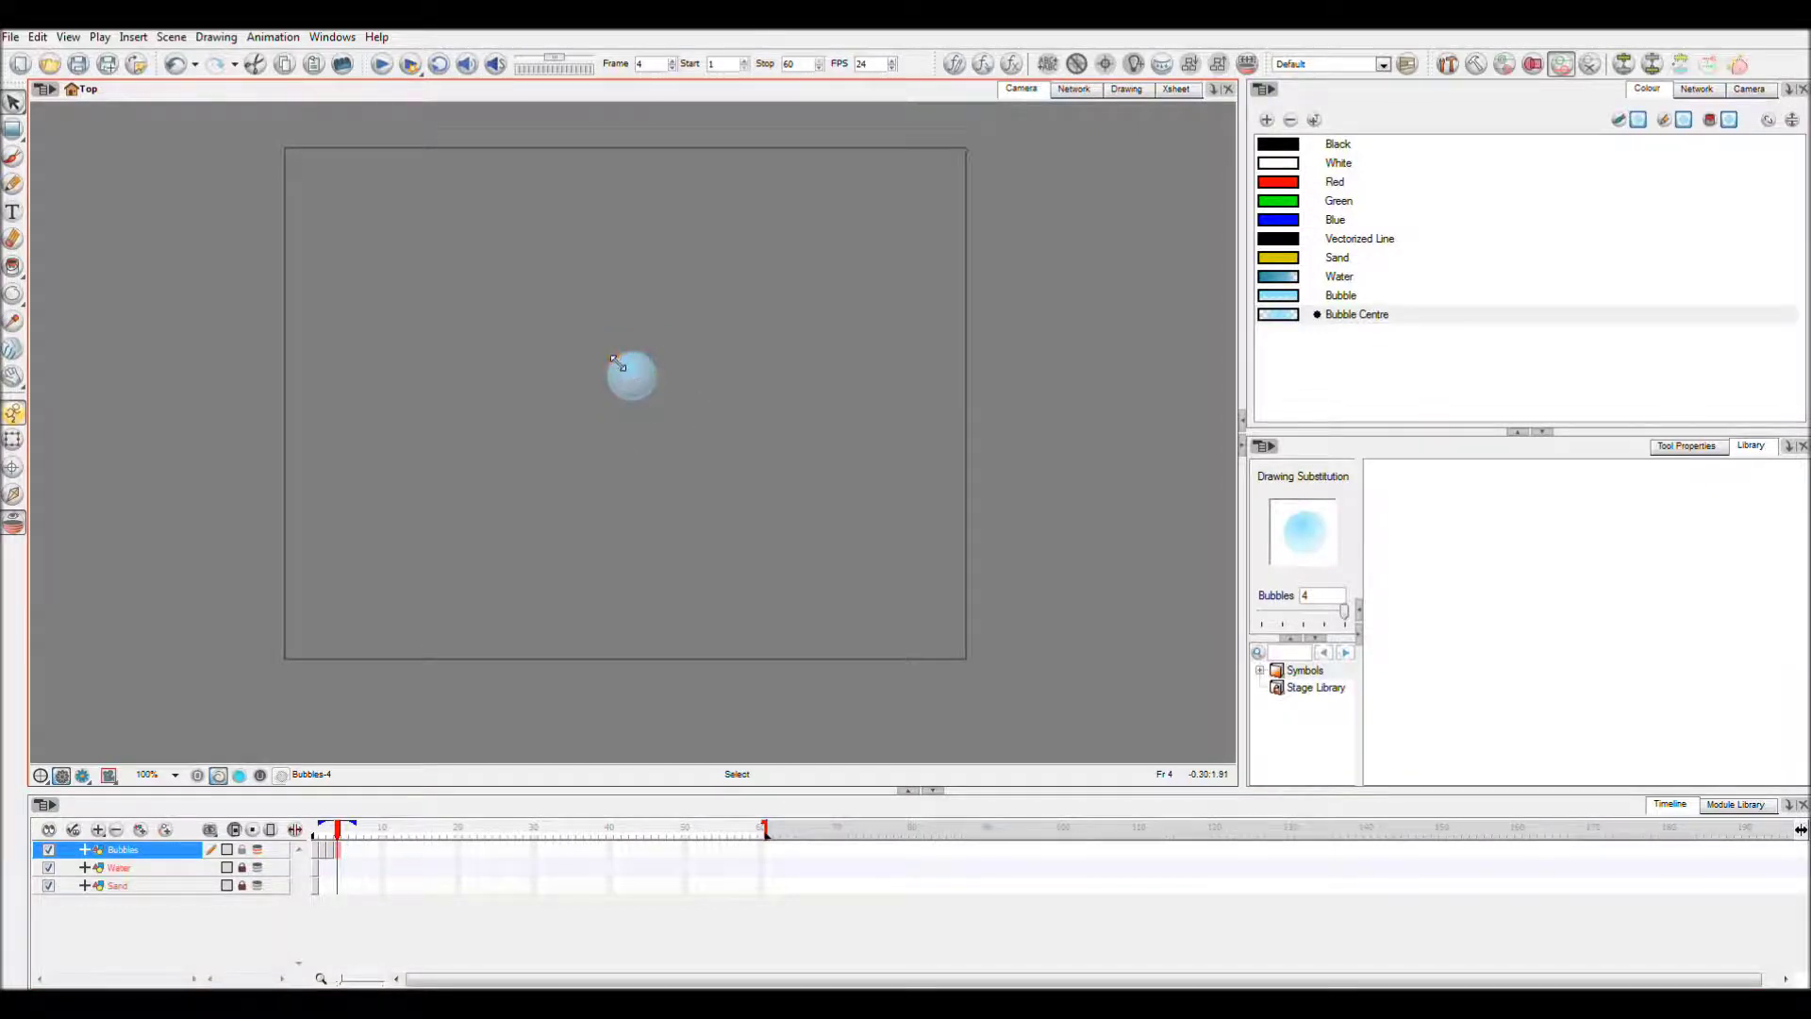
left_click_drag(615, 362, 643, 378)
left_click(631, 364)
left_click(696, 453)
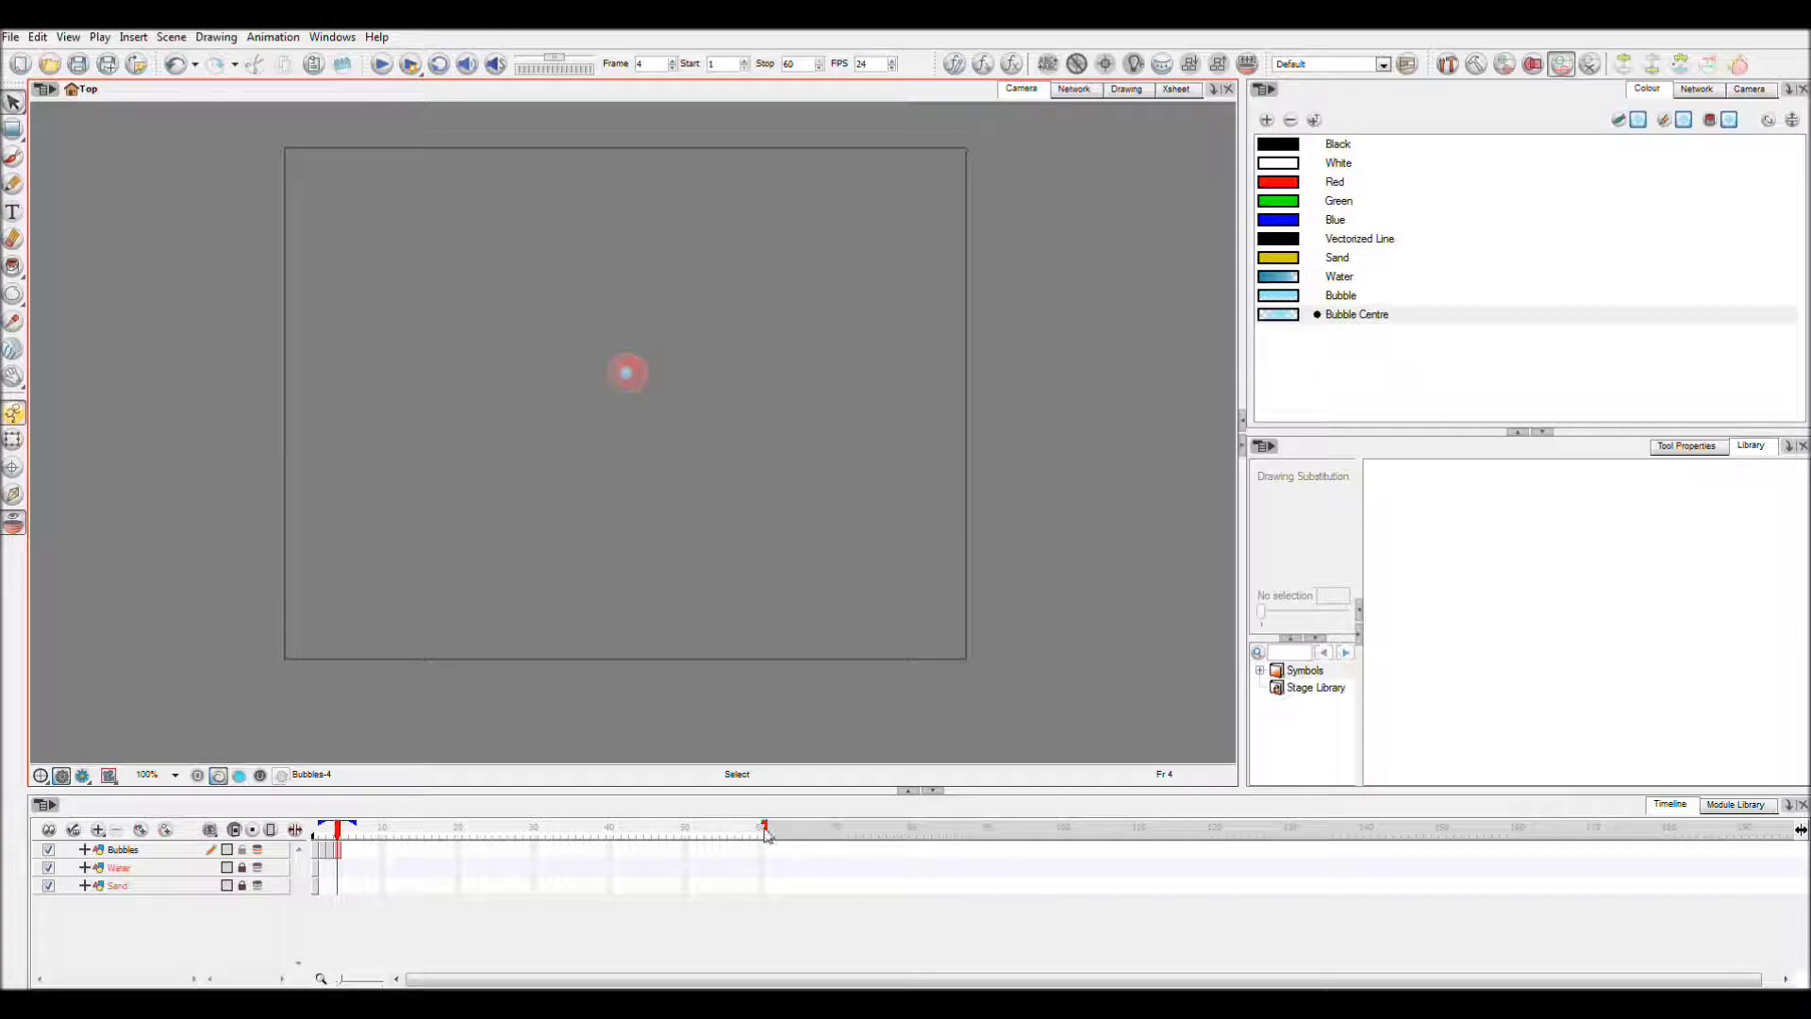
Lengthen the scene to 179 frames and extend the Water and Sand layers' exposure to frame 179
left_click_drag(766, 828, 1667, 842)
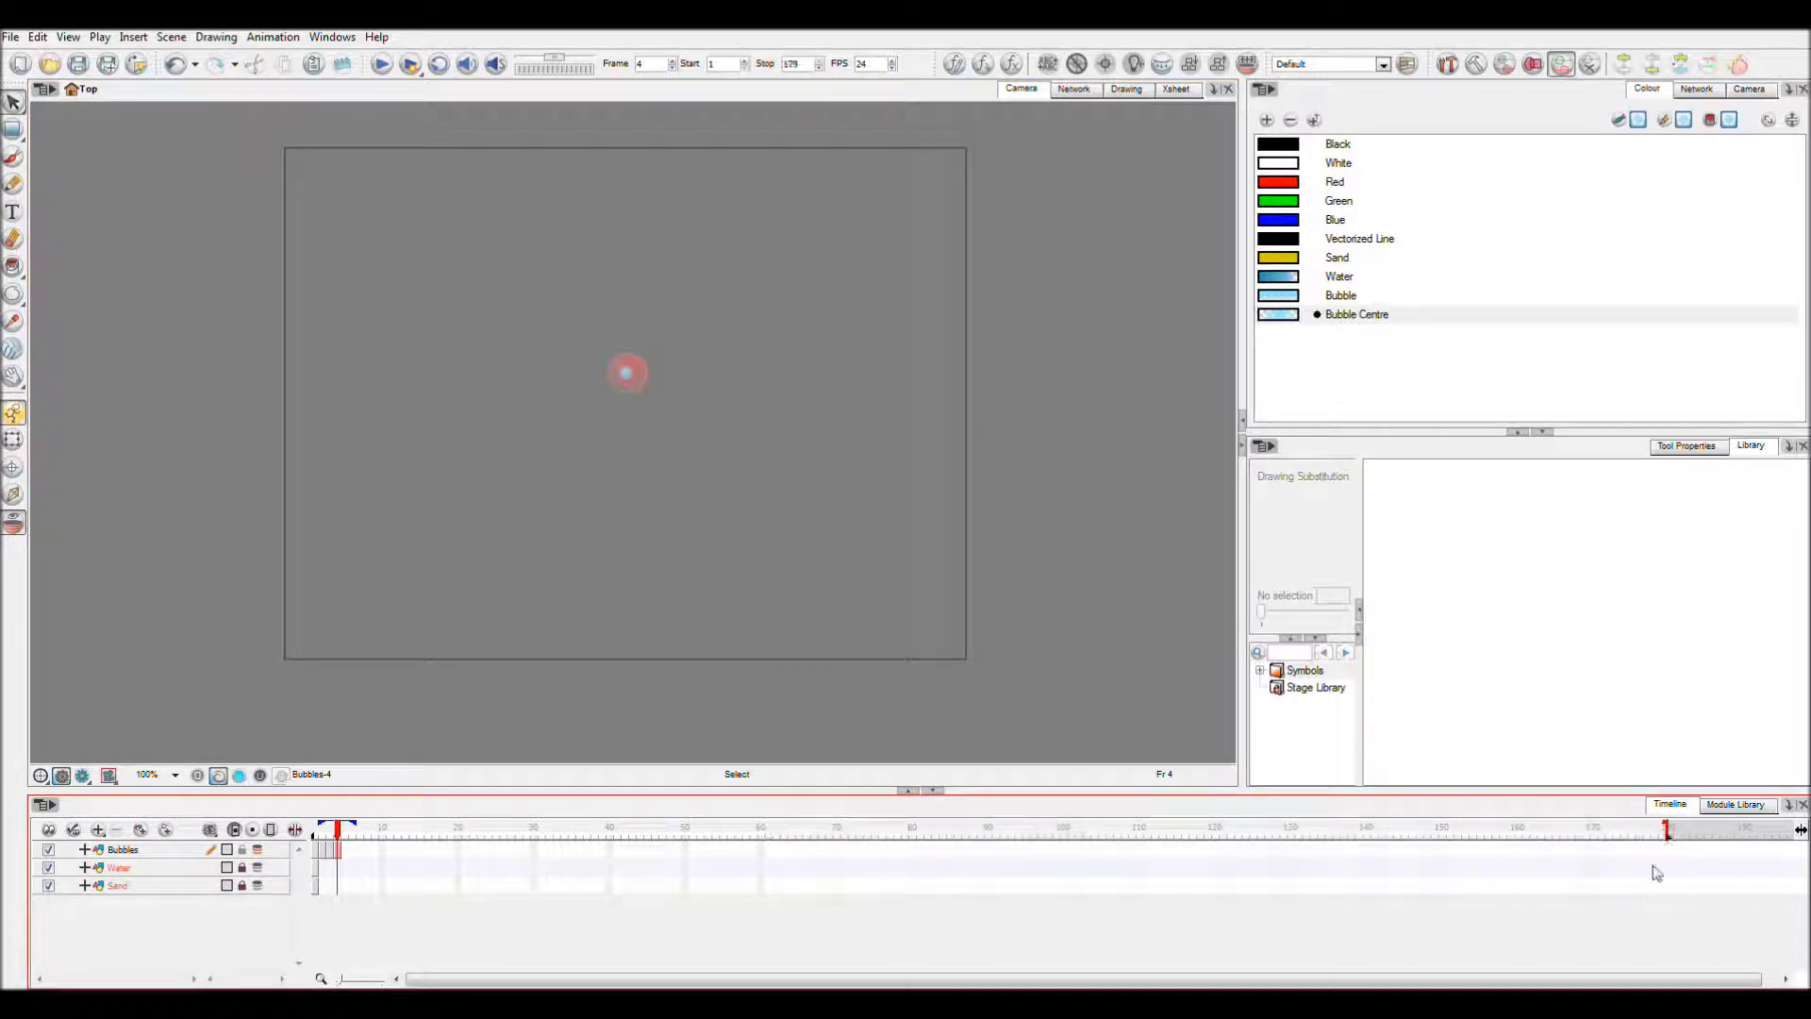
left_click(1664, 868)
left_click(1668, 889, "shift")
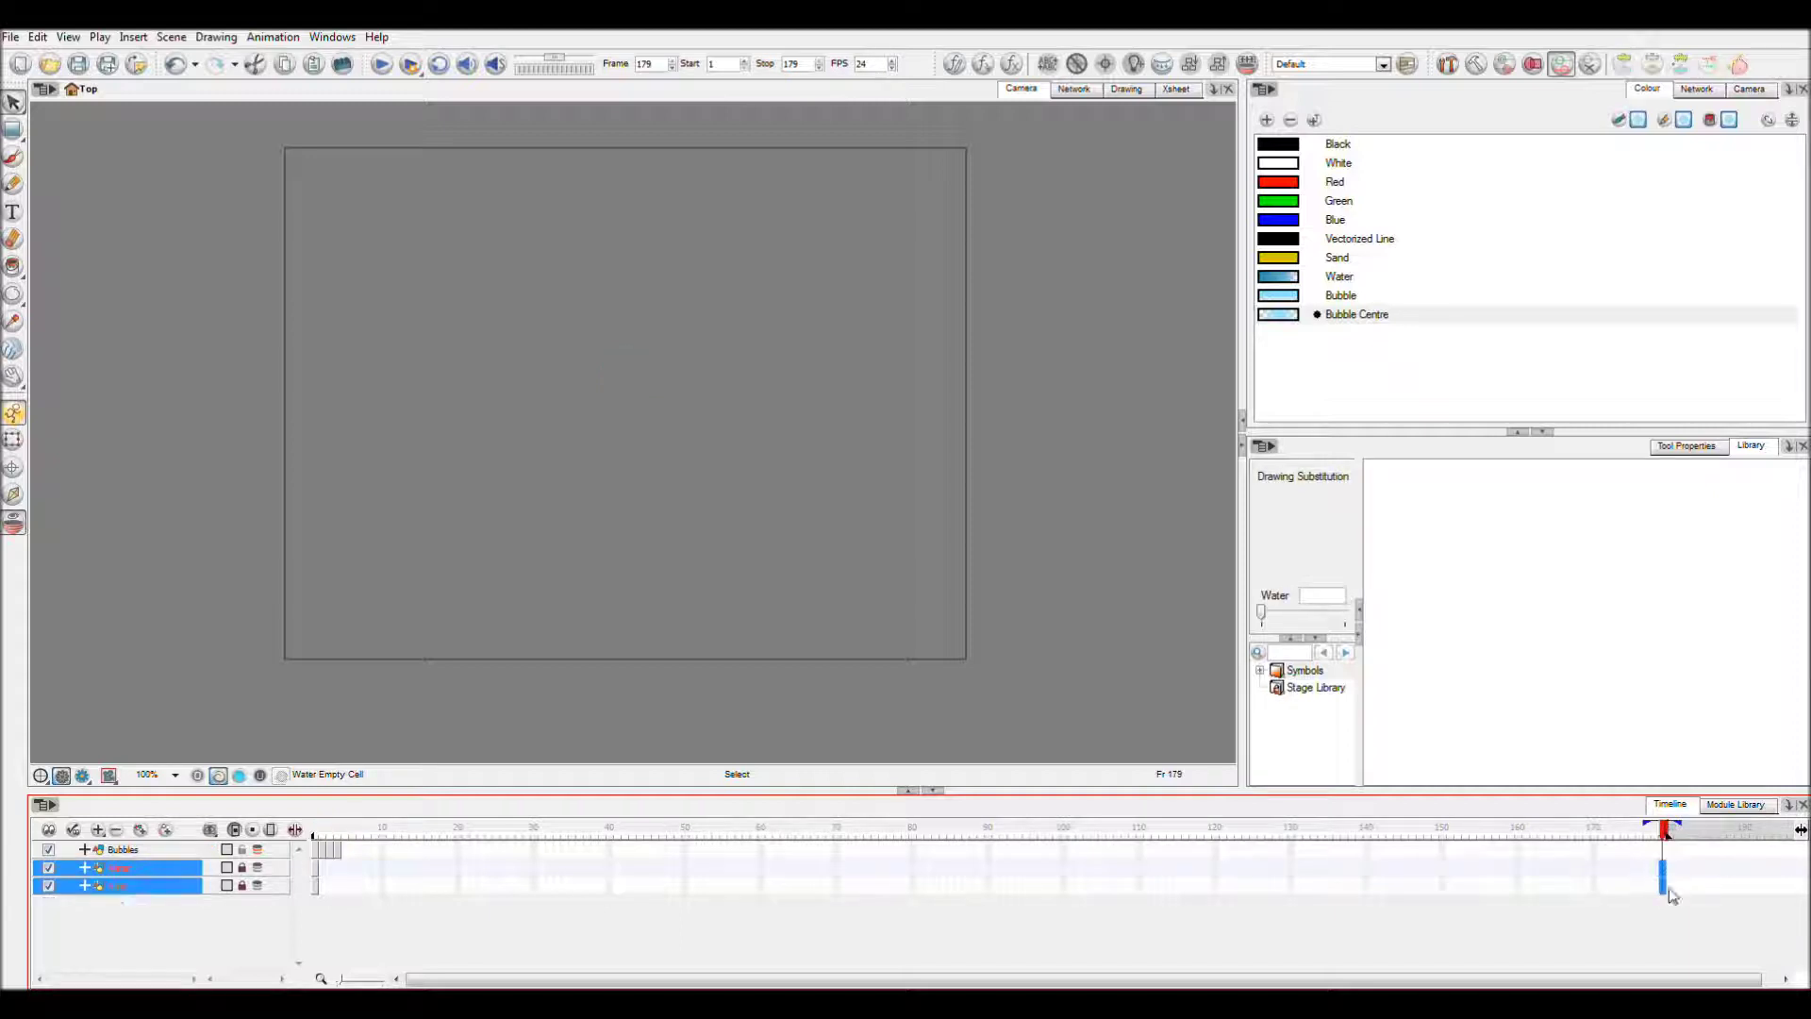
key("F5")
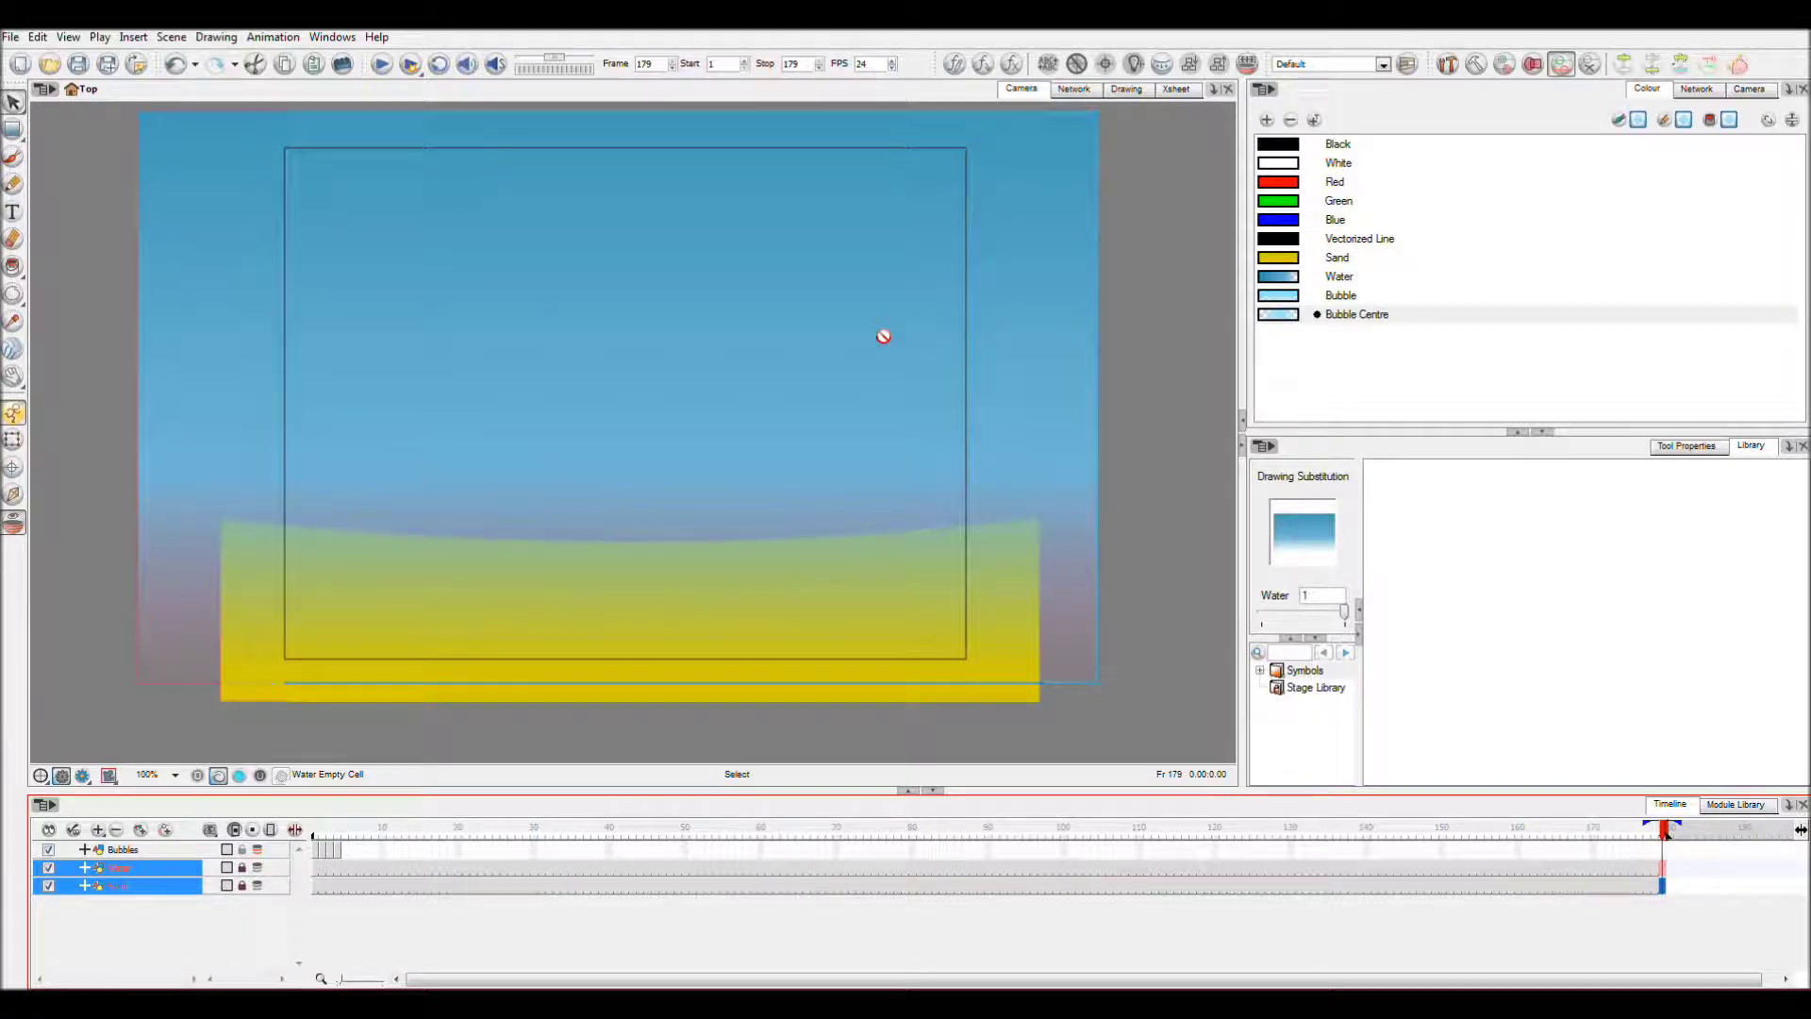
Display the Camera view beside the Network view and spread the Bubbles, Water and Sand modules apart above the Composite
left_click(1737, 91)
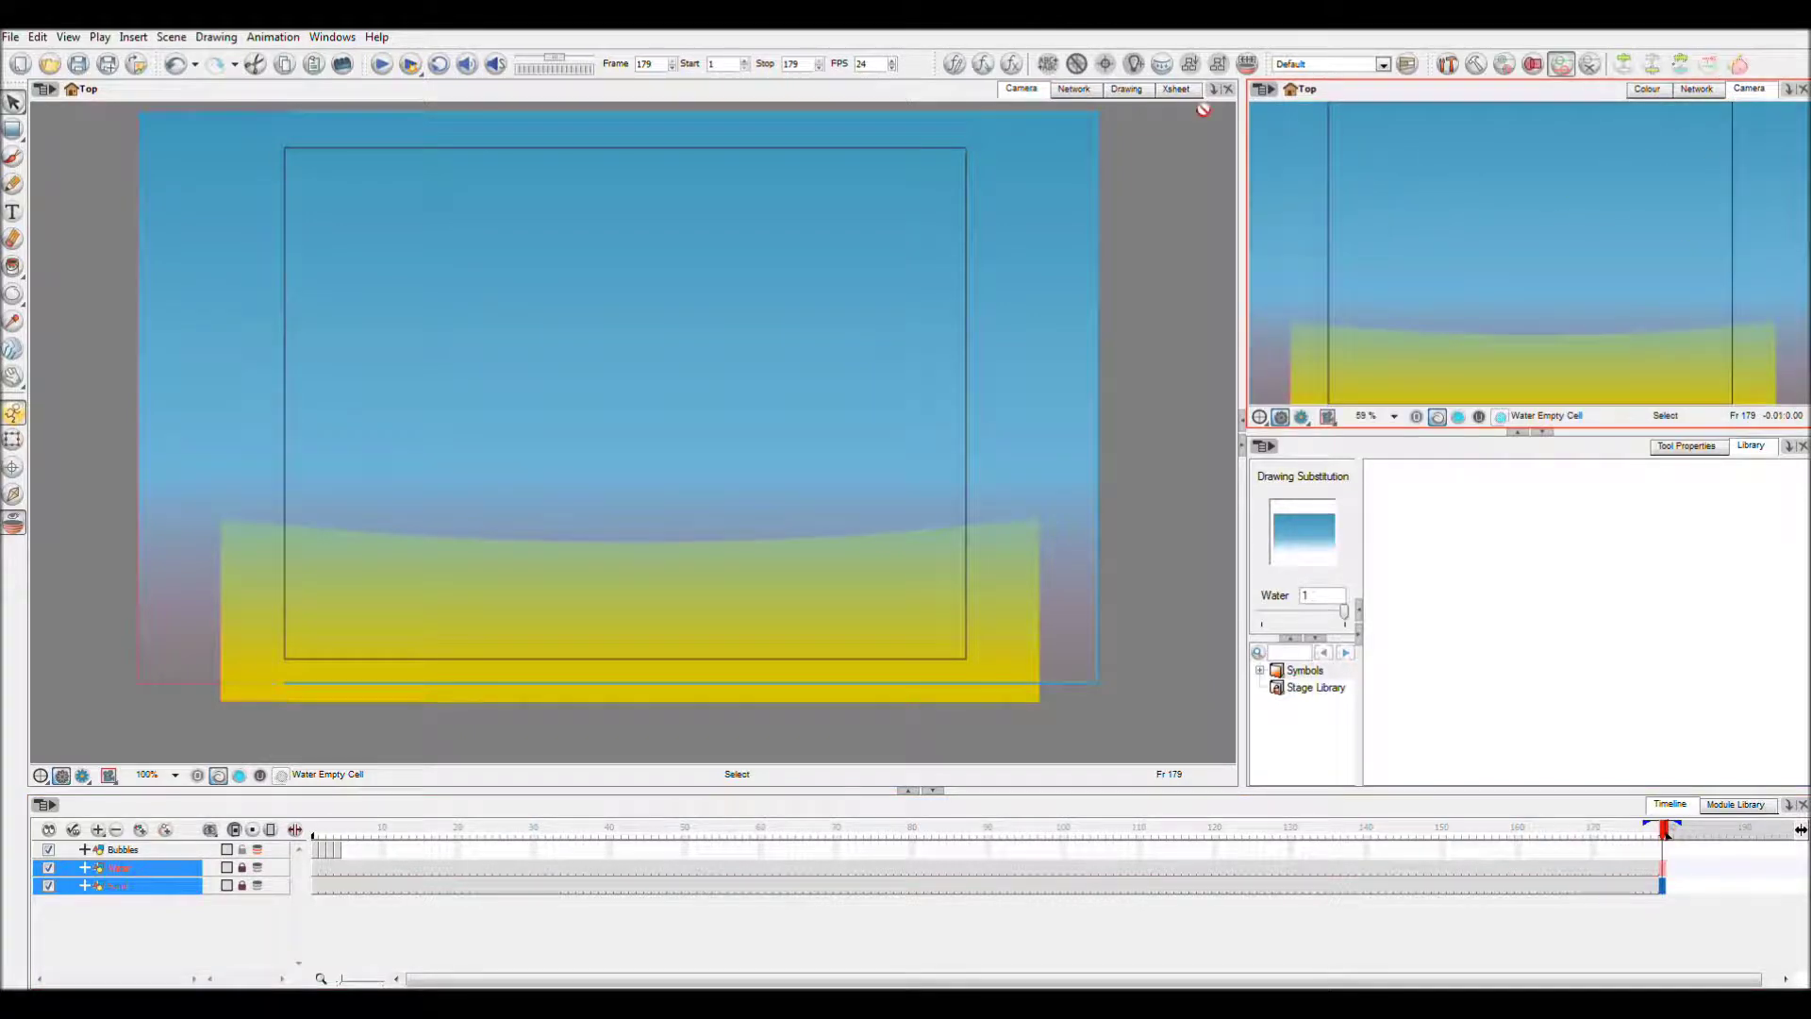
left_click(1074, 91)
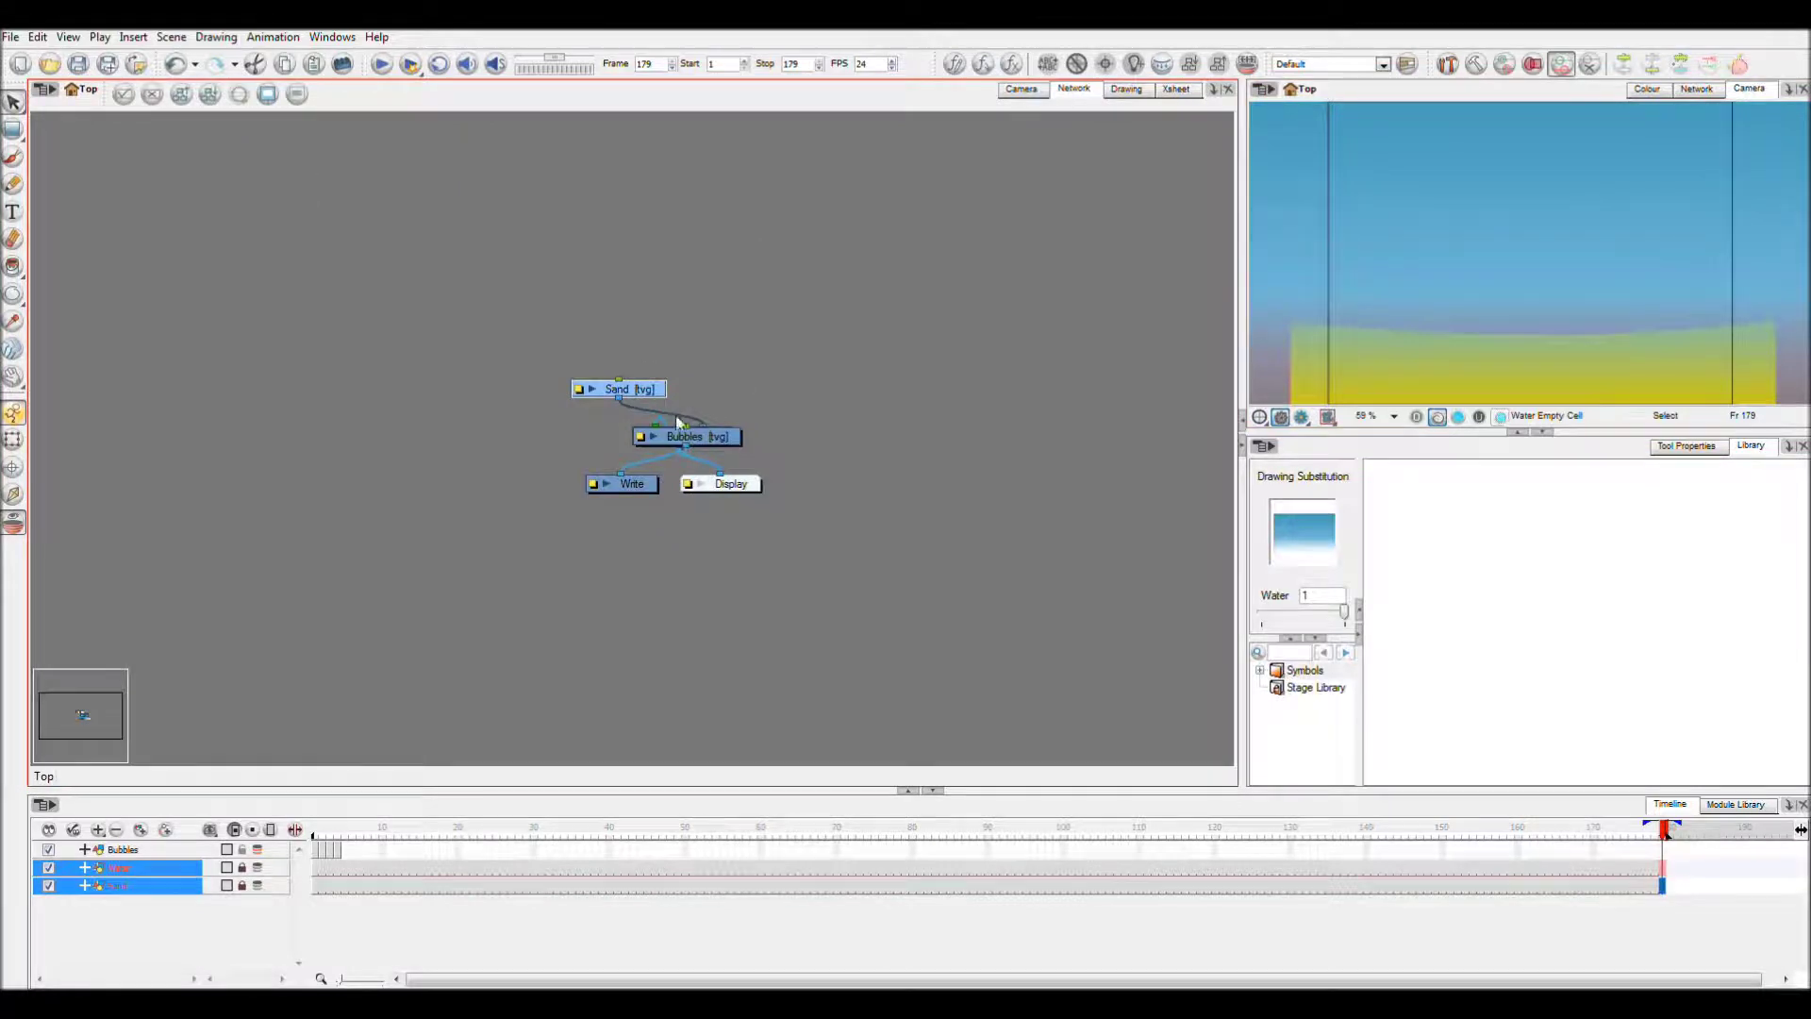
left_click_drag(696, 436, 882, 327)
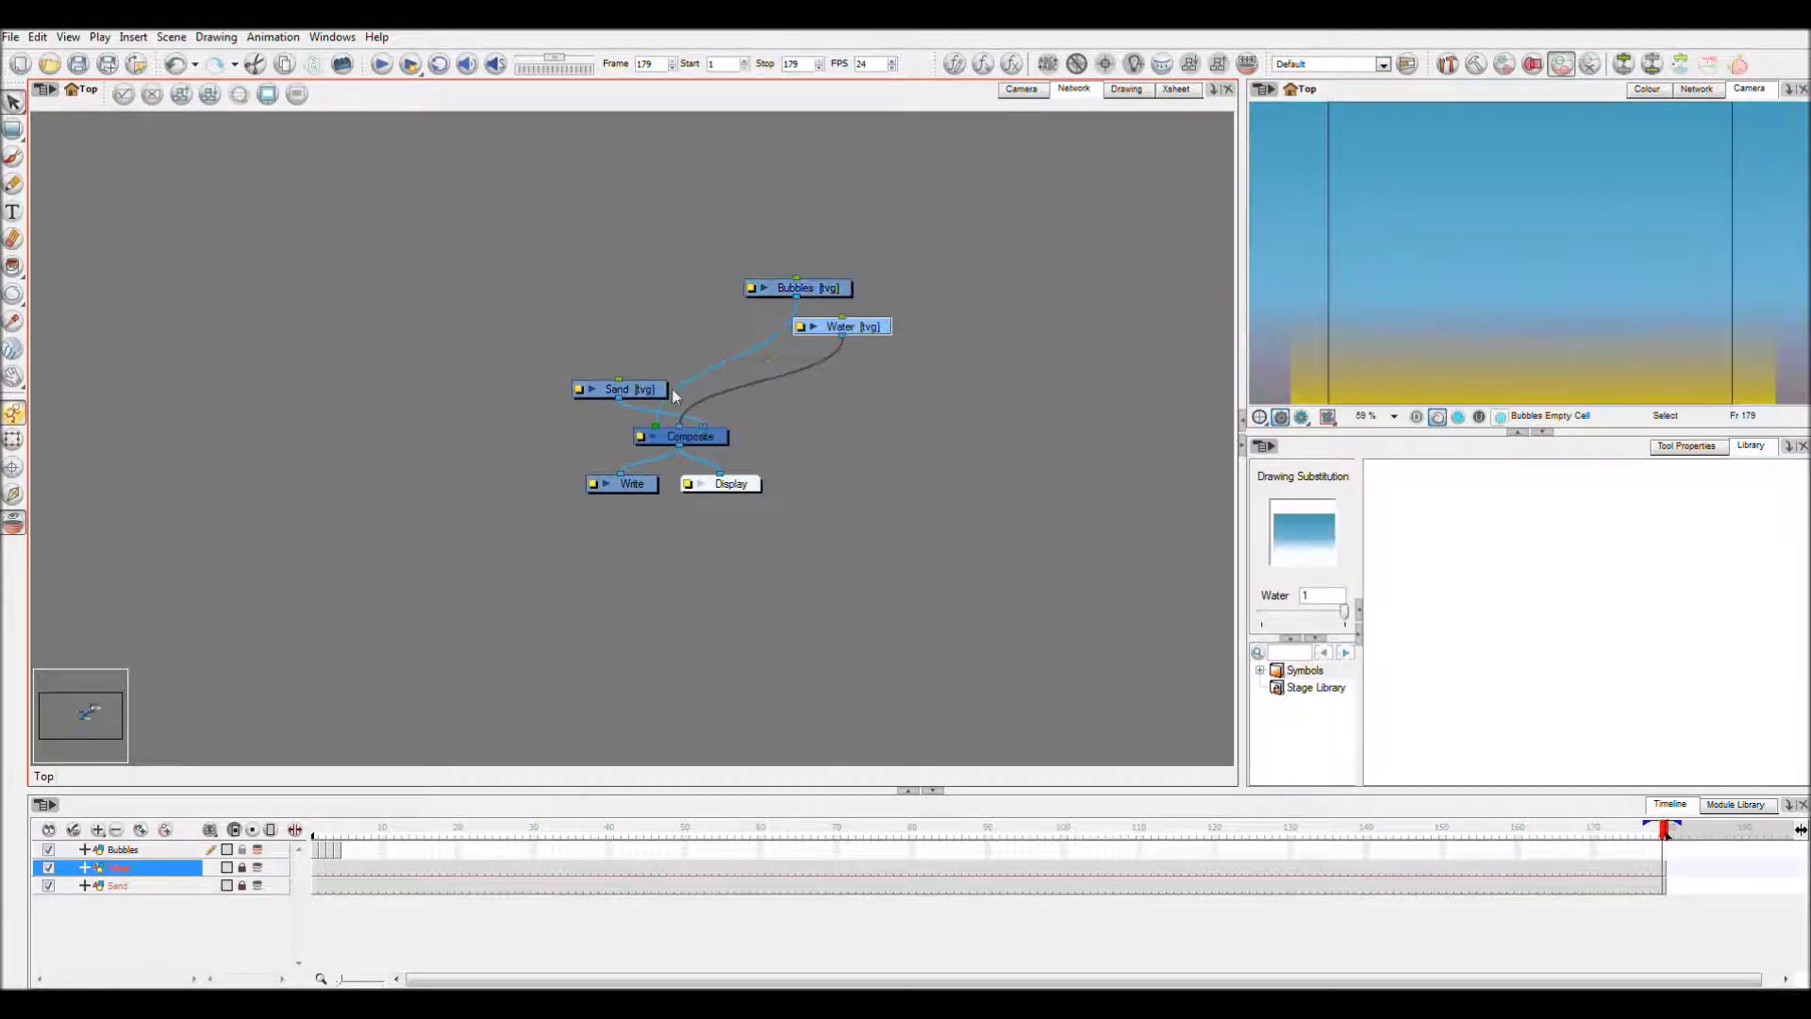
left_click_drag(637, 394, 963, 350)
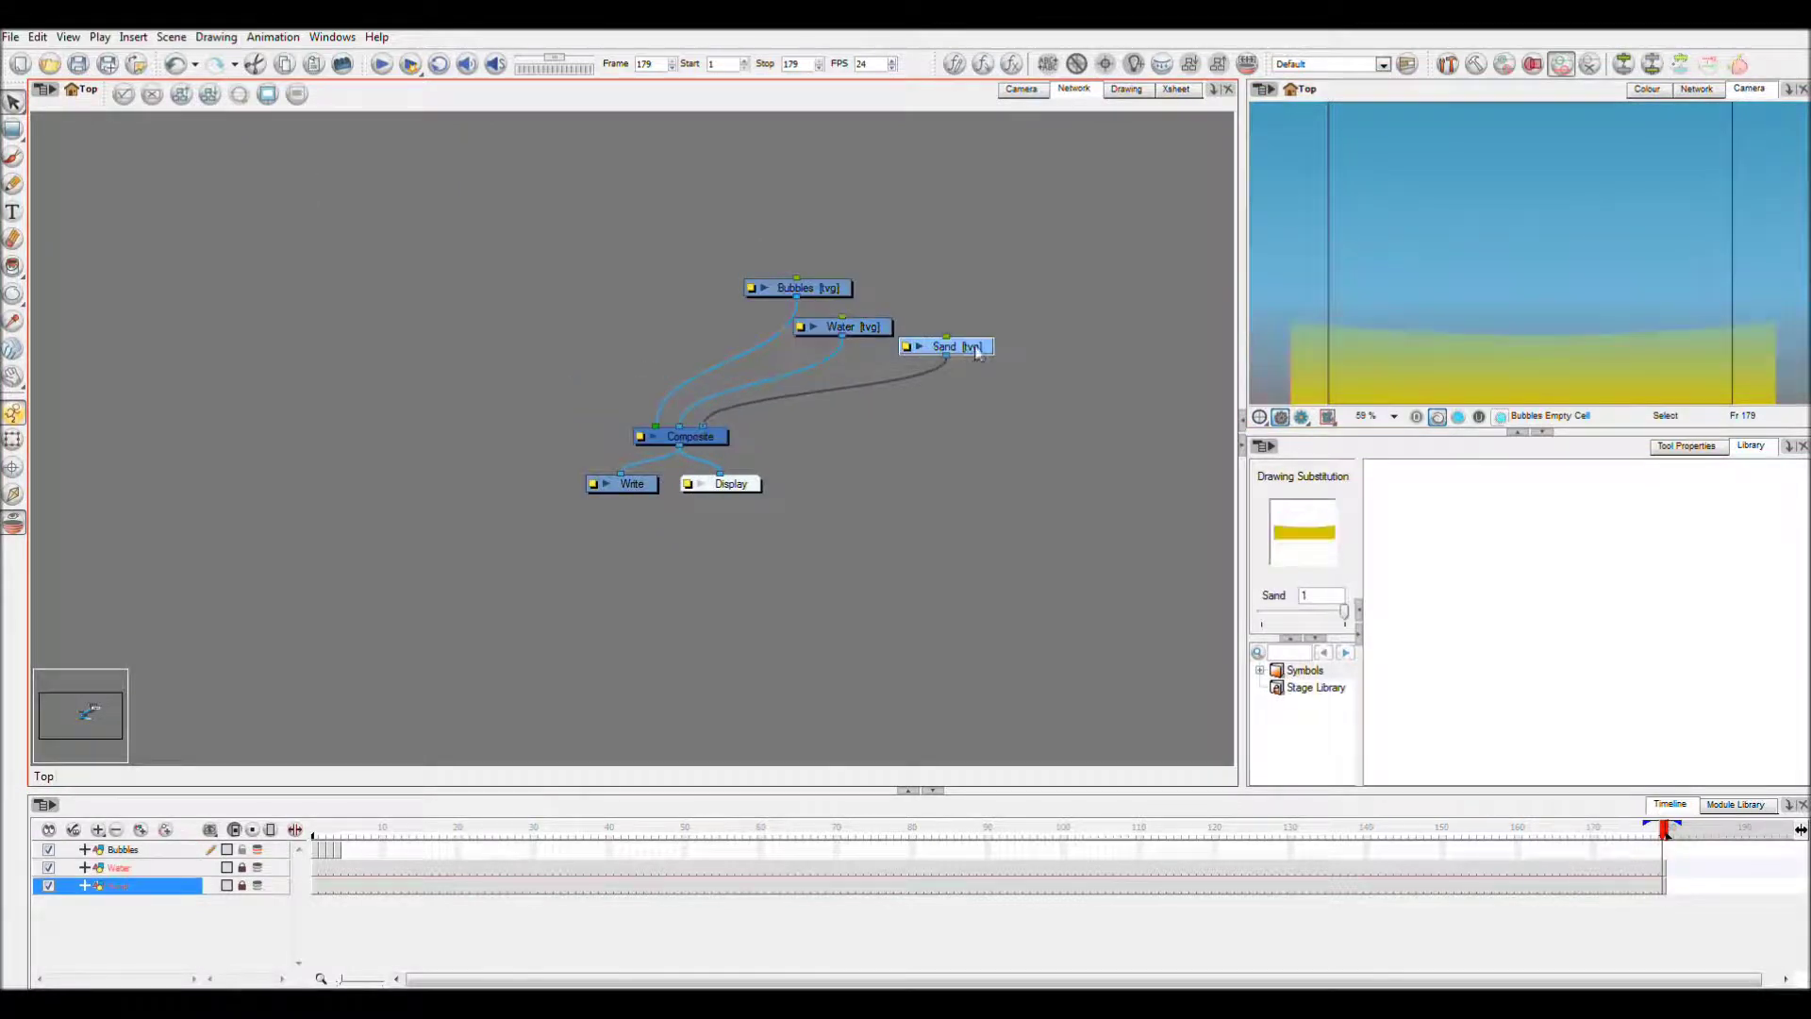
Insert a Basic Gravity Based particle system, connect it as the front input of the Composite and play the scene
left_click(324, 200)
left_click(133, 37)
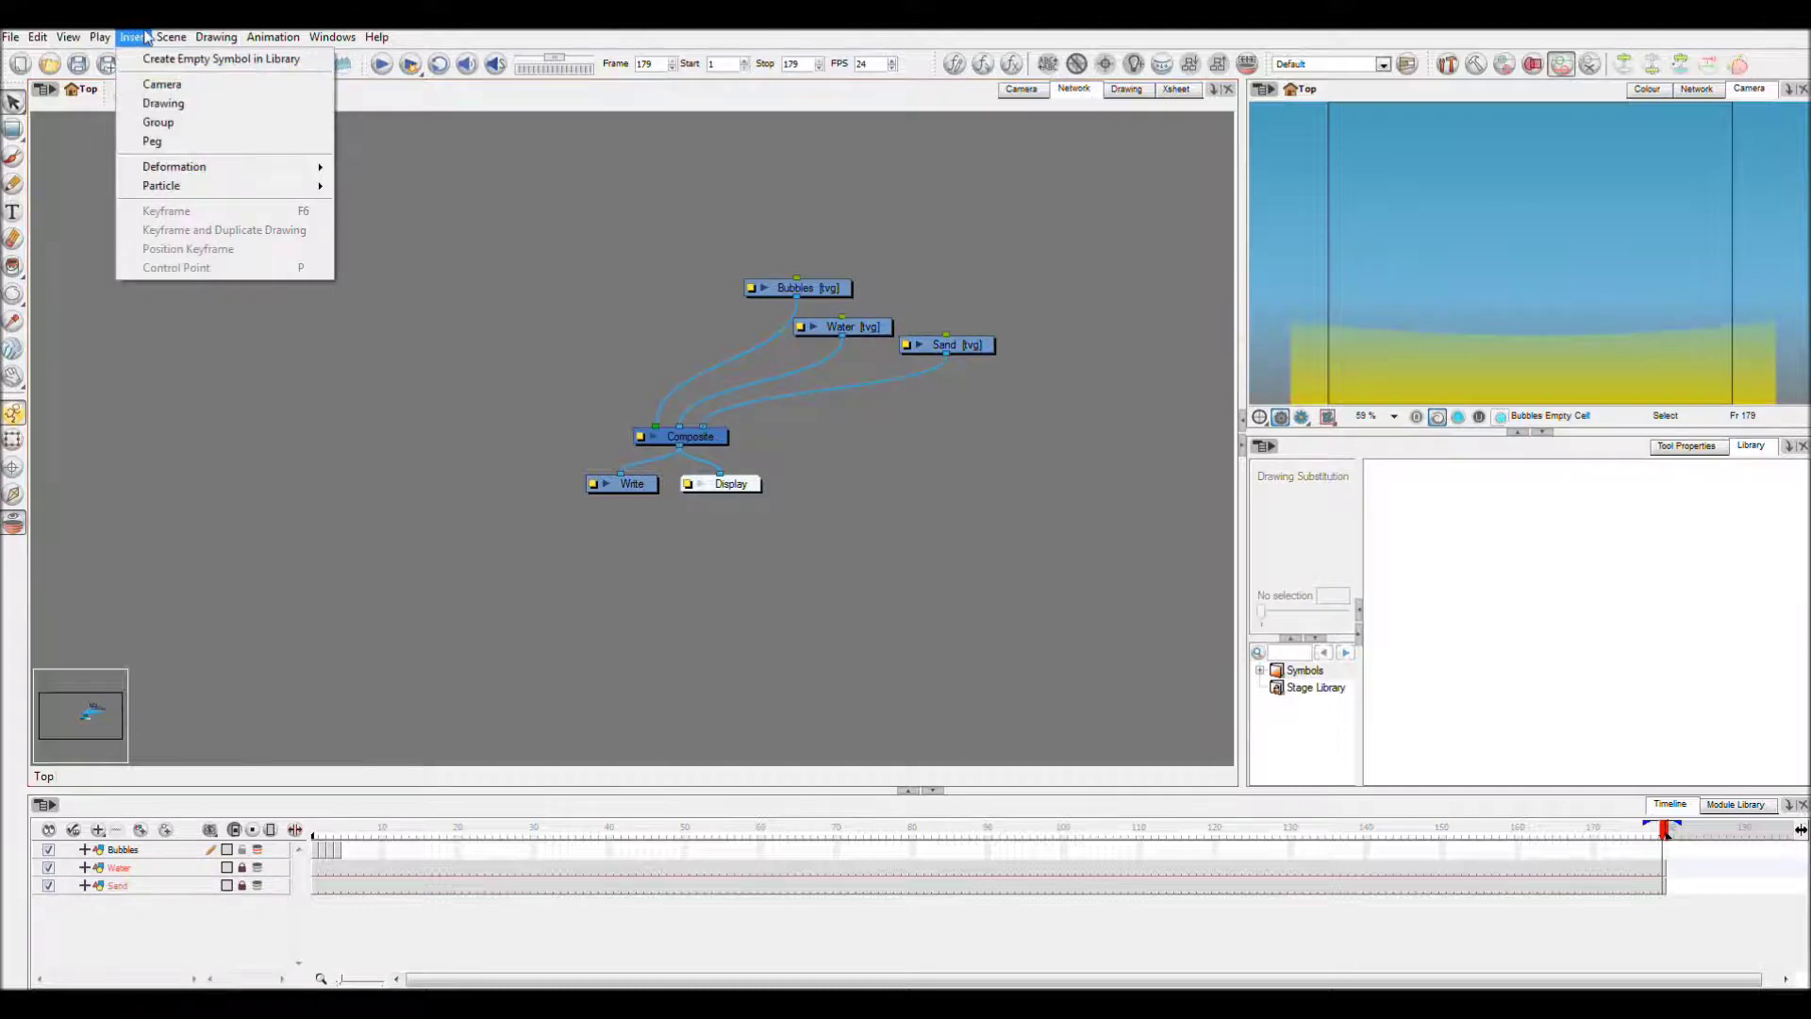
mouse_move(198, 186)
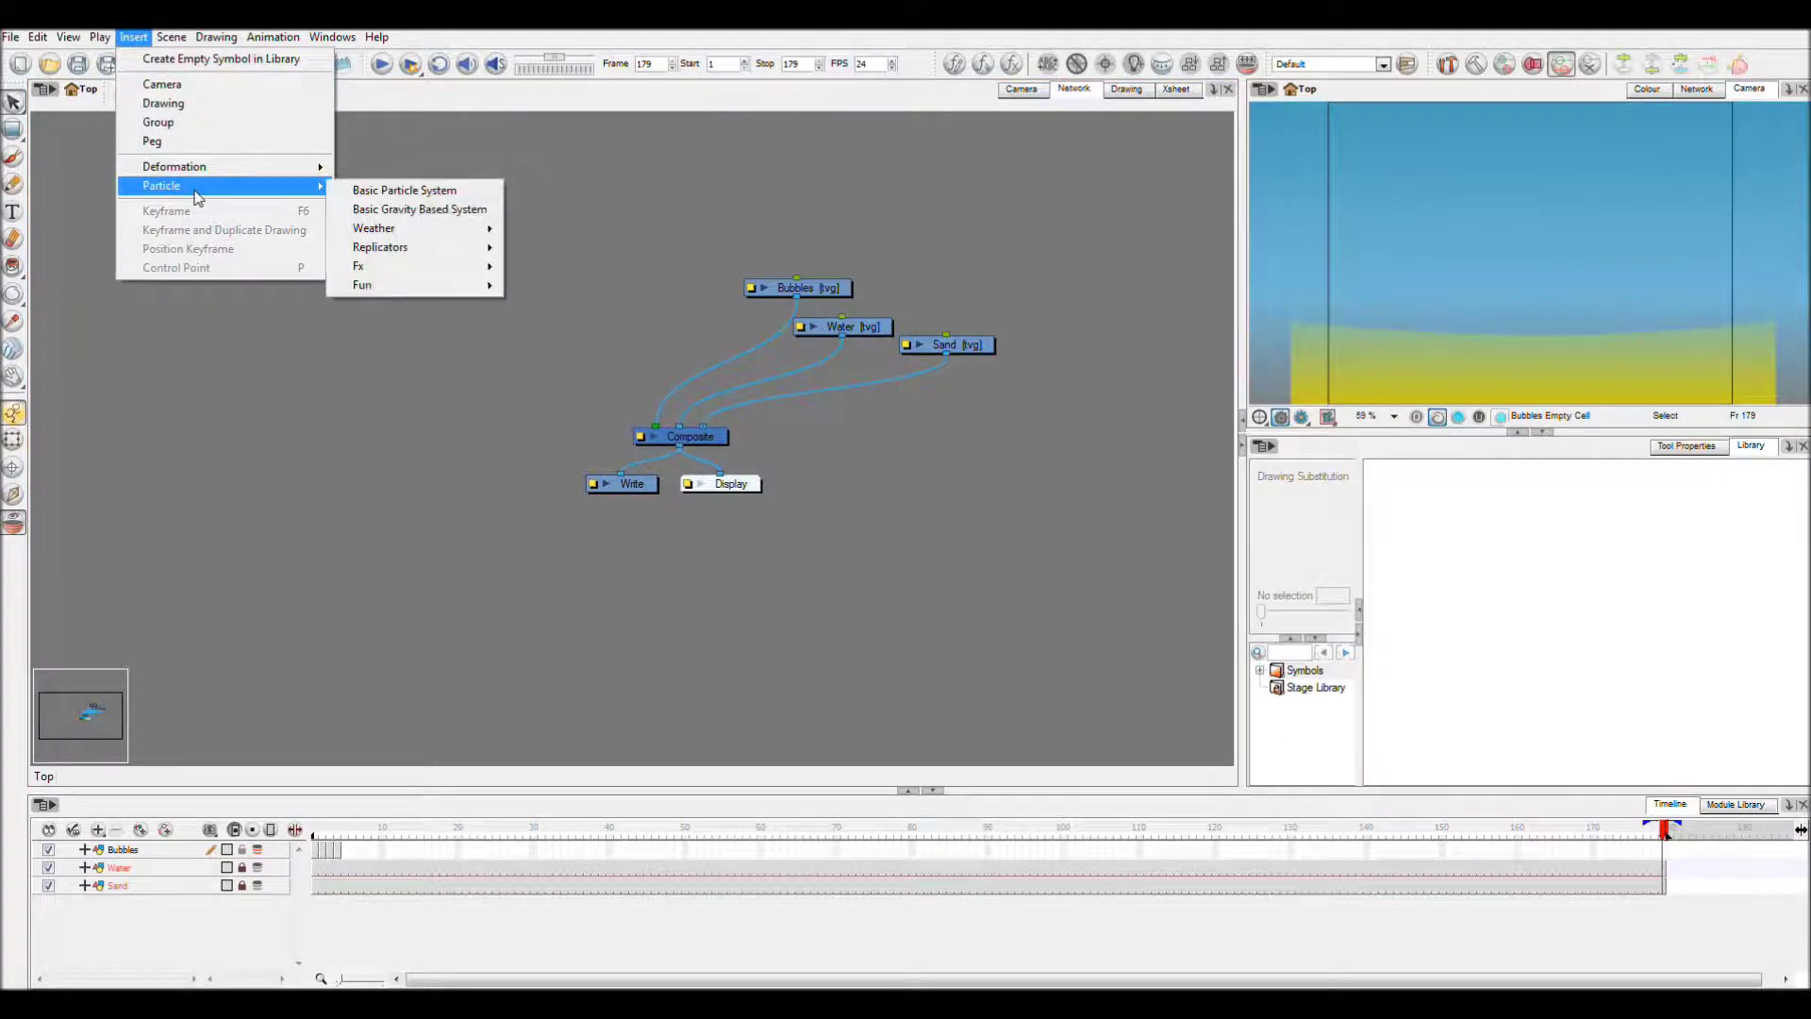
left_click(430, 220)
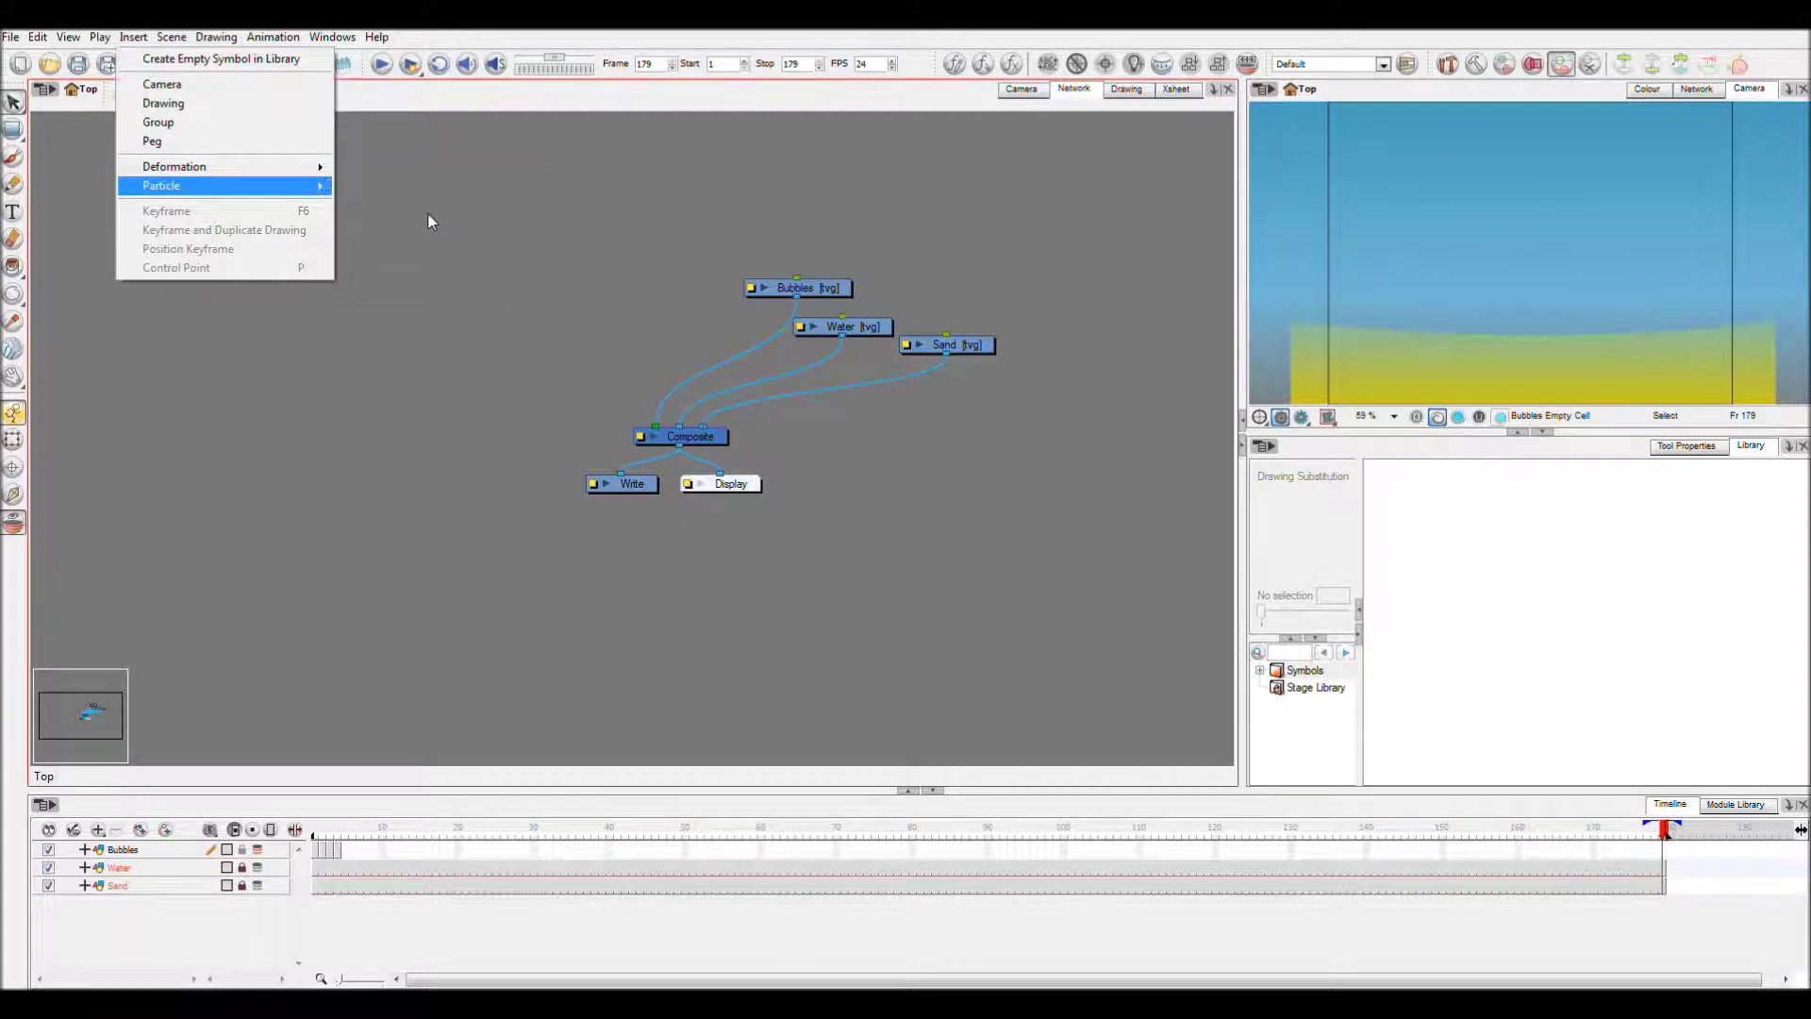
left_click_drag(1073, 240, 582, 260)
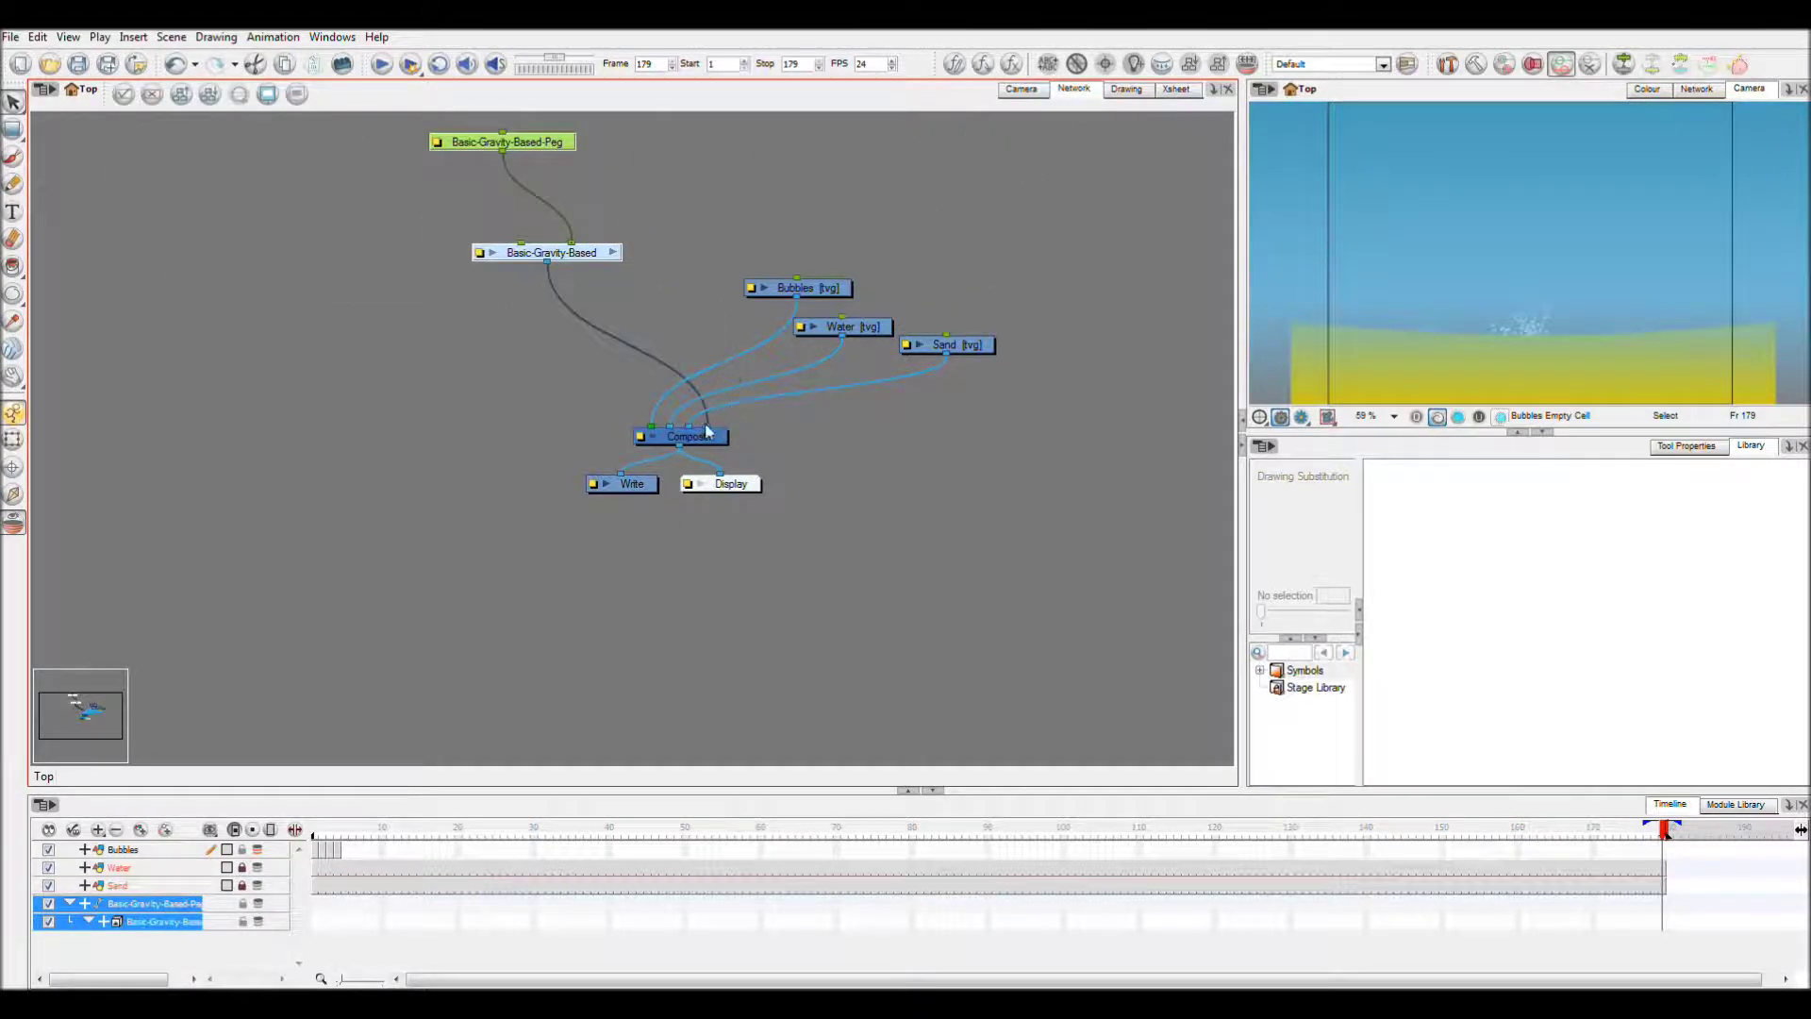
left_click_drag(712, 428, 639, 422)
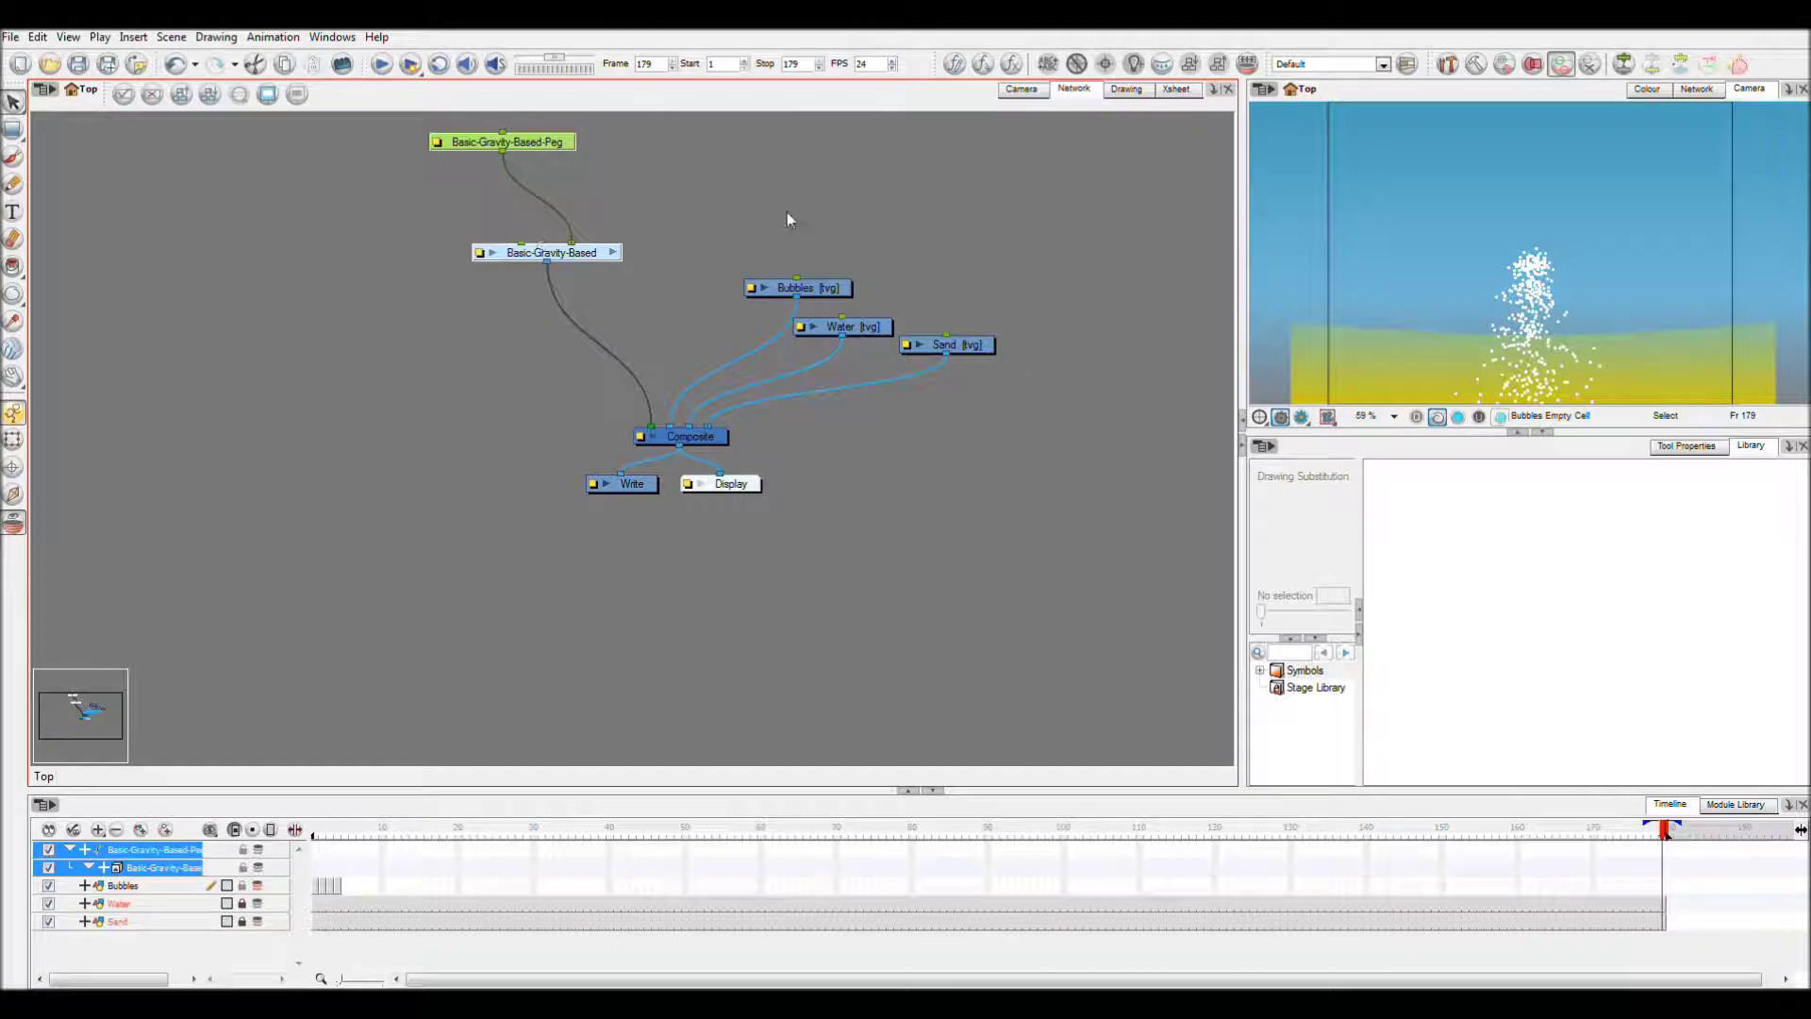
left_click(380, 63)
Open the Basic-Gravity-Based group's network and move the Bubbles layer into that group beside Drawing_1
left_click(609, 256)
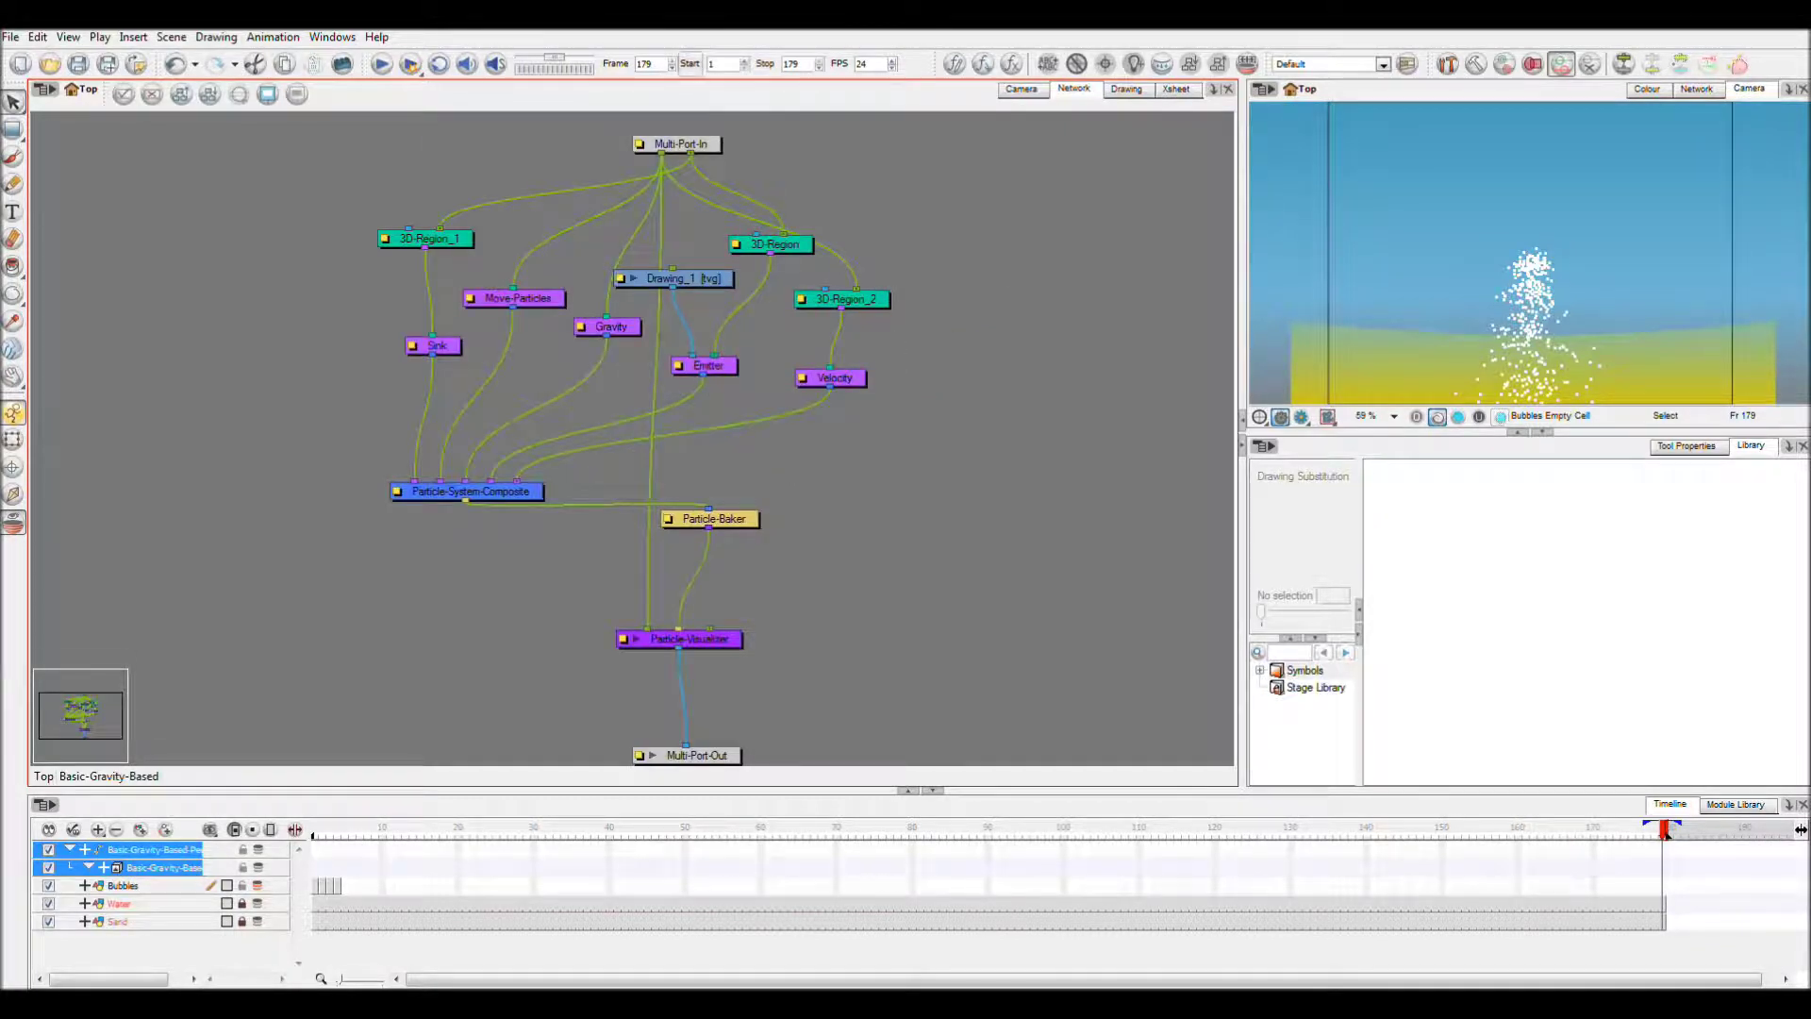
left_click(124, 886)
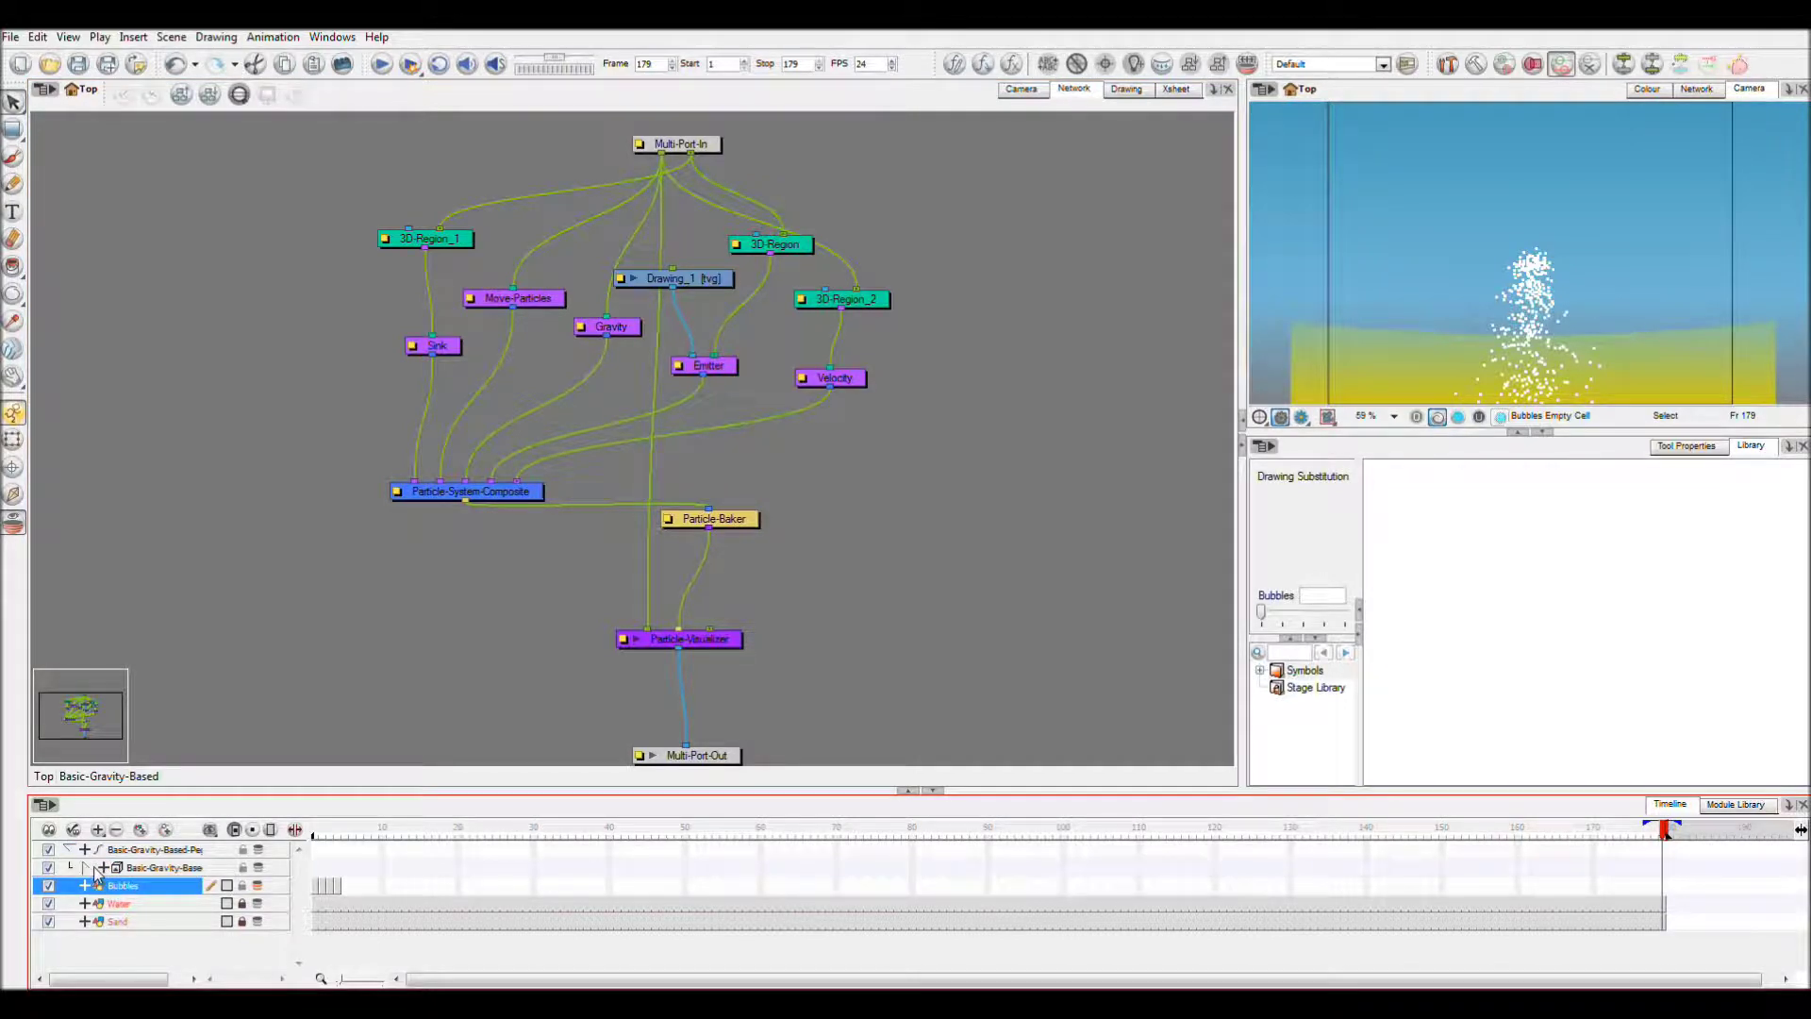
left_click(103, 866)
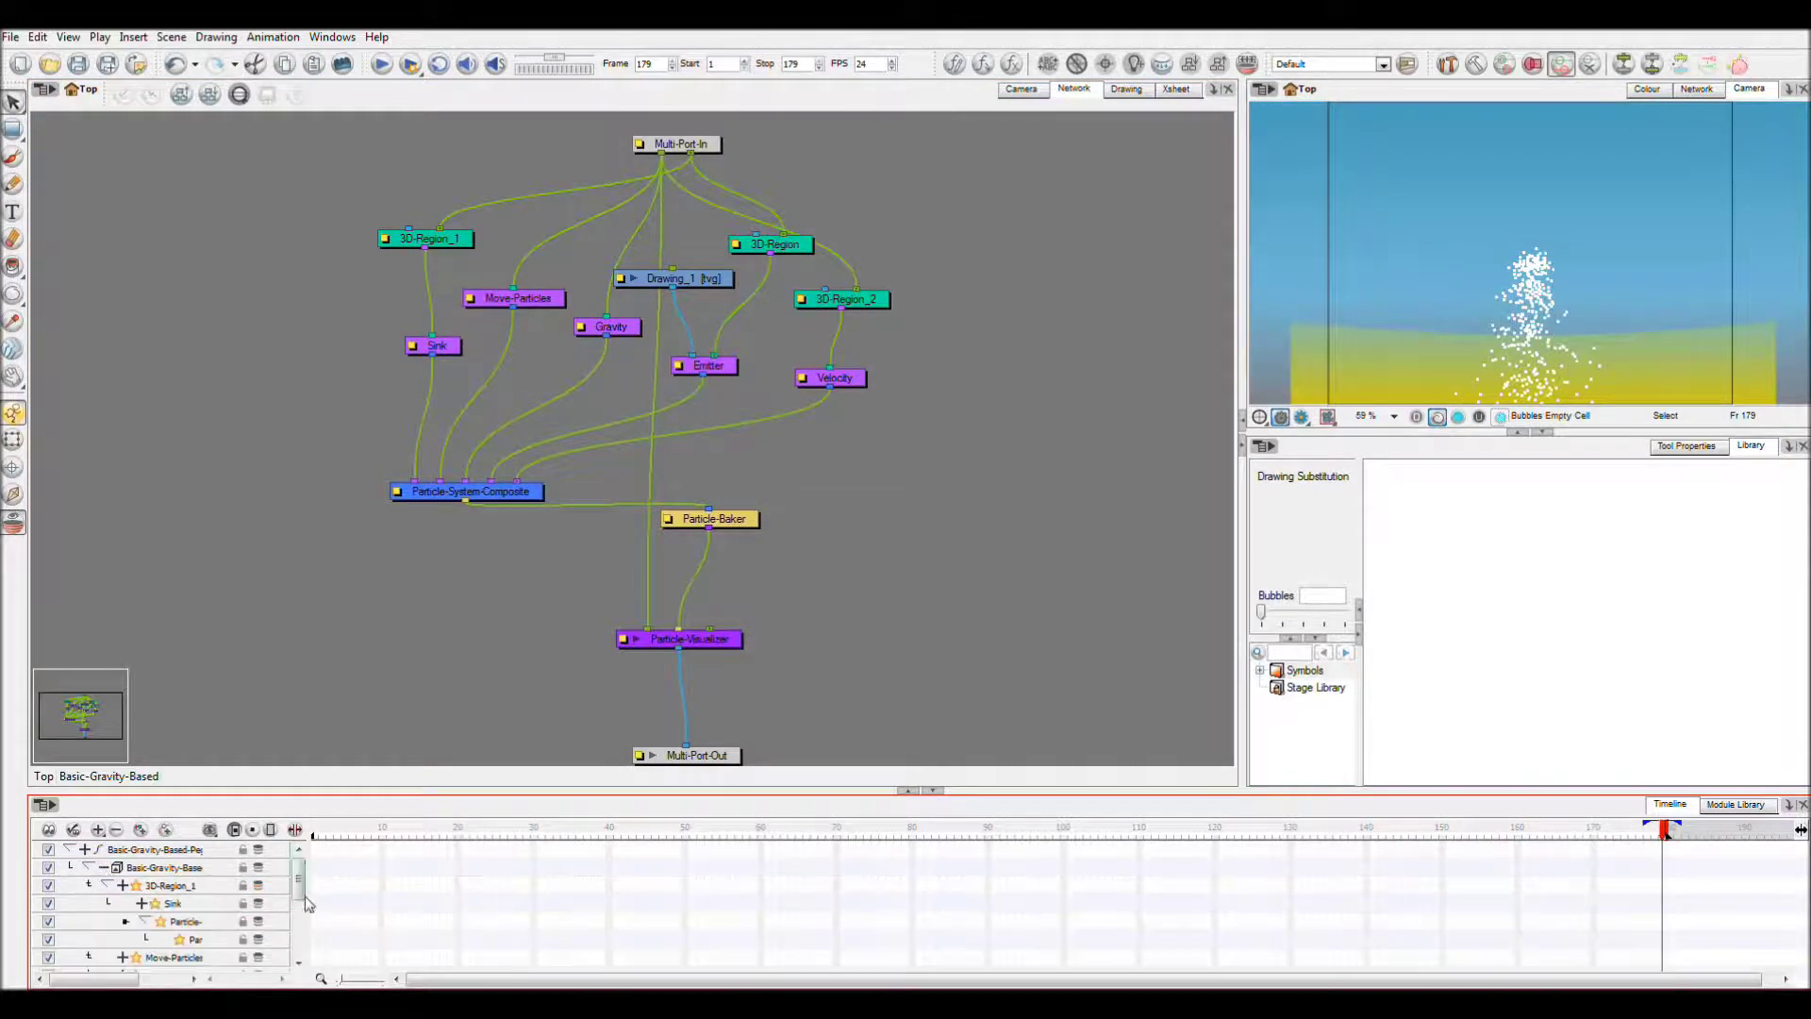
left_click_drag(298, 882, 298, 945)
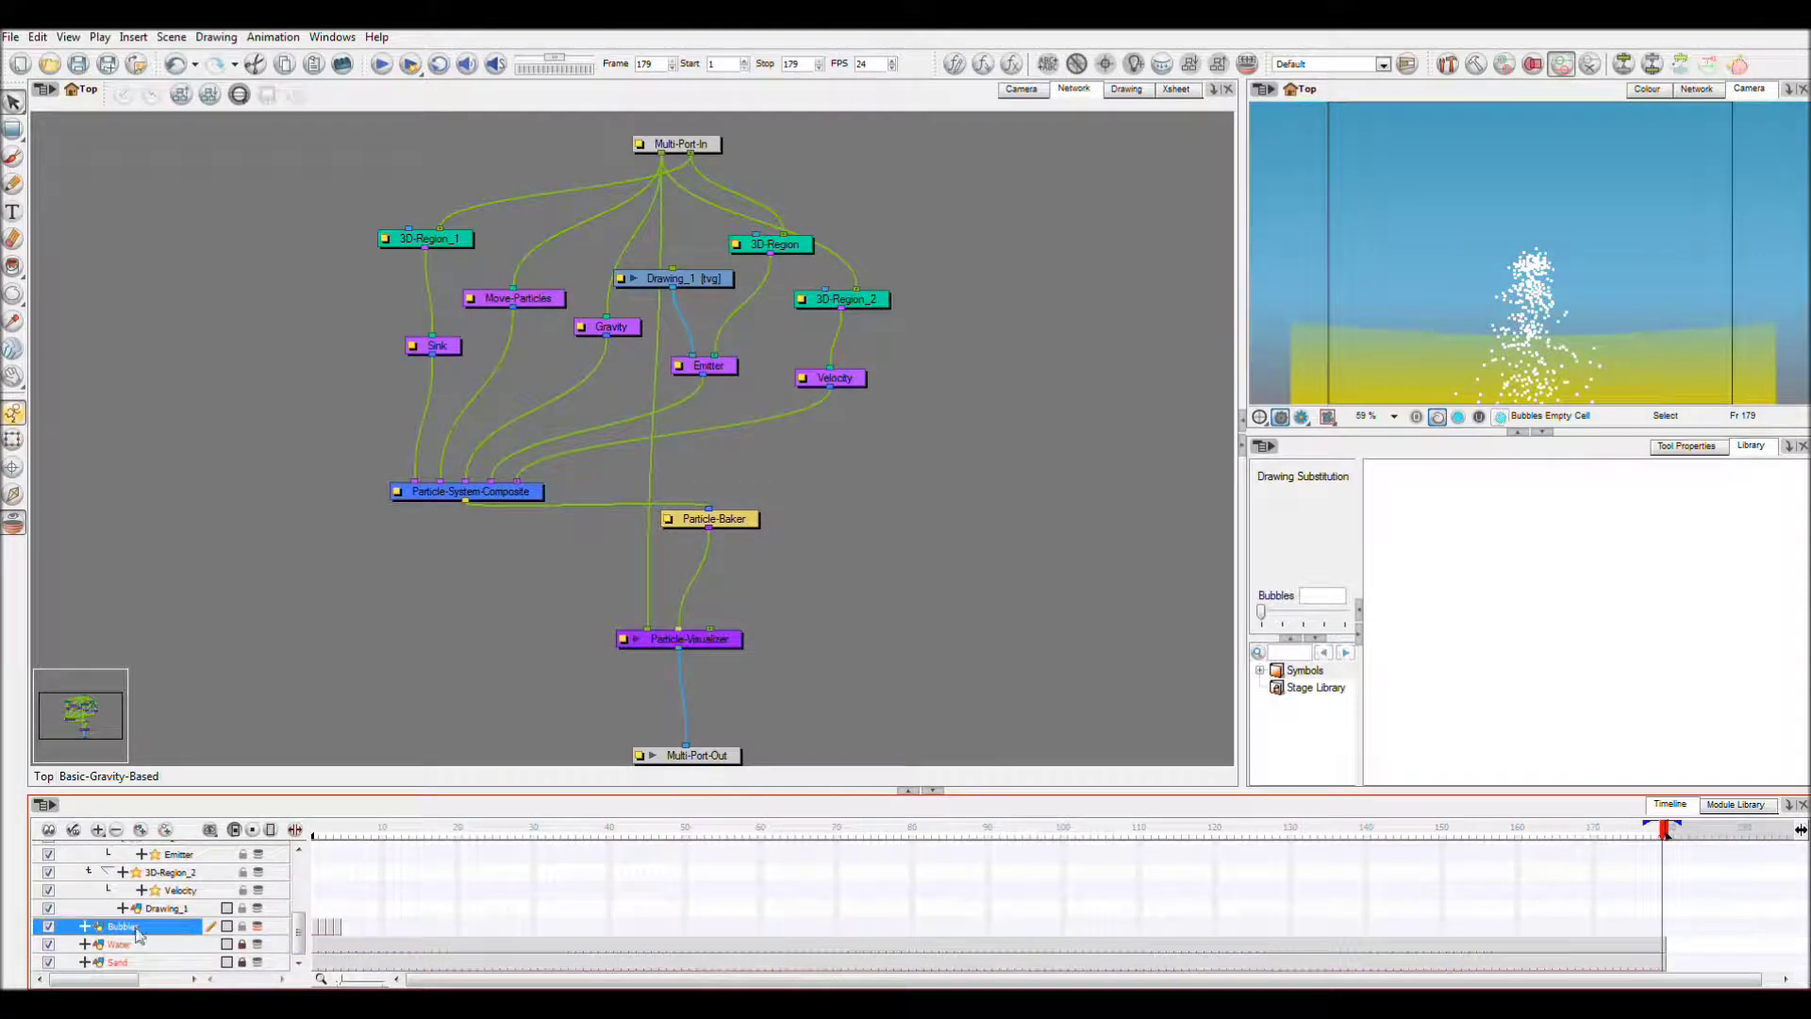
mouse_move(173, 913)
left_mouse_down()
mouse_move(169, 881)
mouse_move(150, 907)
left_mouse_up()
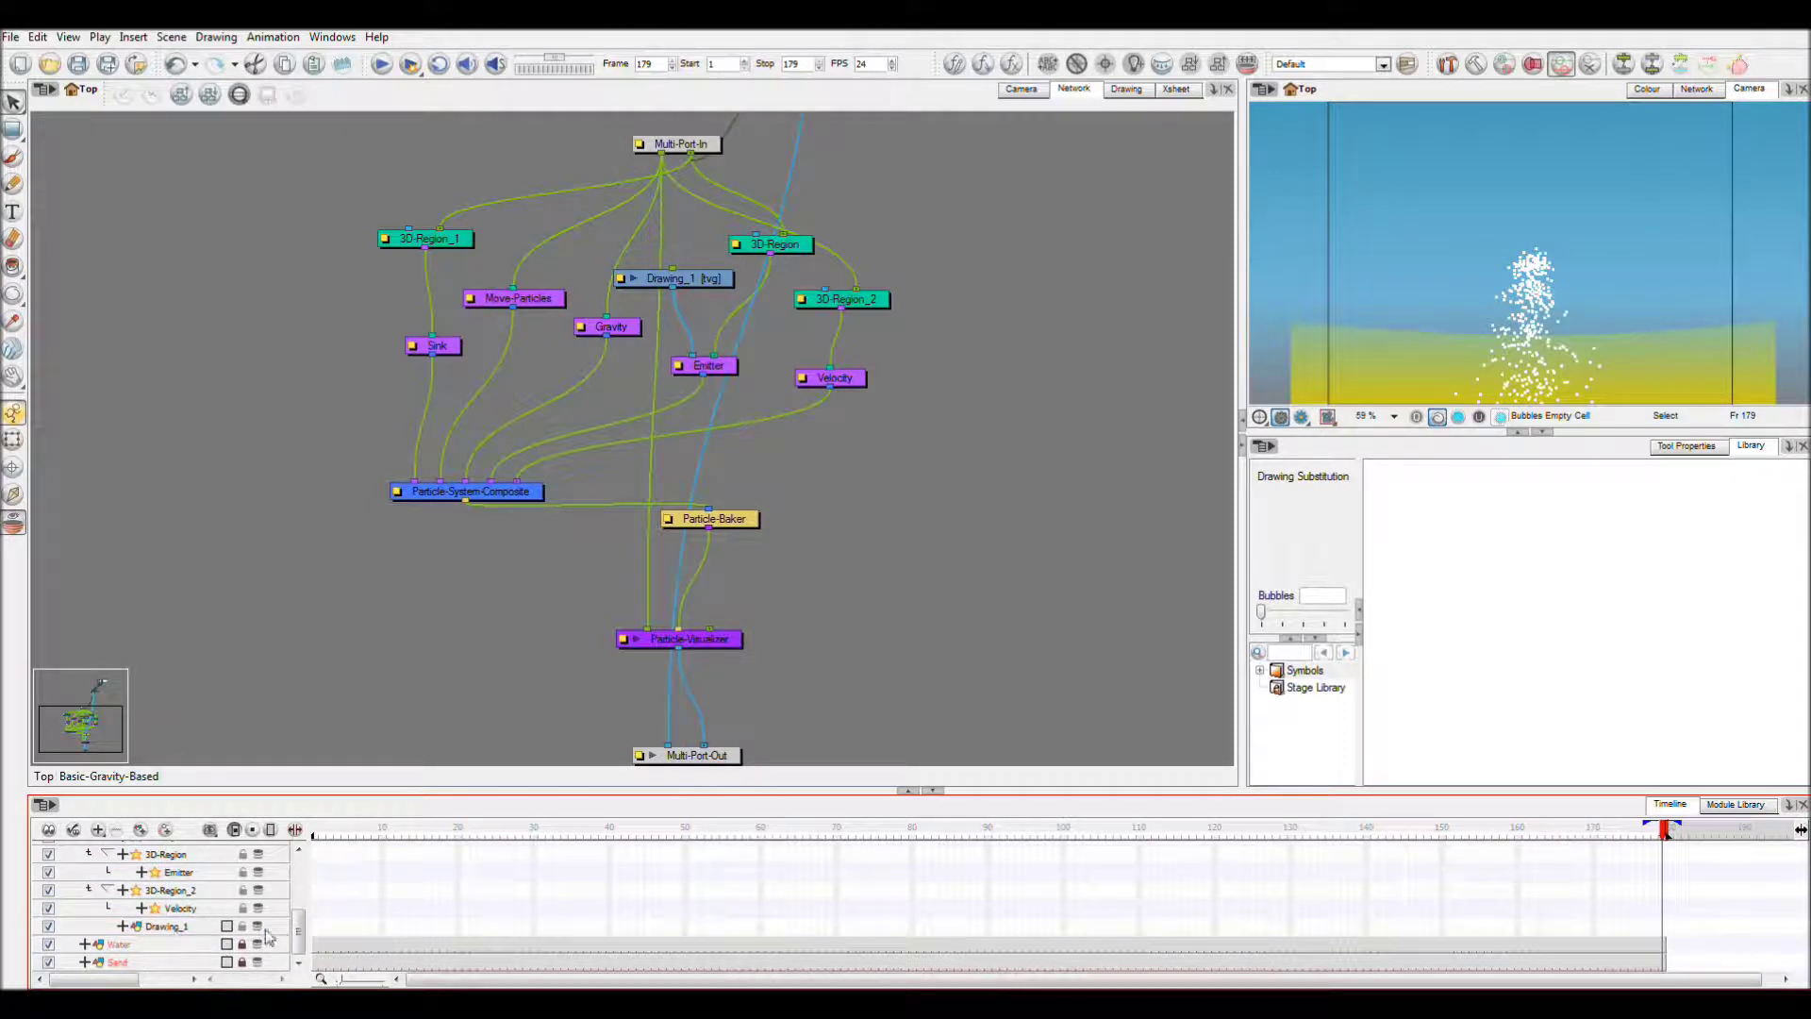
Move the group's Composite aside and bring the Bubbles module down next to Drawing_1 above the Emitter
left_click_drag(700, 454, 916, 422)
left_click_drag(932, 200, 882, 492)
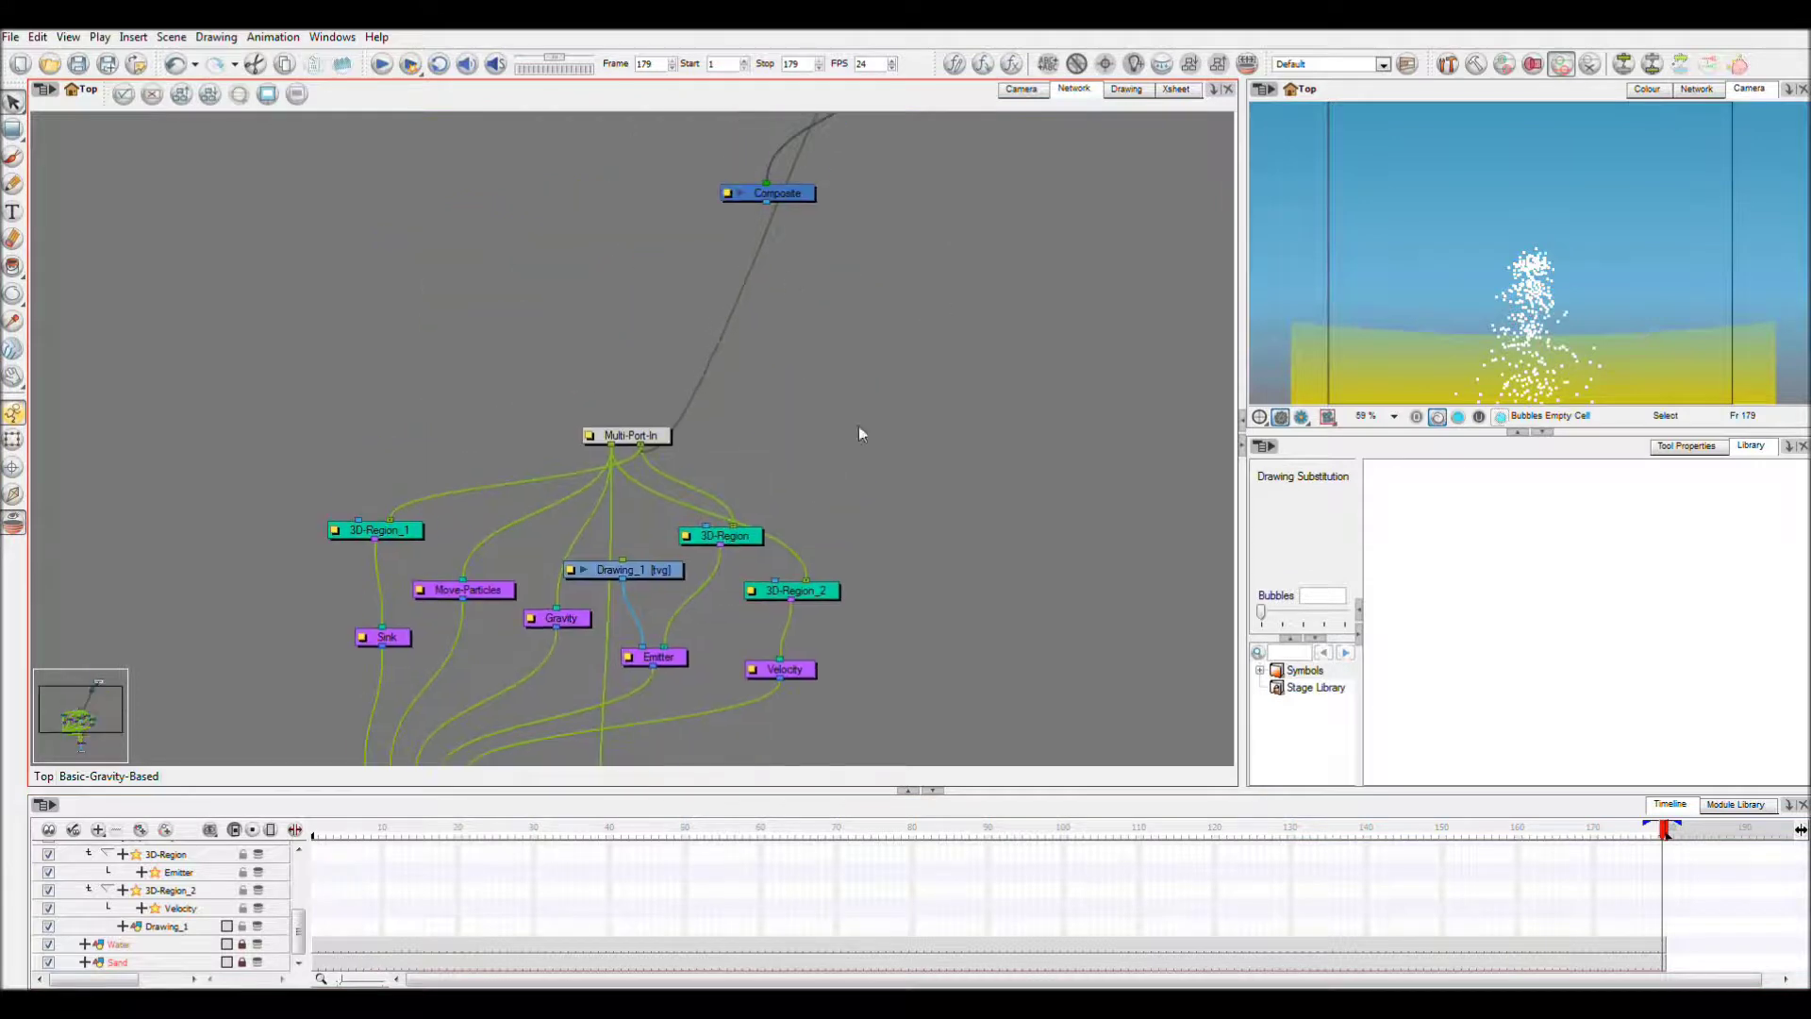
left_click_drag(834, 299, 1000, 755)
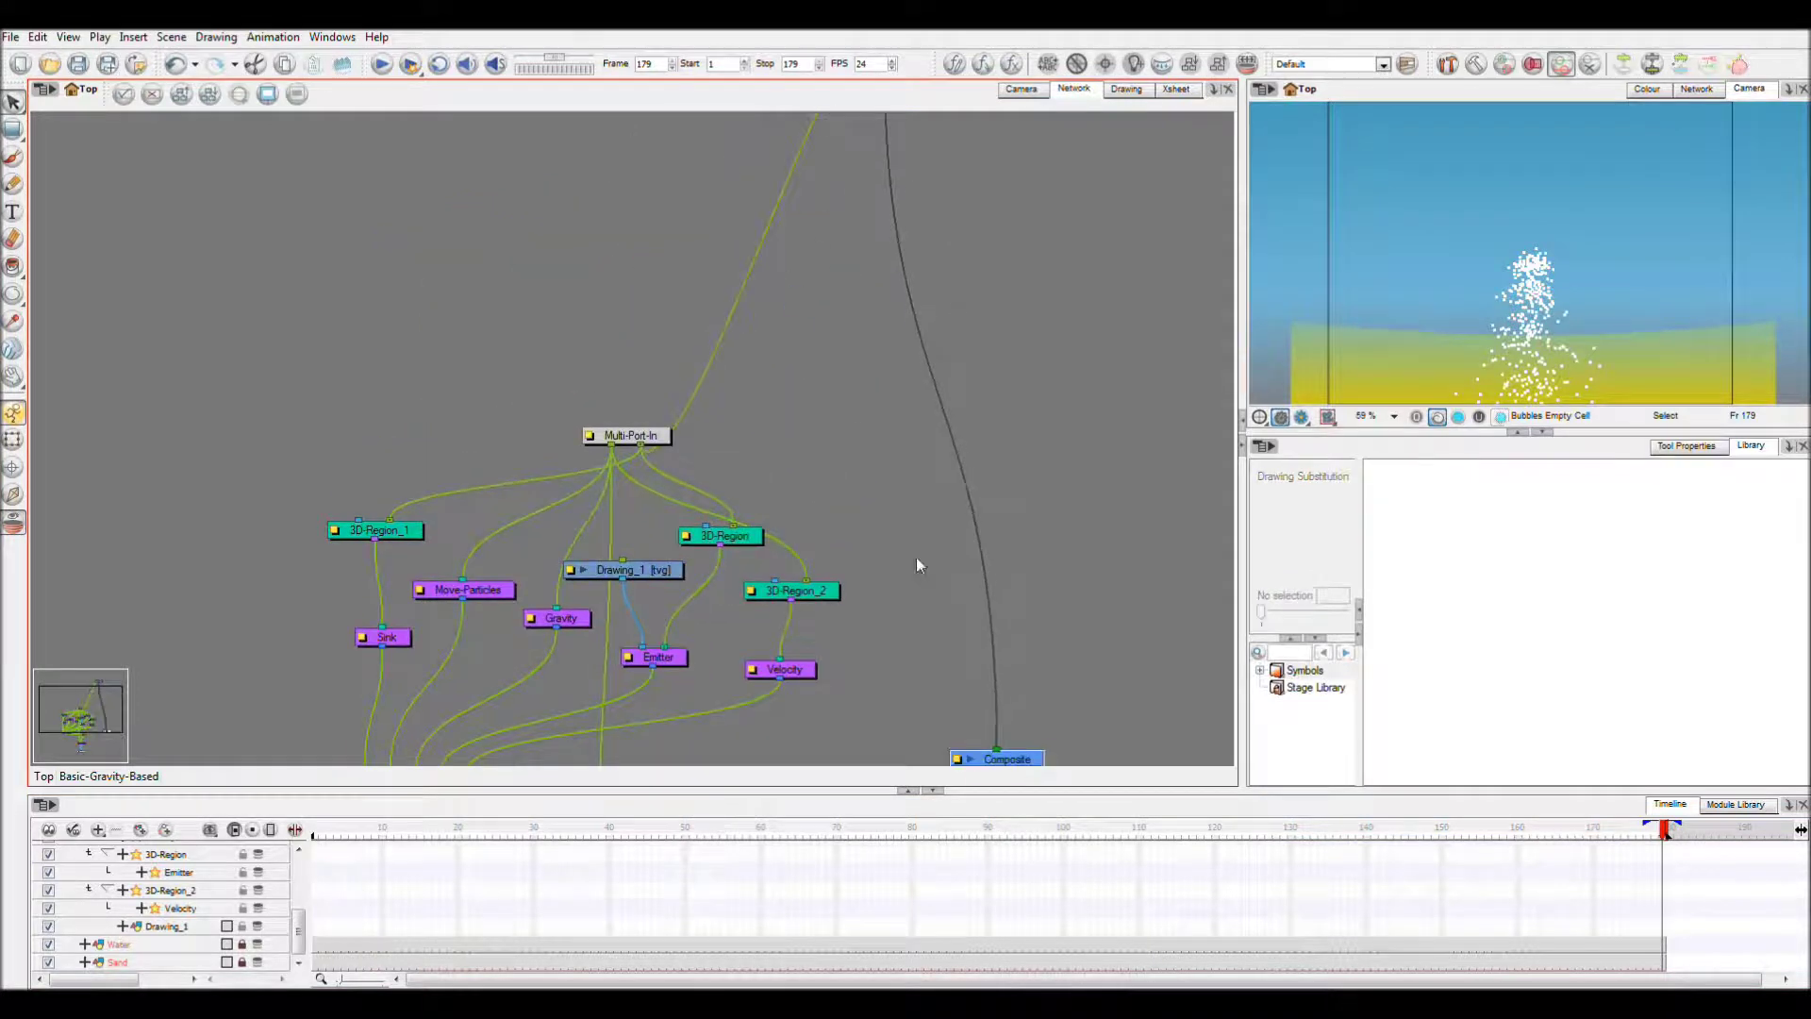
left_click_drag(934, 238, 862, 470)
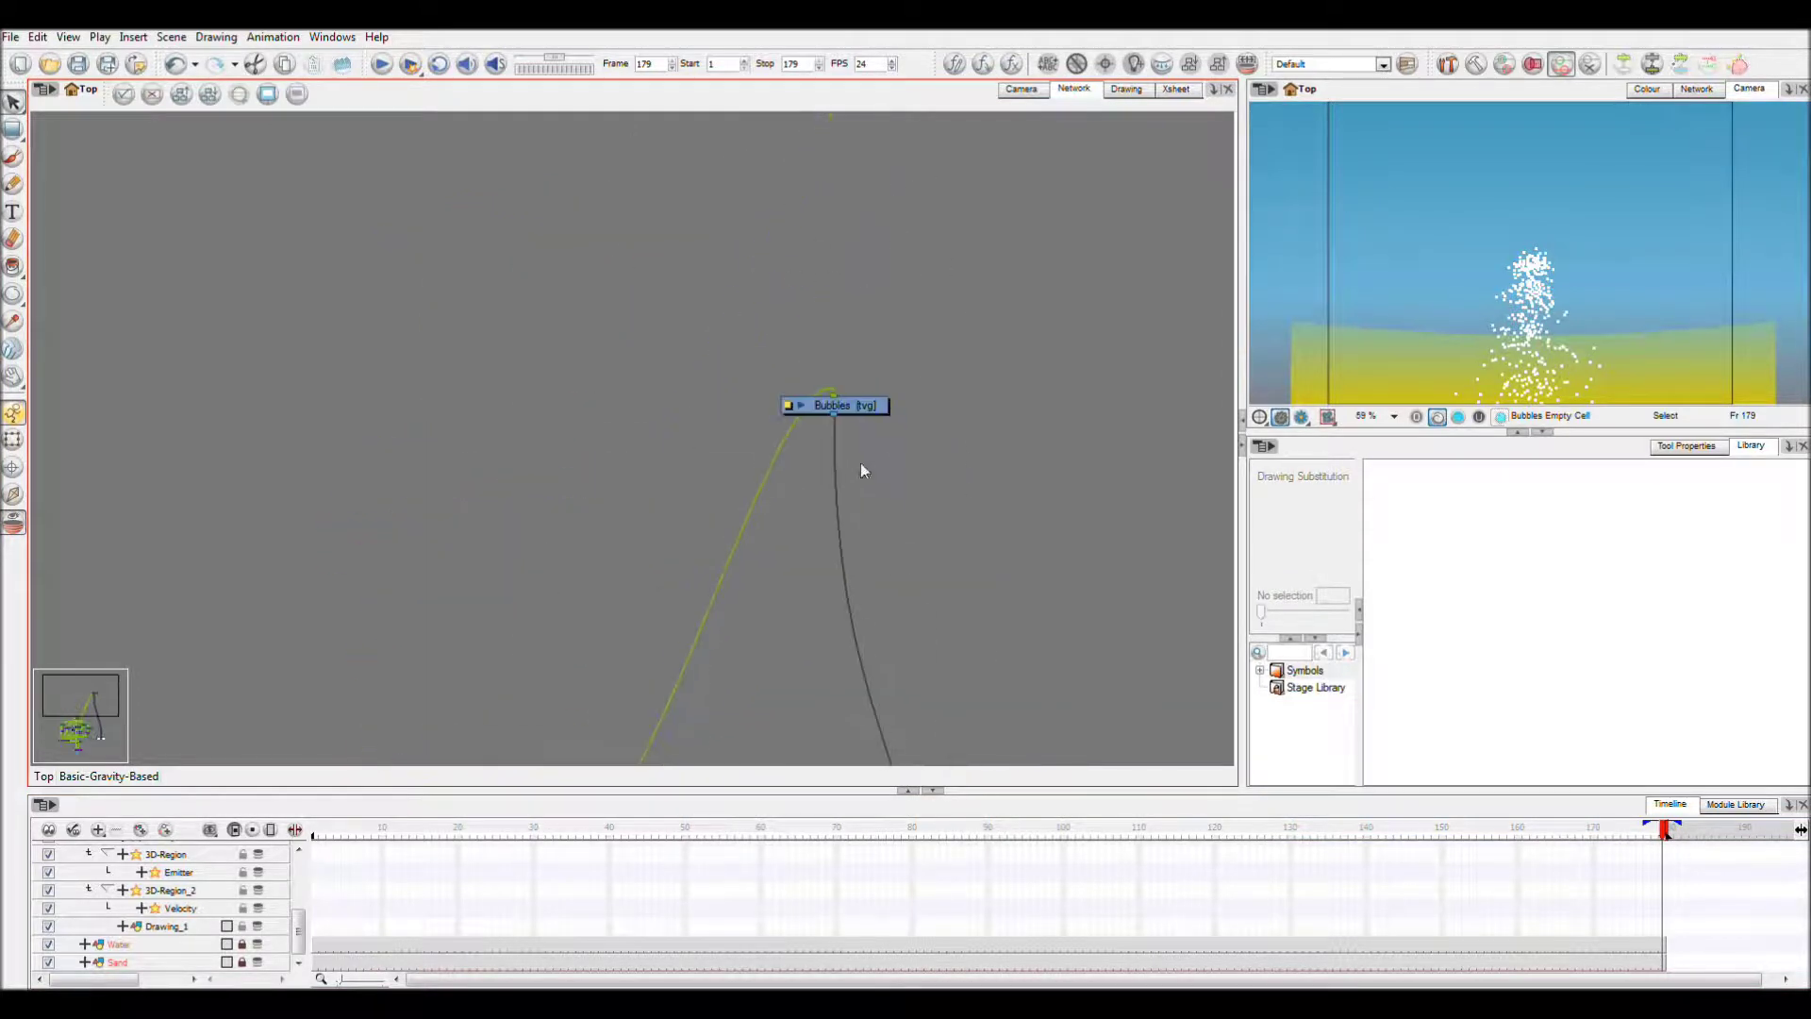
left_click_drag(864, 408, 670, 745)
left_click_drag(812, 651, 907, 125)
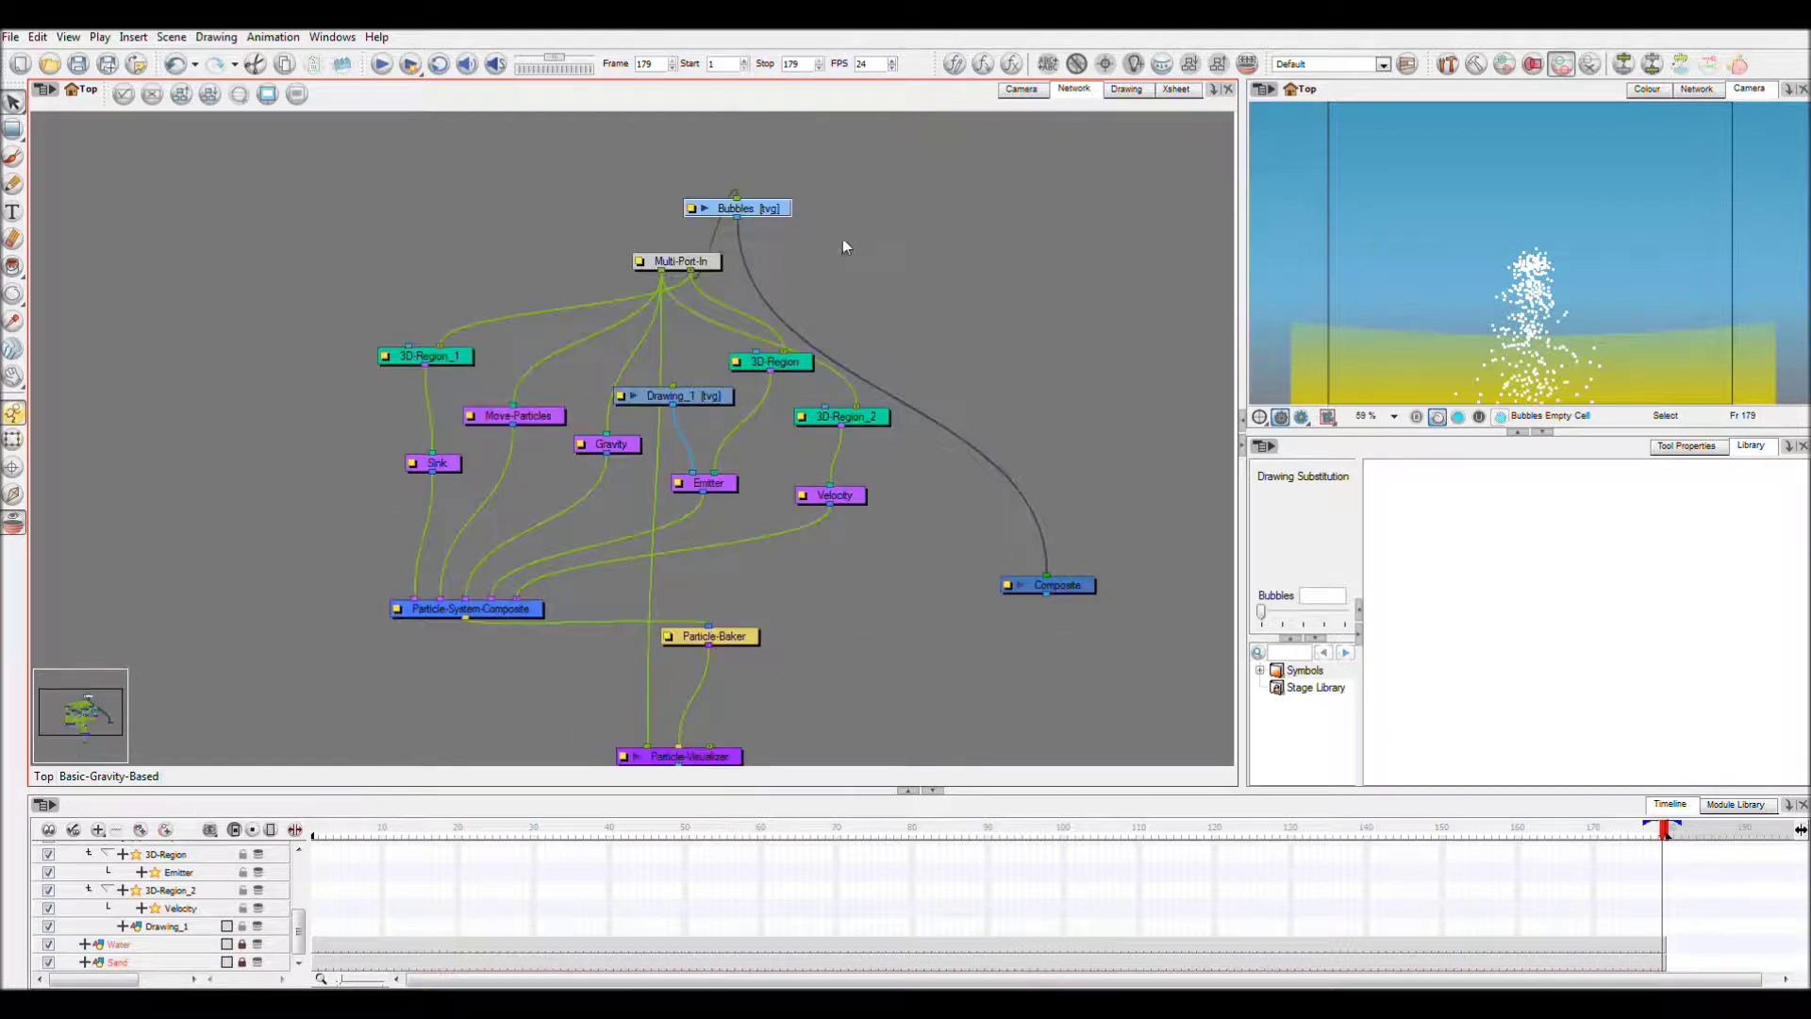
left_click_drag(790, 219, 740, 423)
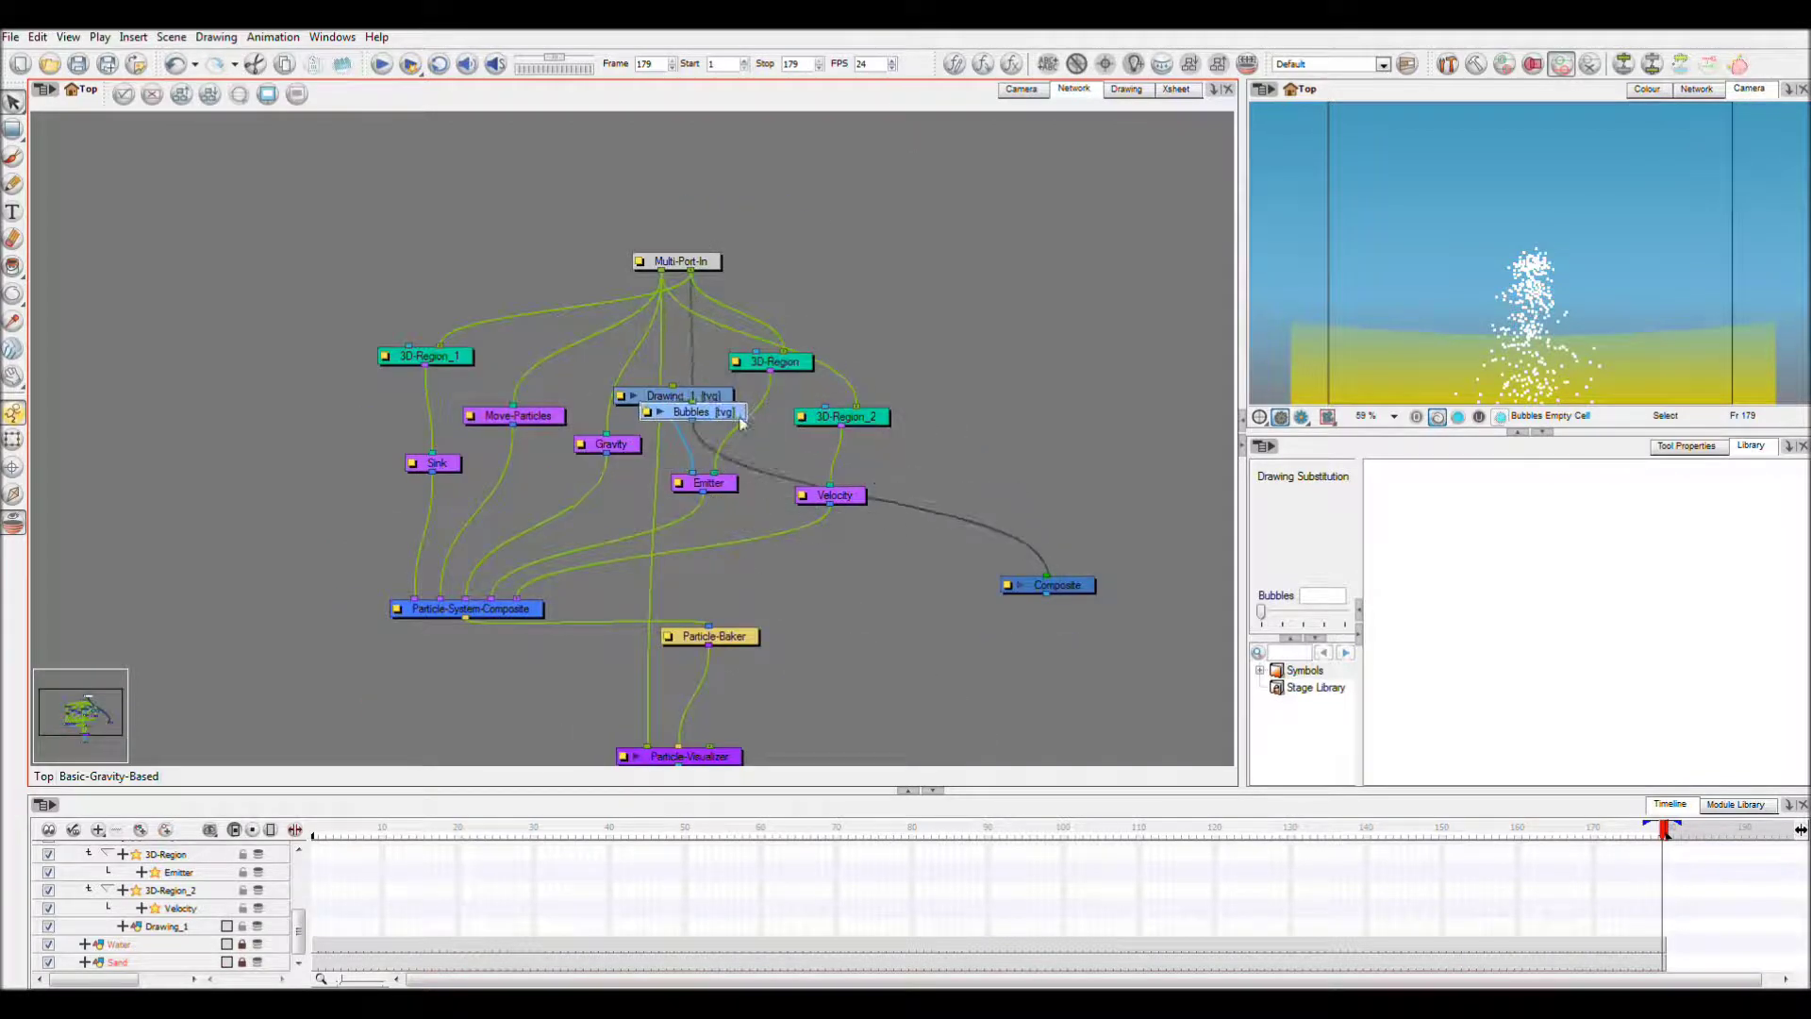
Disconnect the Bubbles module from the Multi-Port-In and the Composite, and delete that Composite
left_click_drag(693, 337, 946, 219)
left_click_drag(1022, 546, 1043, 541)
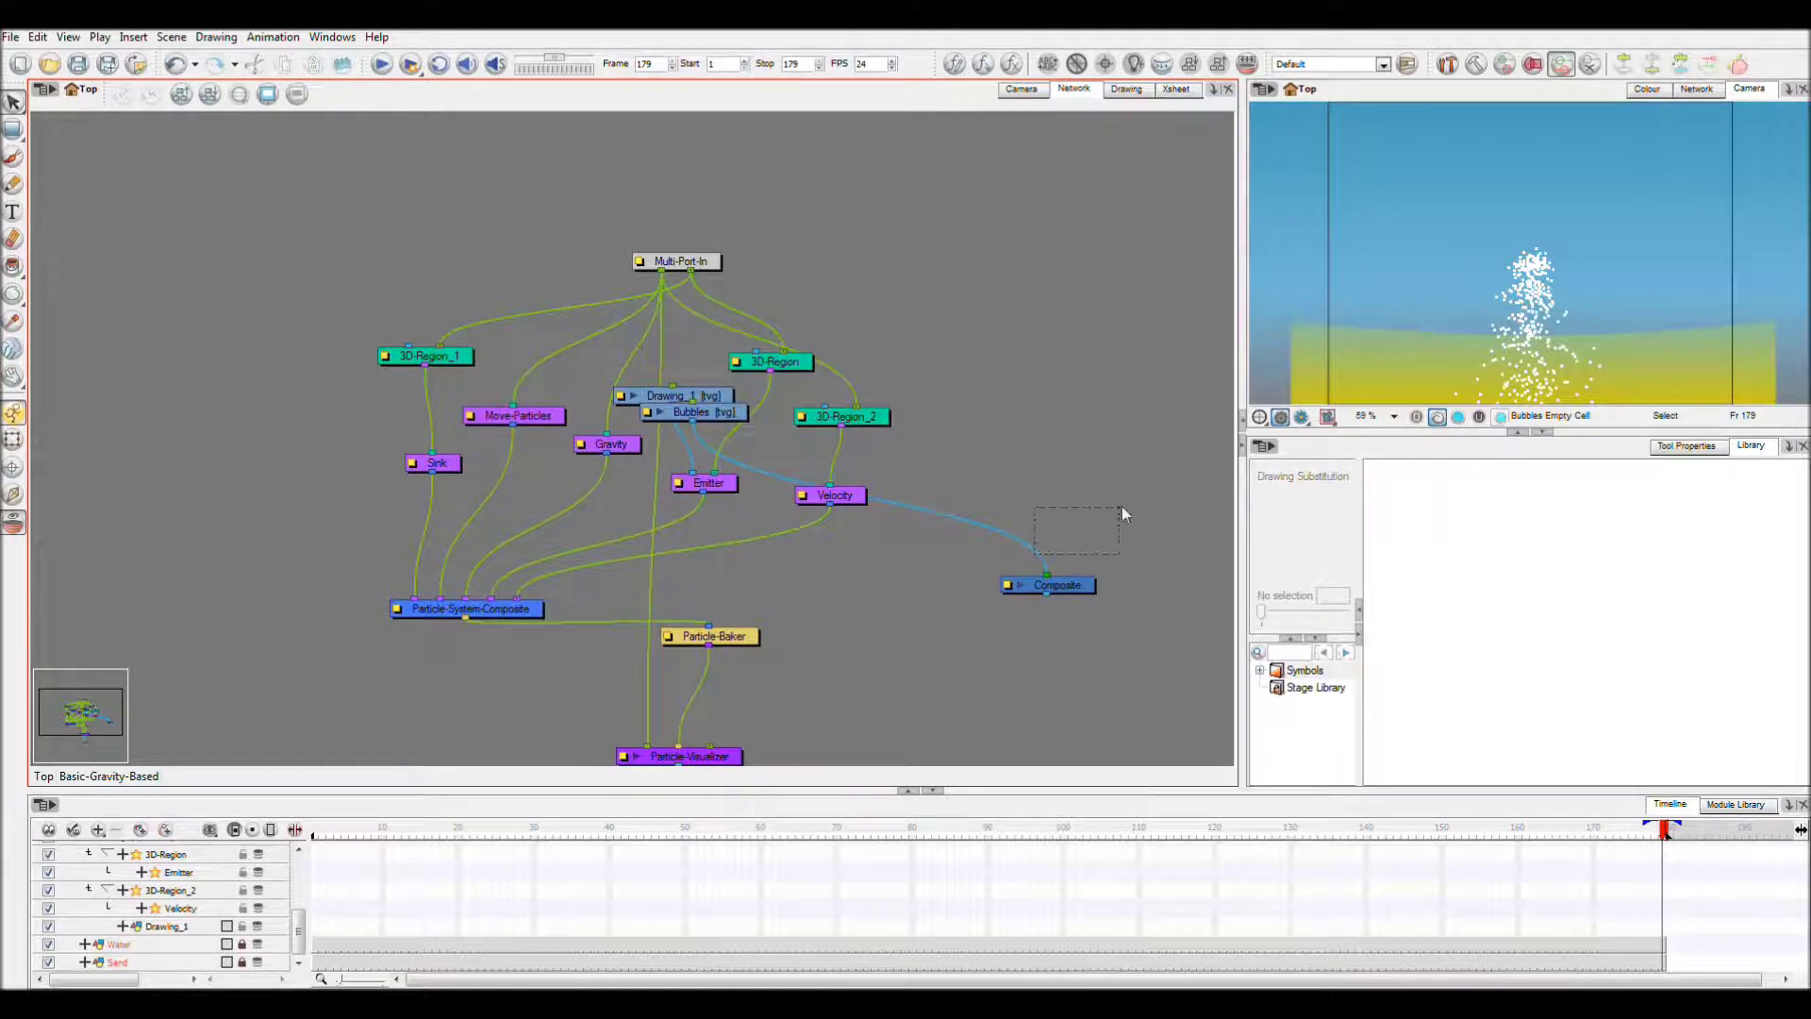
left_click(1019, 540)
left_click_drag(1019, 545, 1115, 462)
left_click_drag(1046, 574, 1067, 476)
left_click(1082, 594)
key("Delete")
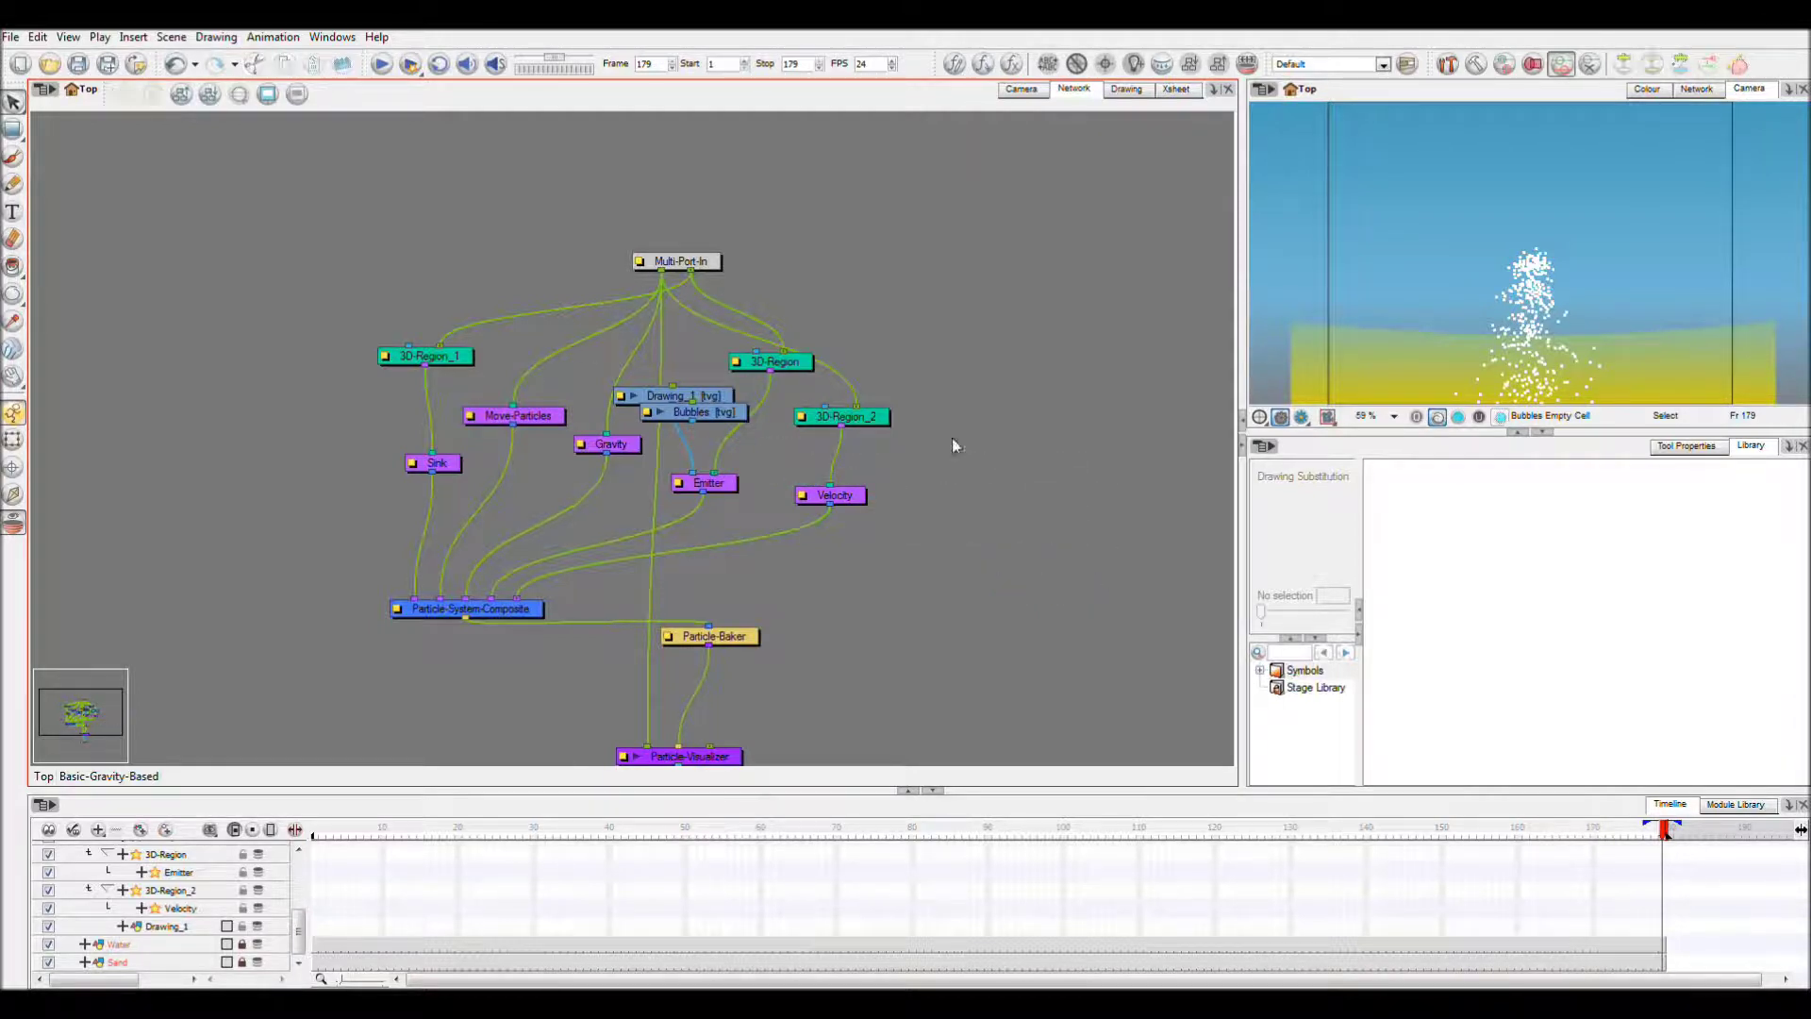
Delete Drawing_1 with its drawing files, connect Bubbles to the Emitter in its place and preview the playback
left_click(657, 400)
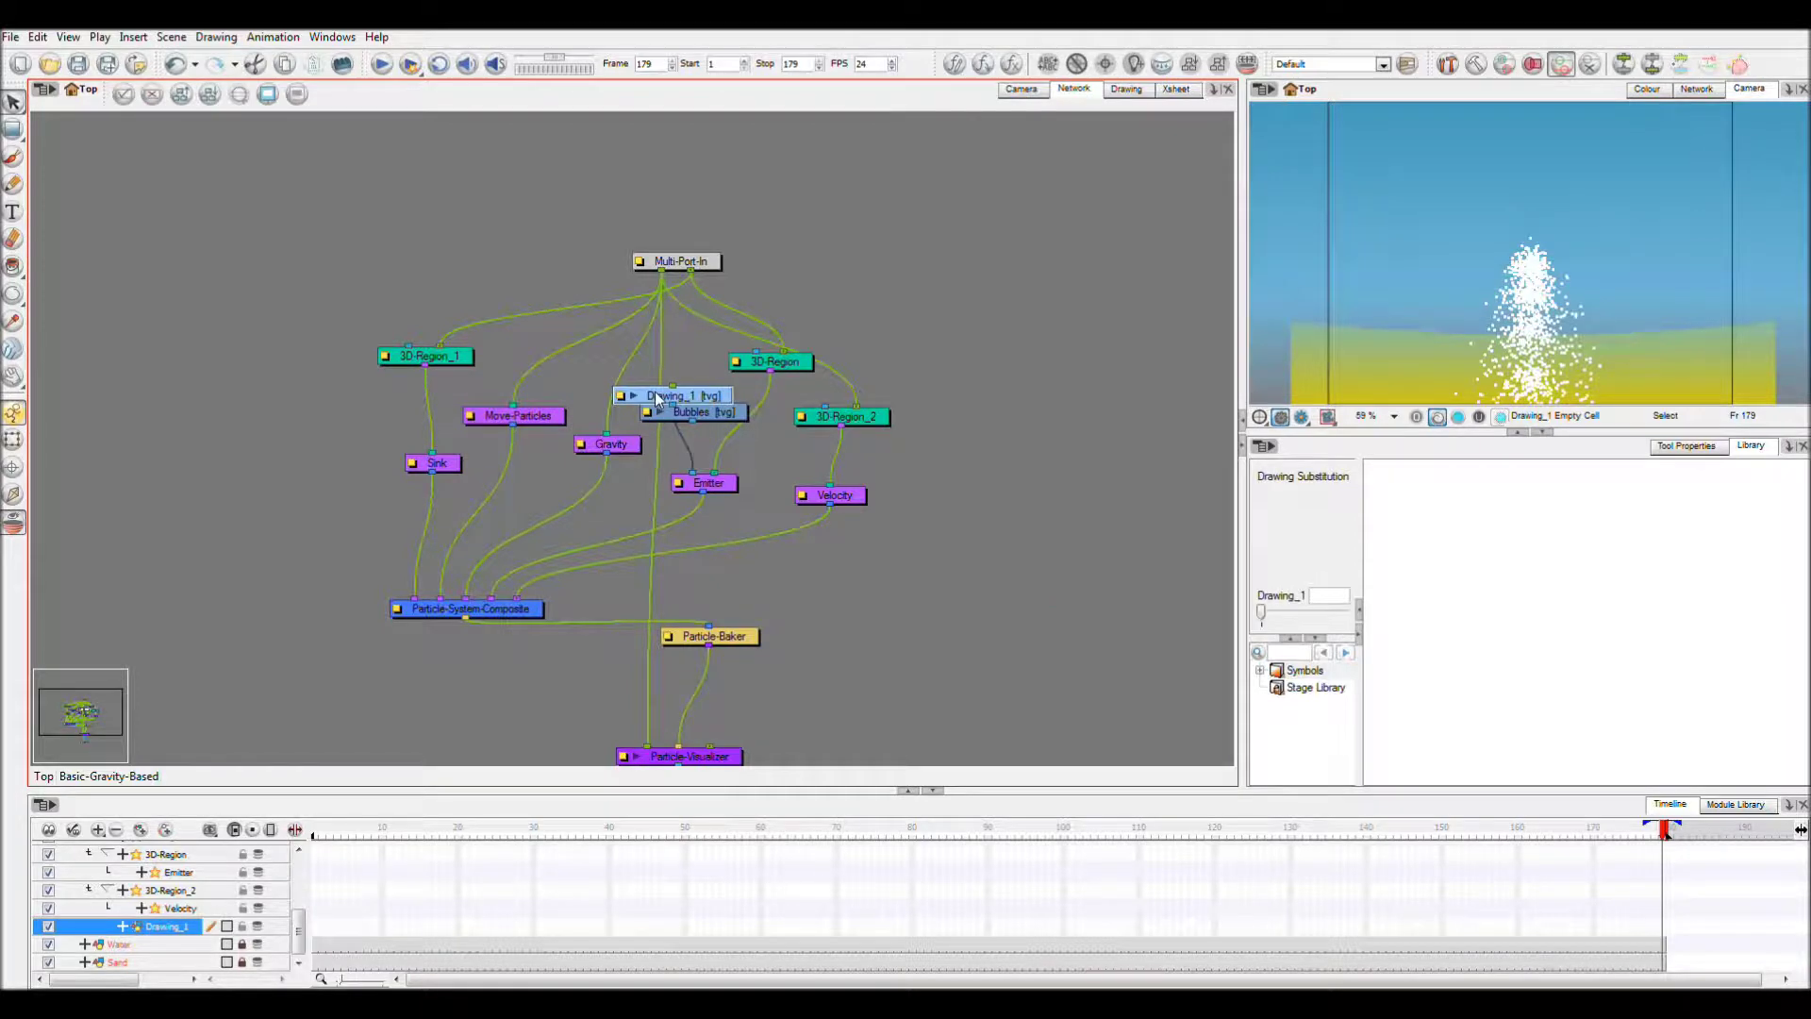
key("Delete")
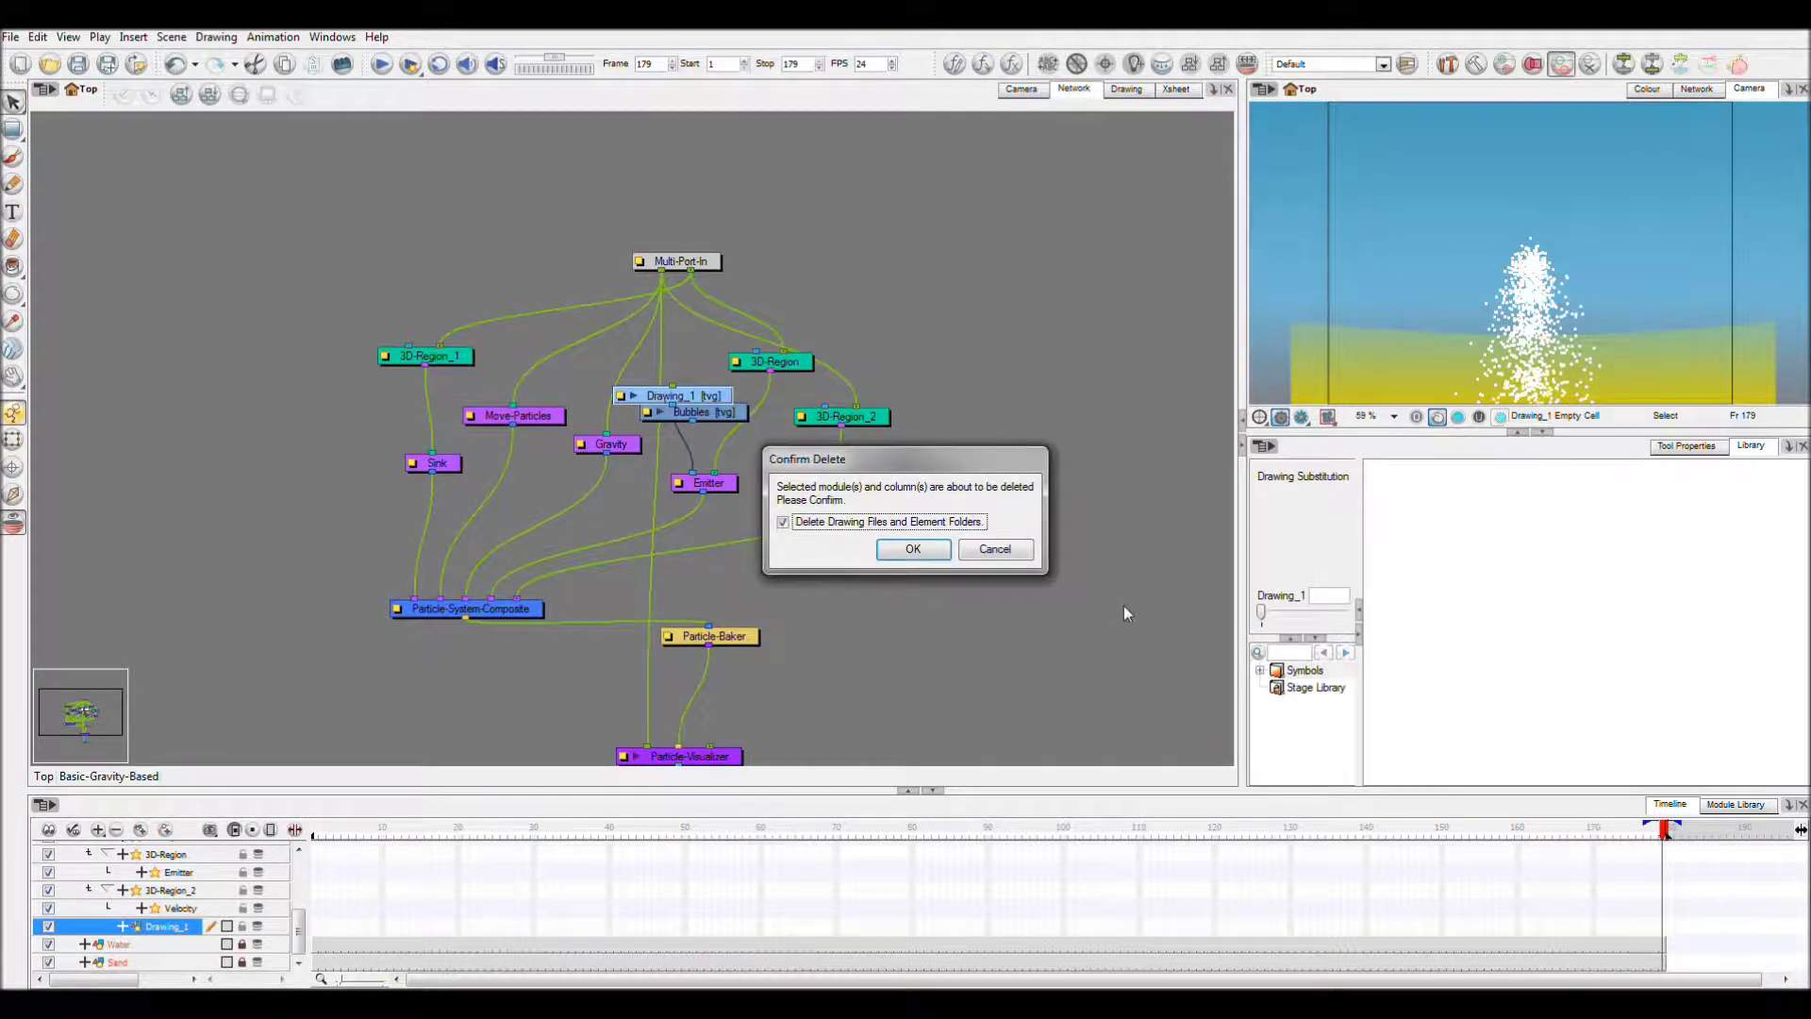
left_click(938, 551)
left_click_drag(694, 419, 697, 379)
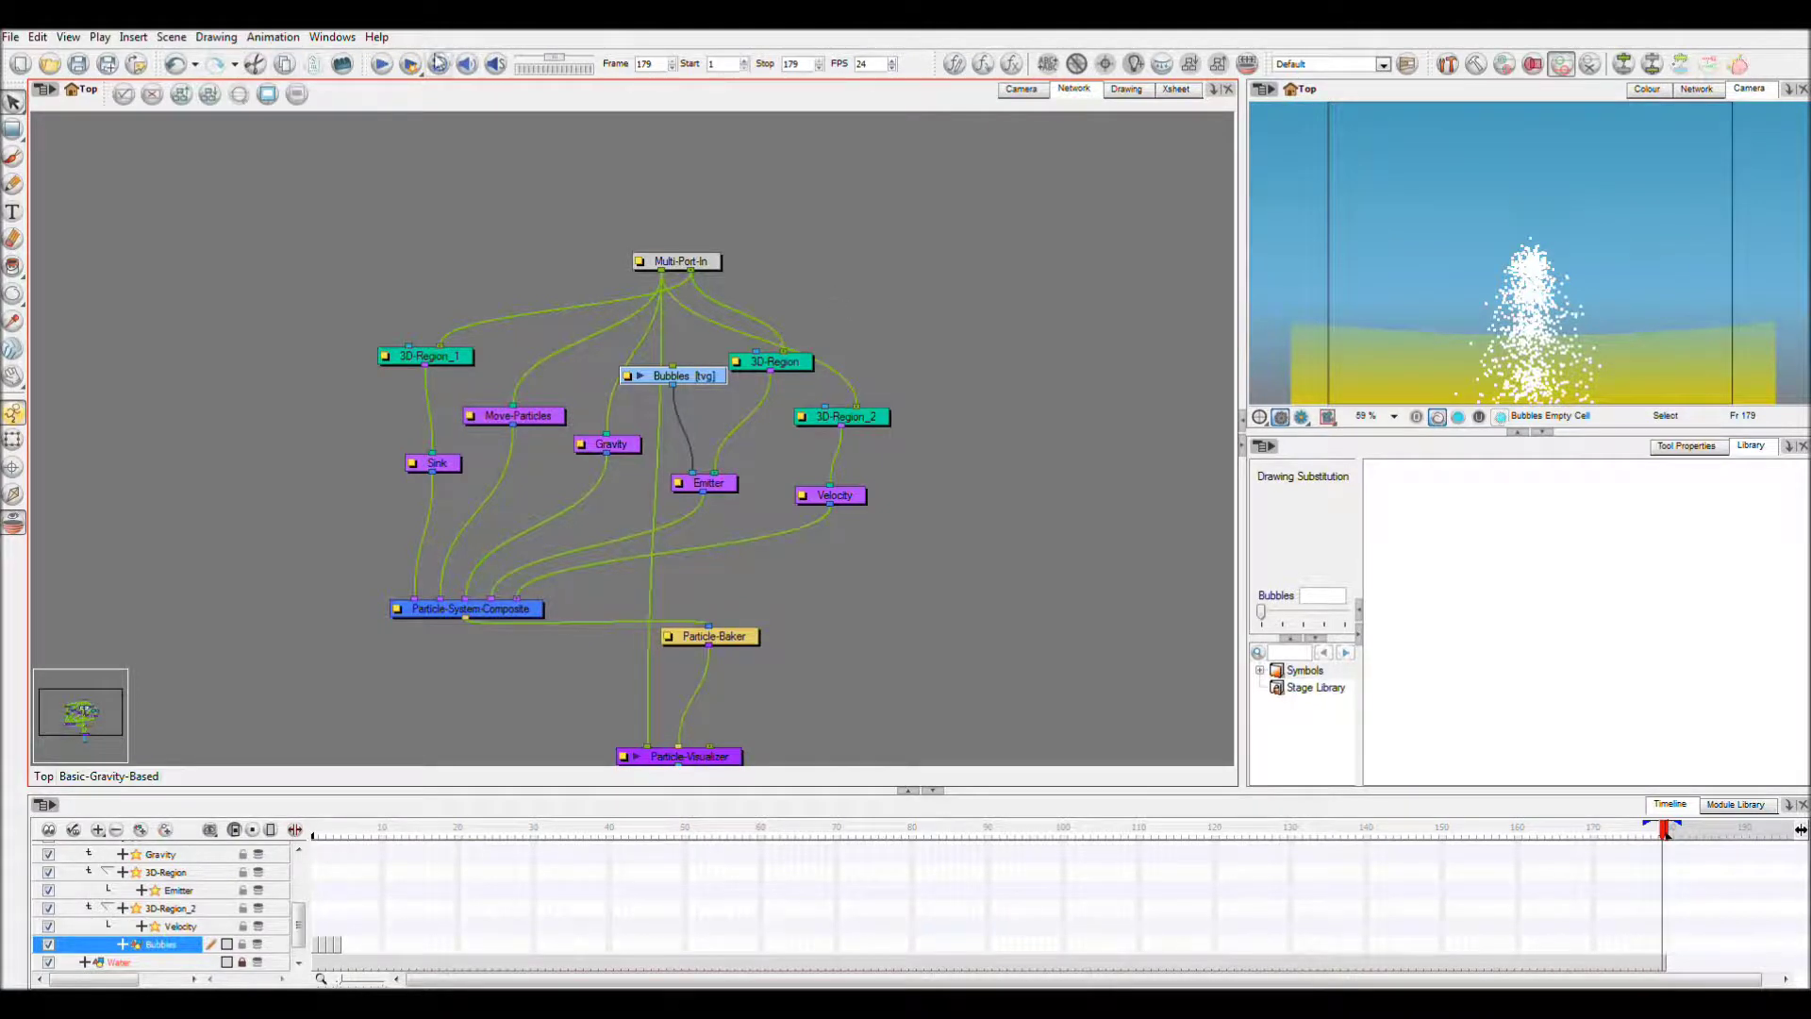
left_click(381, 64)
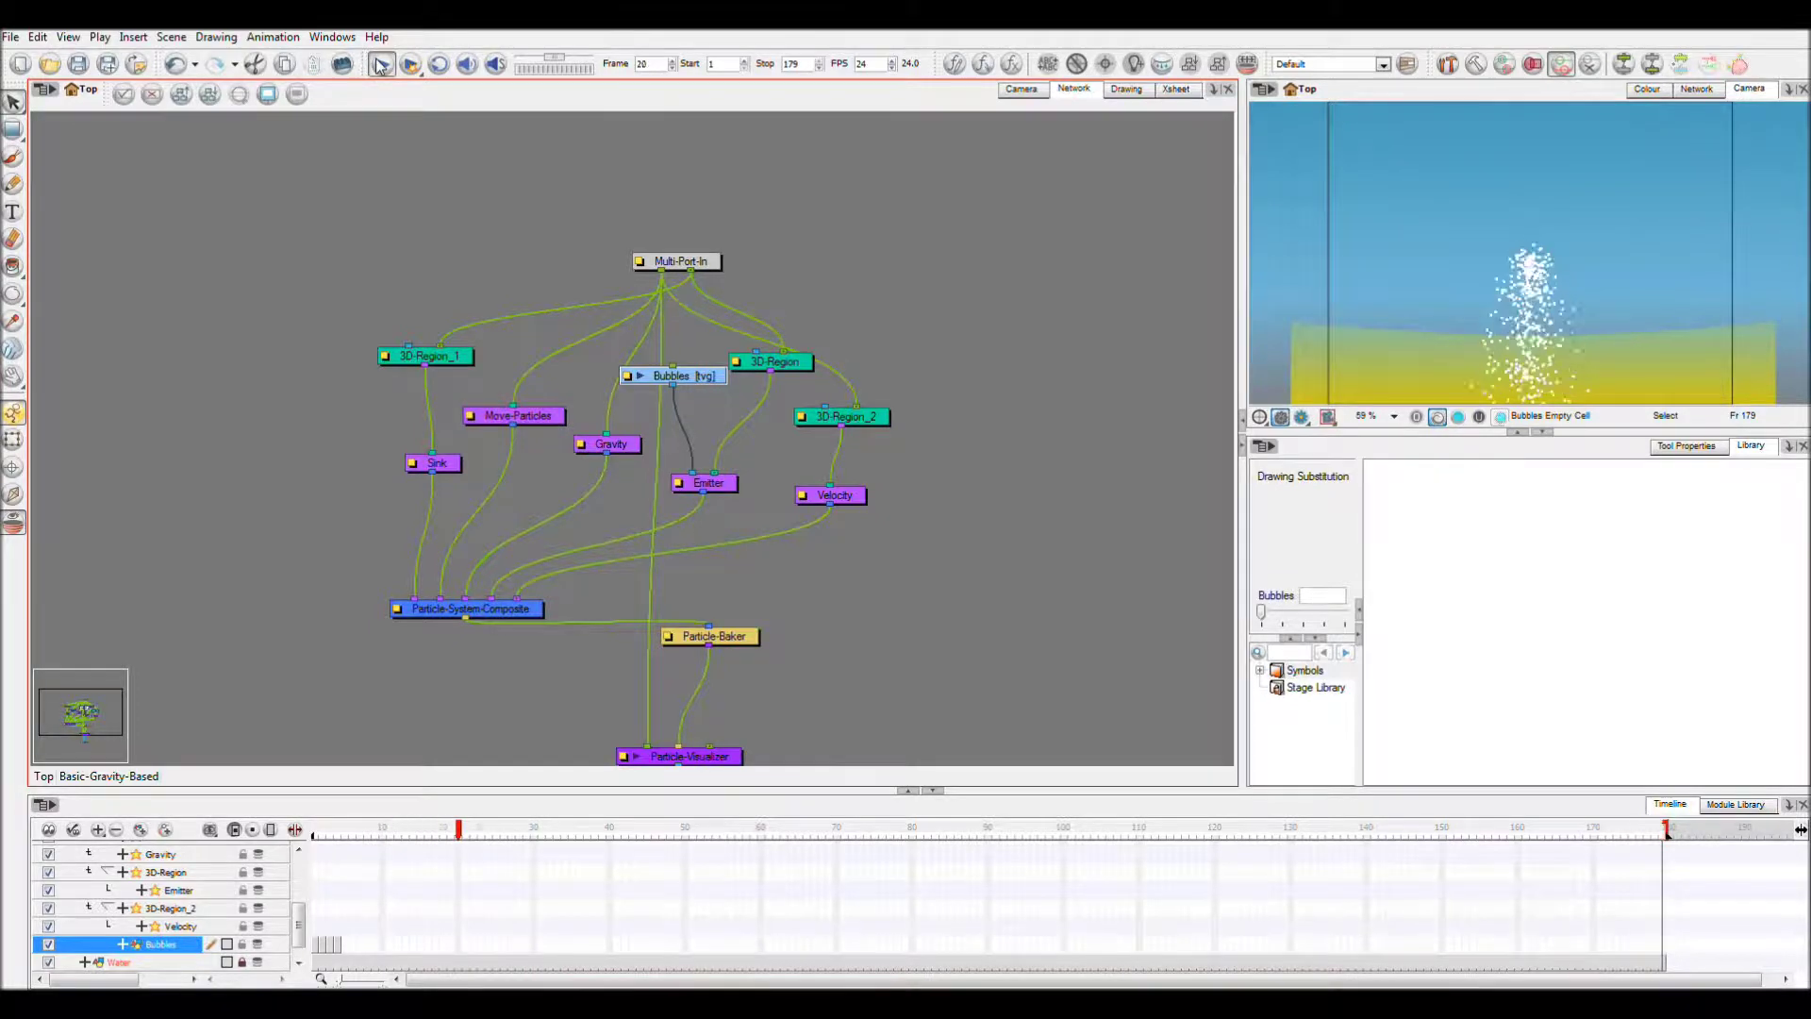
left_click(381, 65)
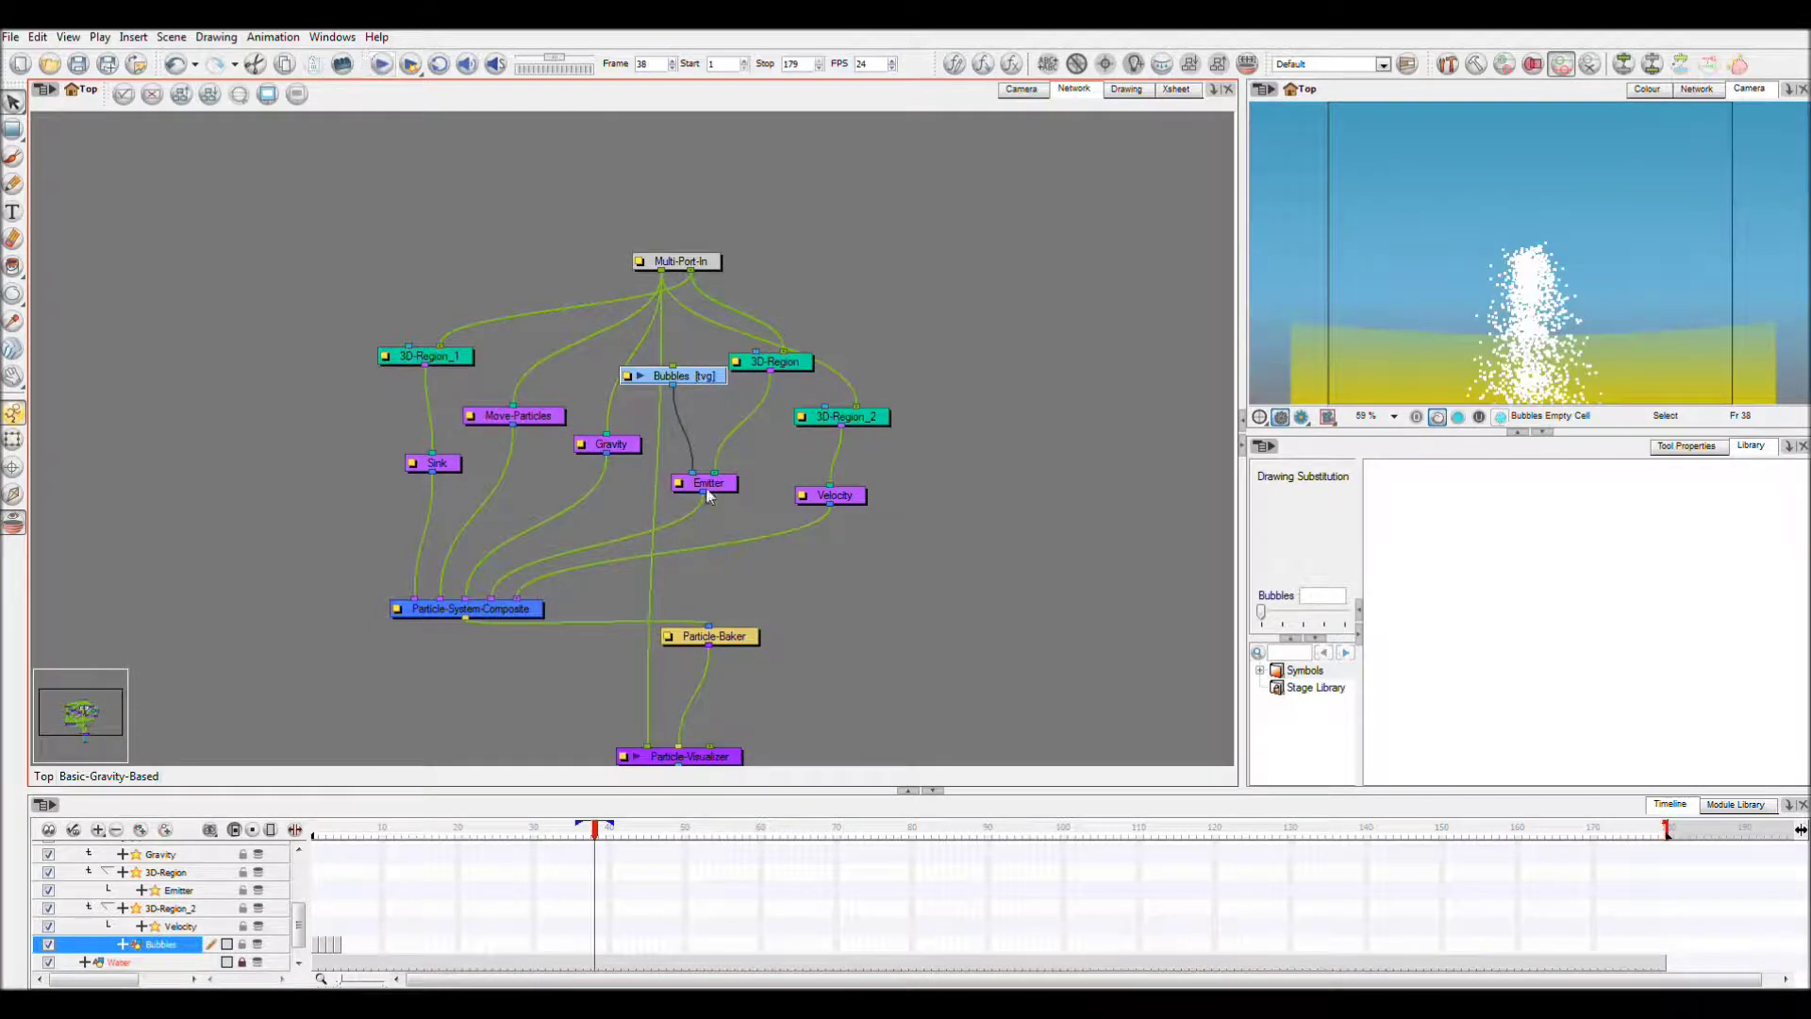
Set the Emitter's Number of Particles to 10 and play the scene
double_click(673, 482)
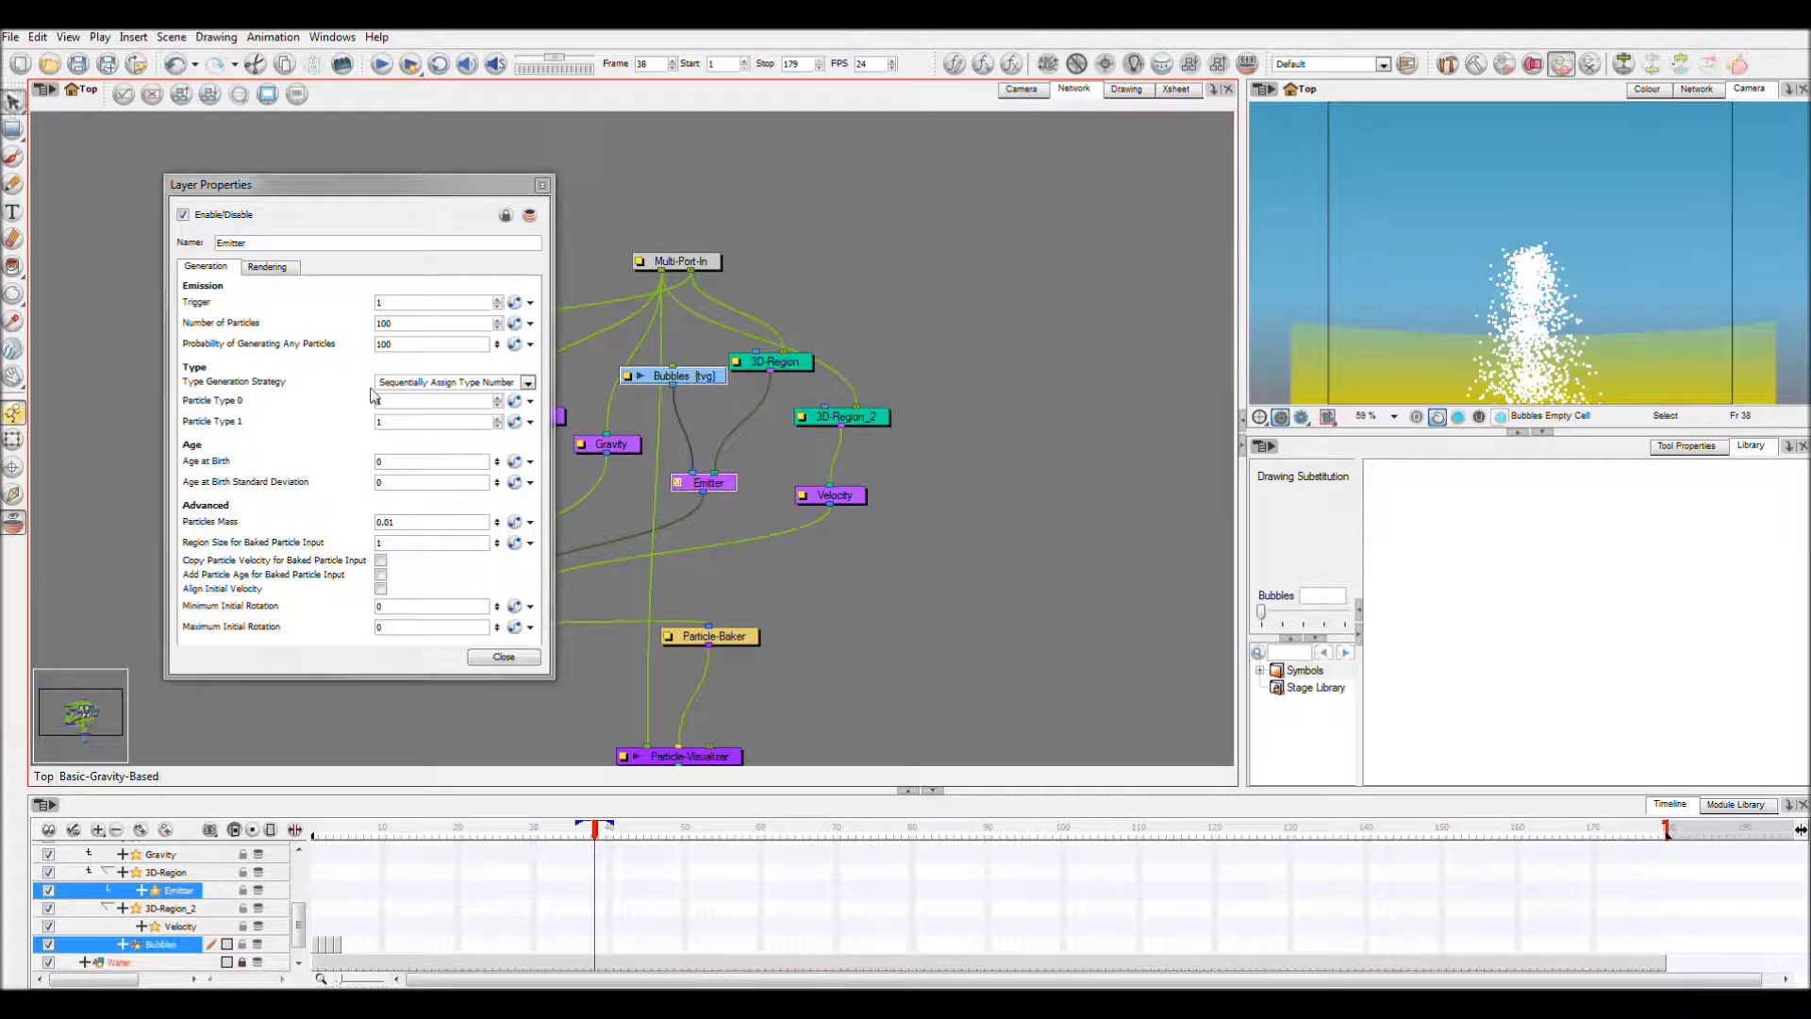
left_click(410, 323)
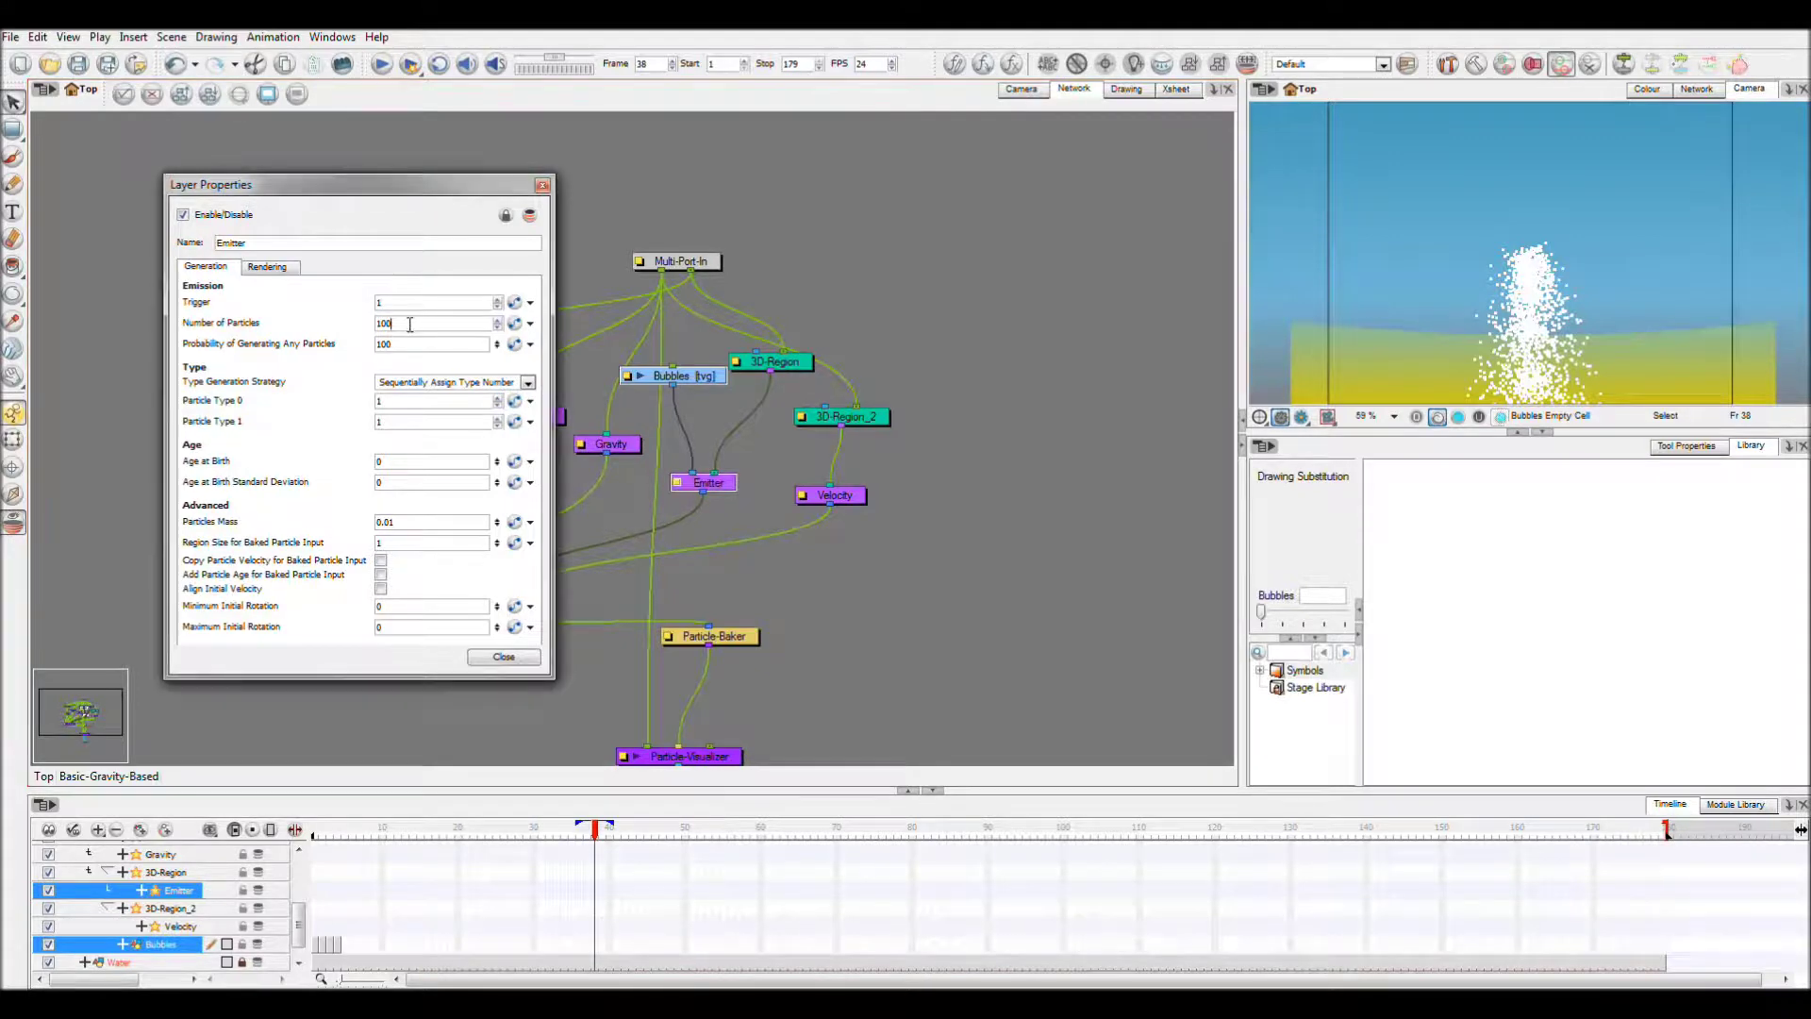
left_click_drag(410, 324, 376, 325)
type("10")
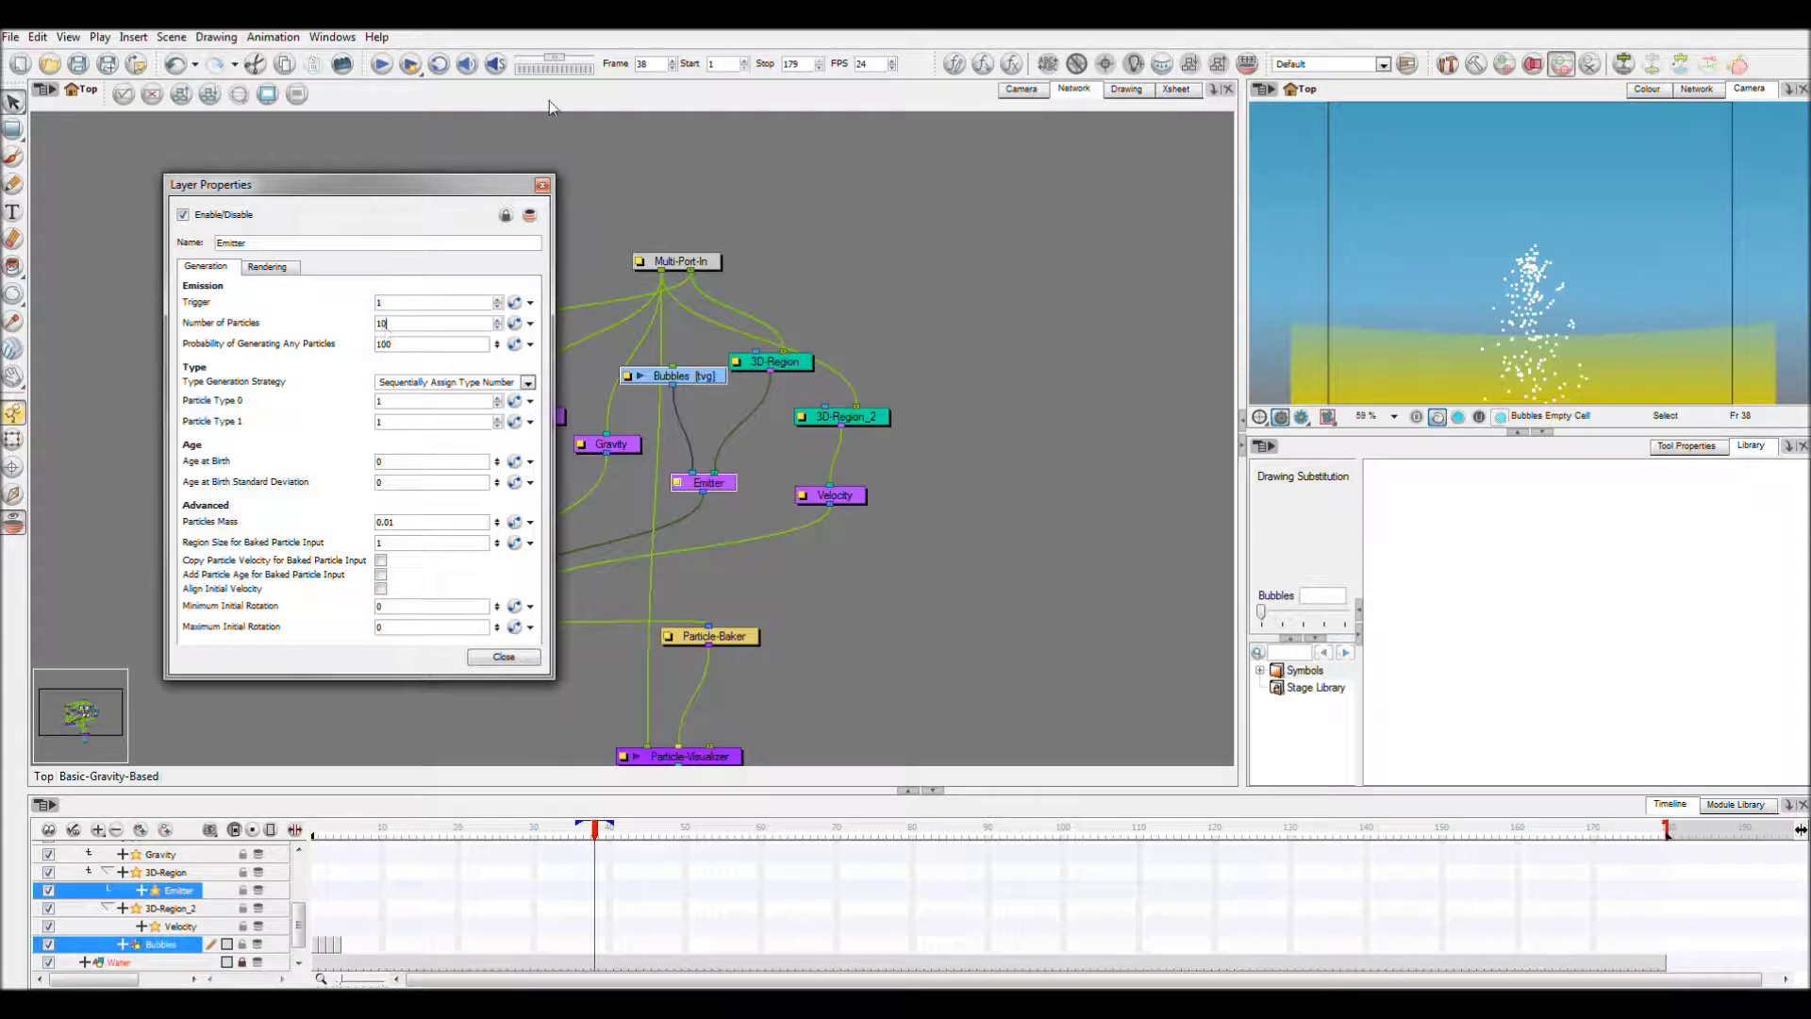
left_click(383, 66)
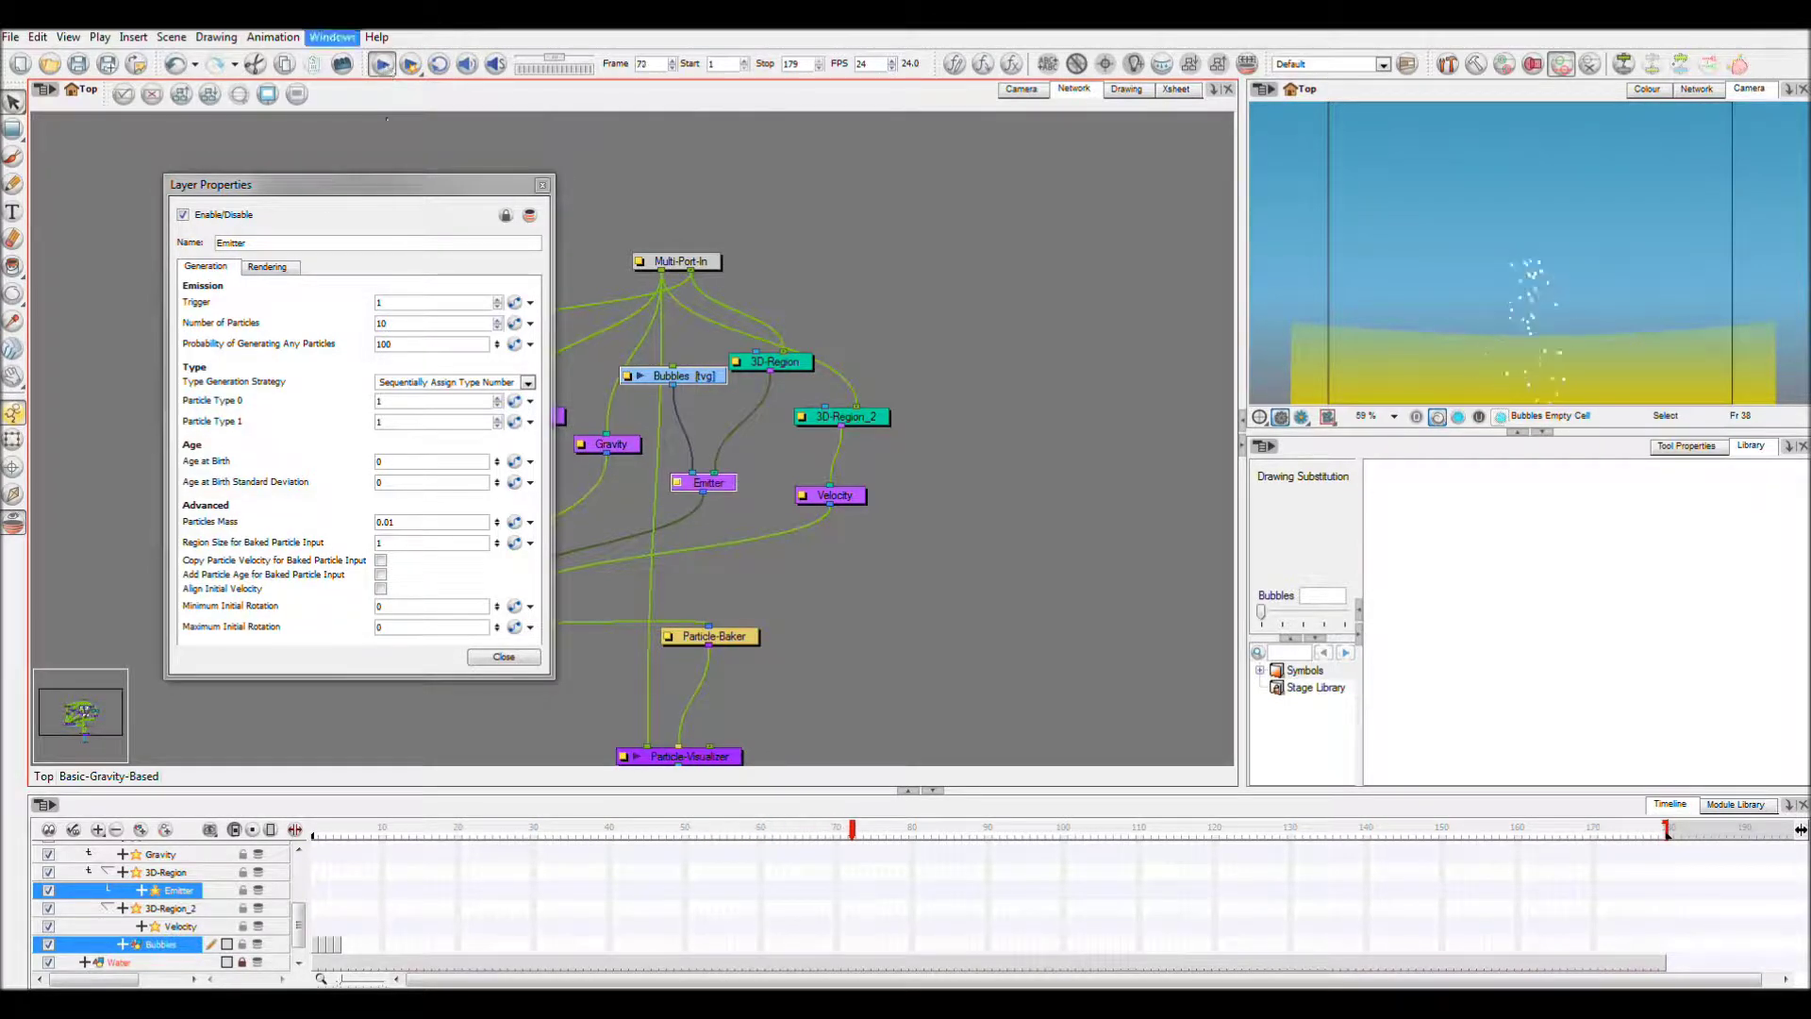
Set the Emitter's Probability of Generating Any Particles to 10 and play the scene from frame 1
double_click(404, 341)
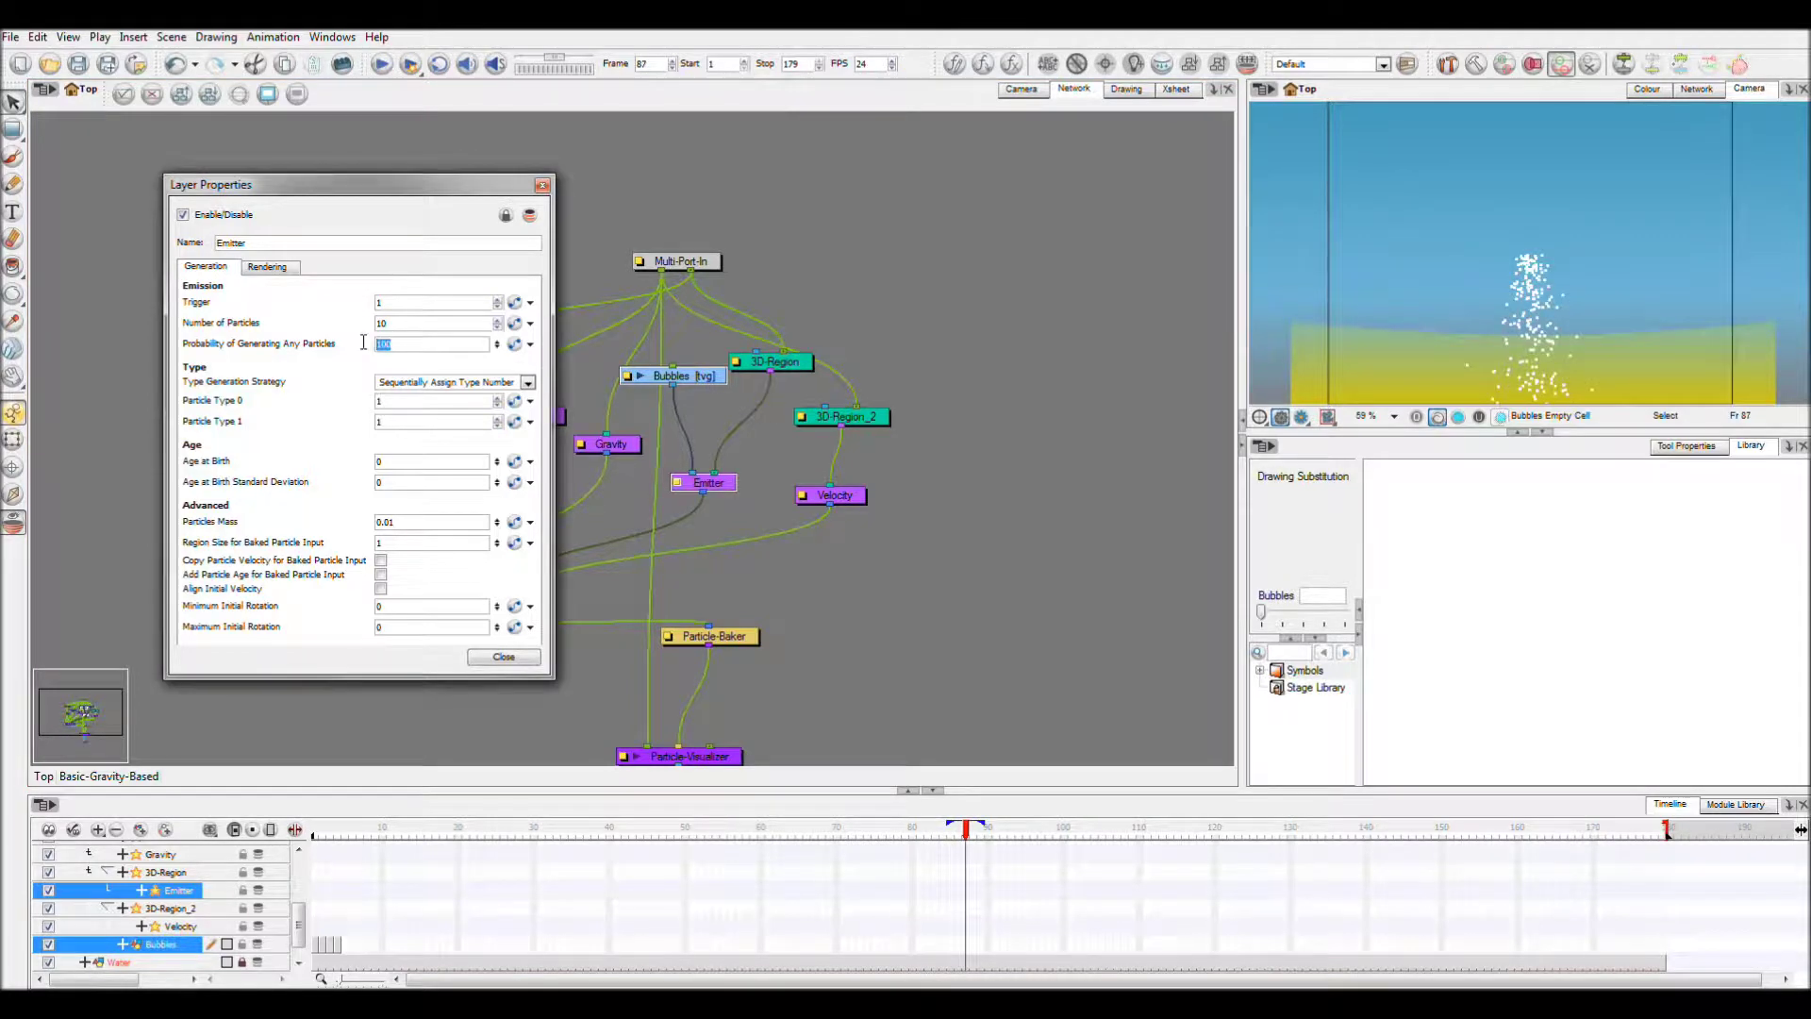
type("10")
left_click(384, 66)
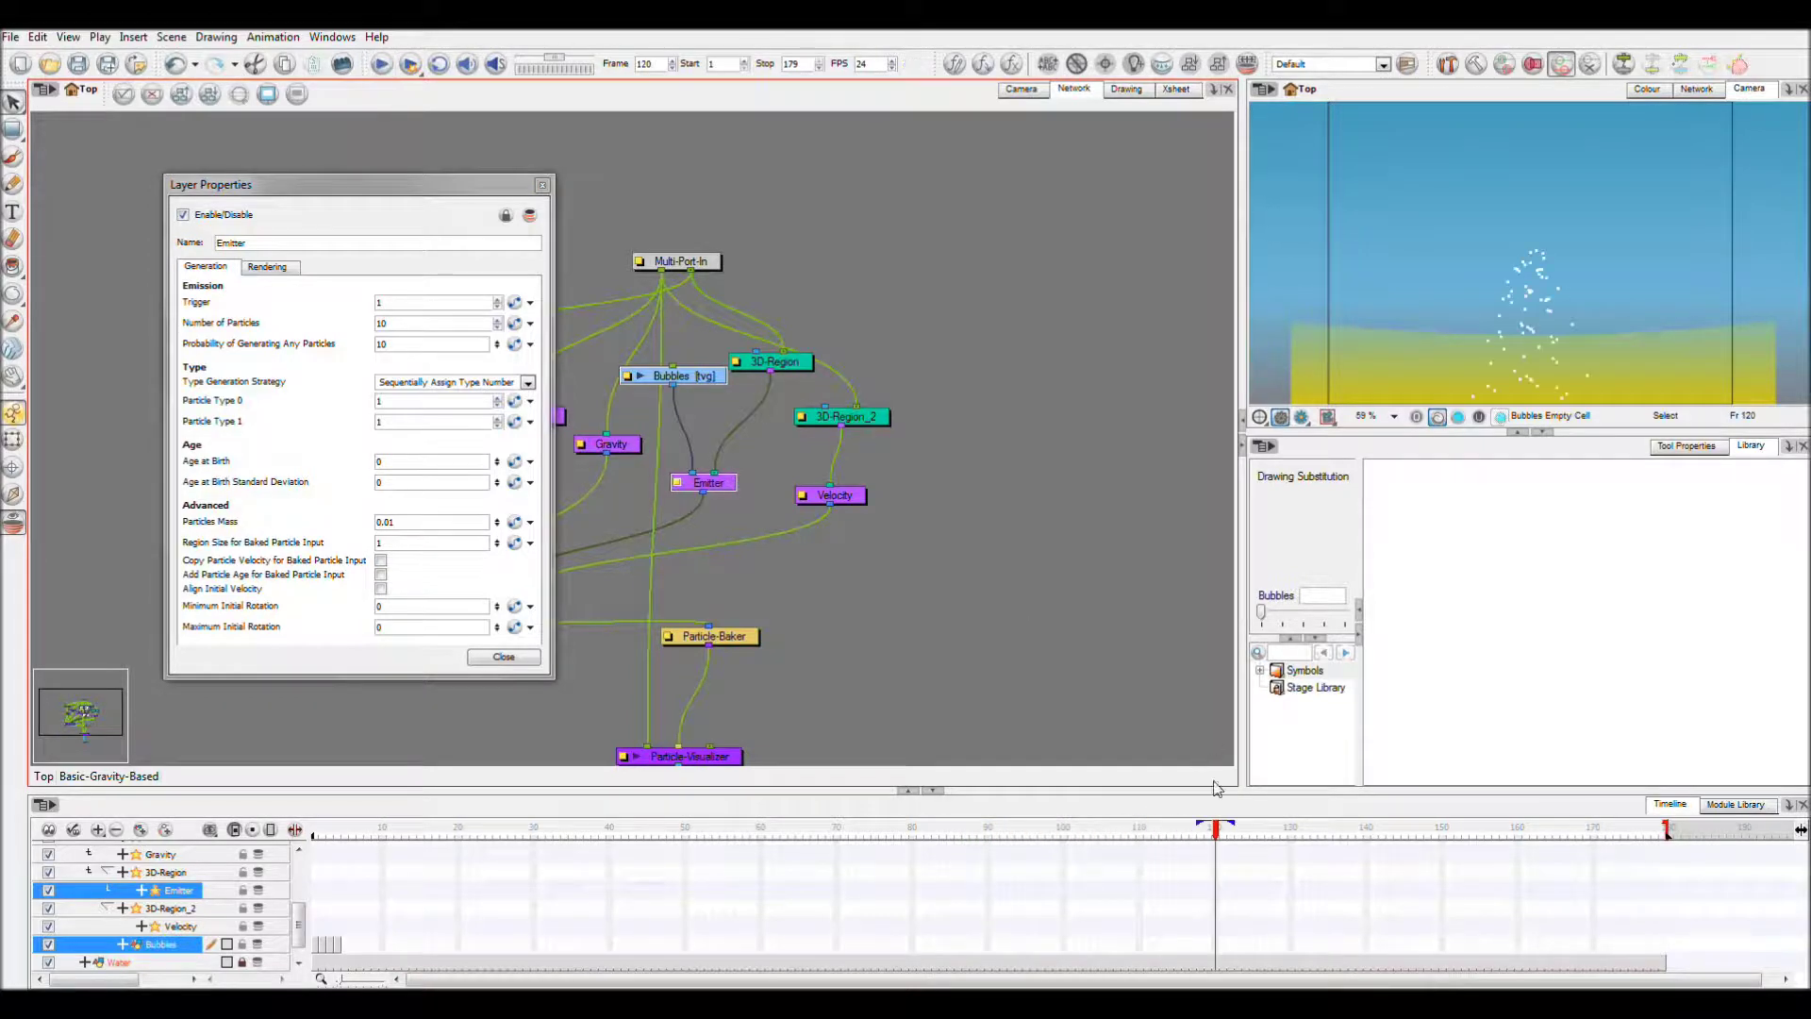
left_click_drag(1223, 837, 316, 830)
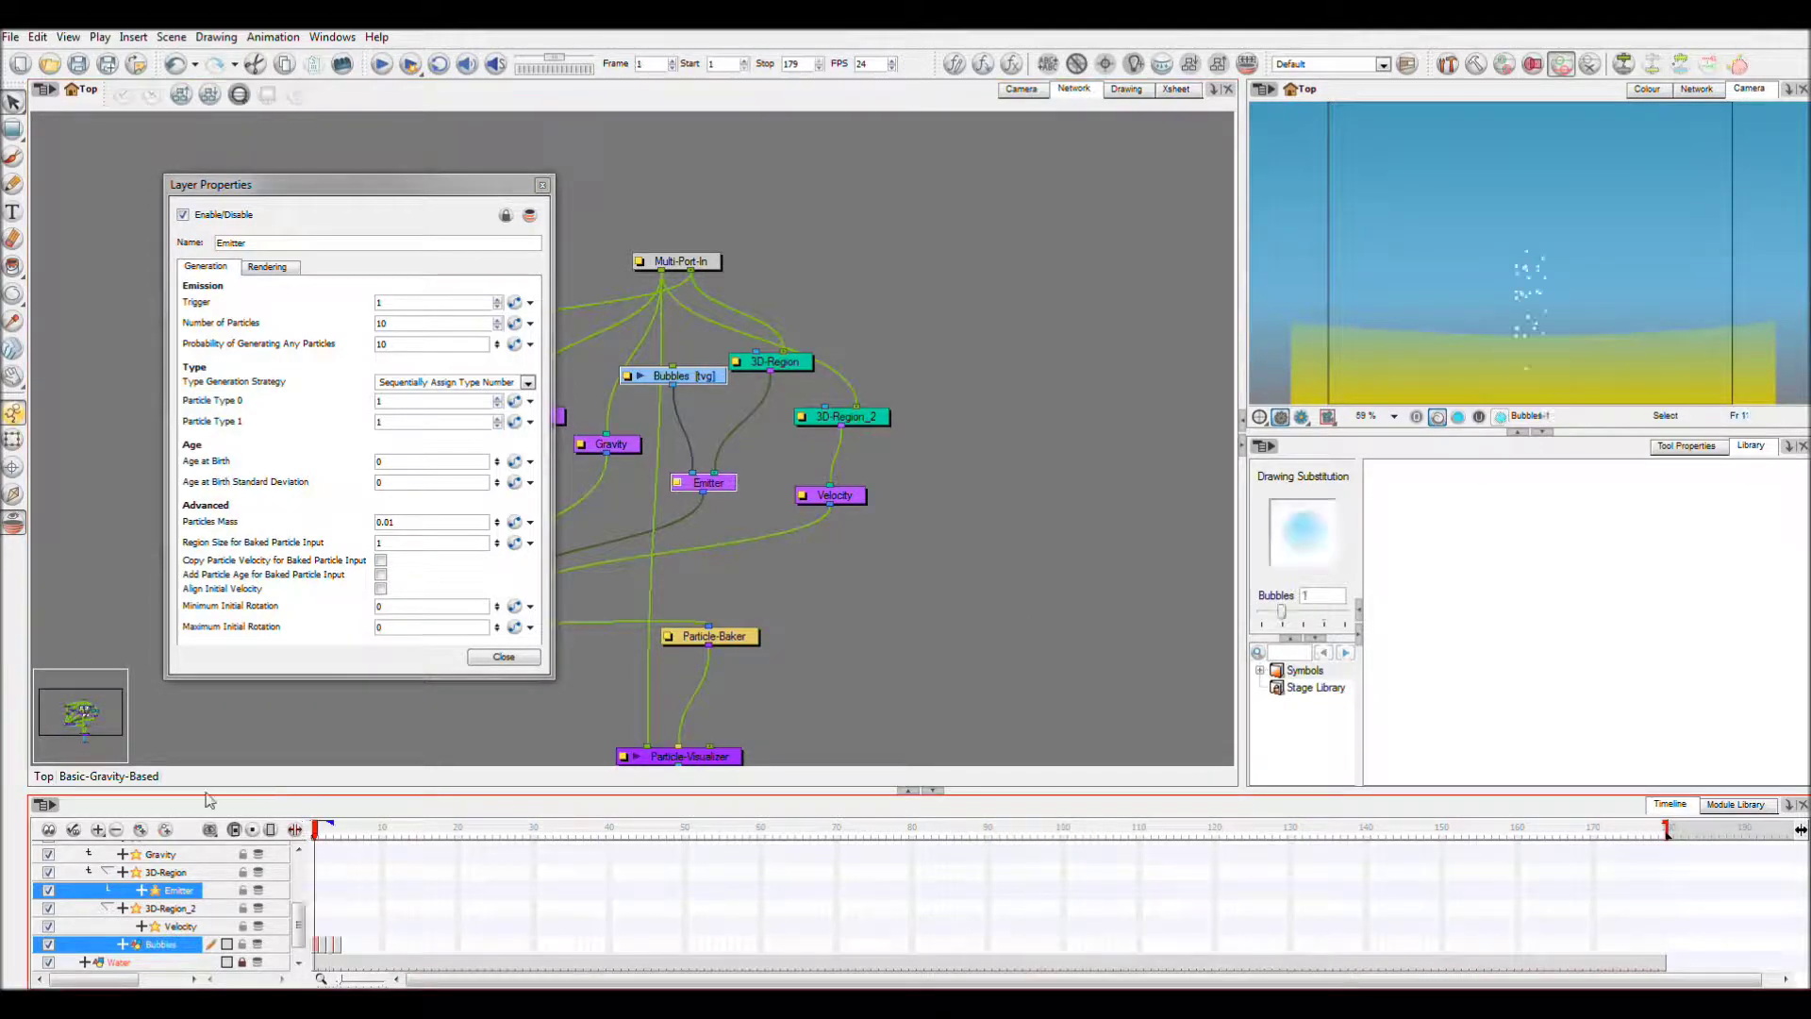
left_click(382, 64)
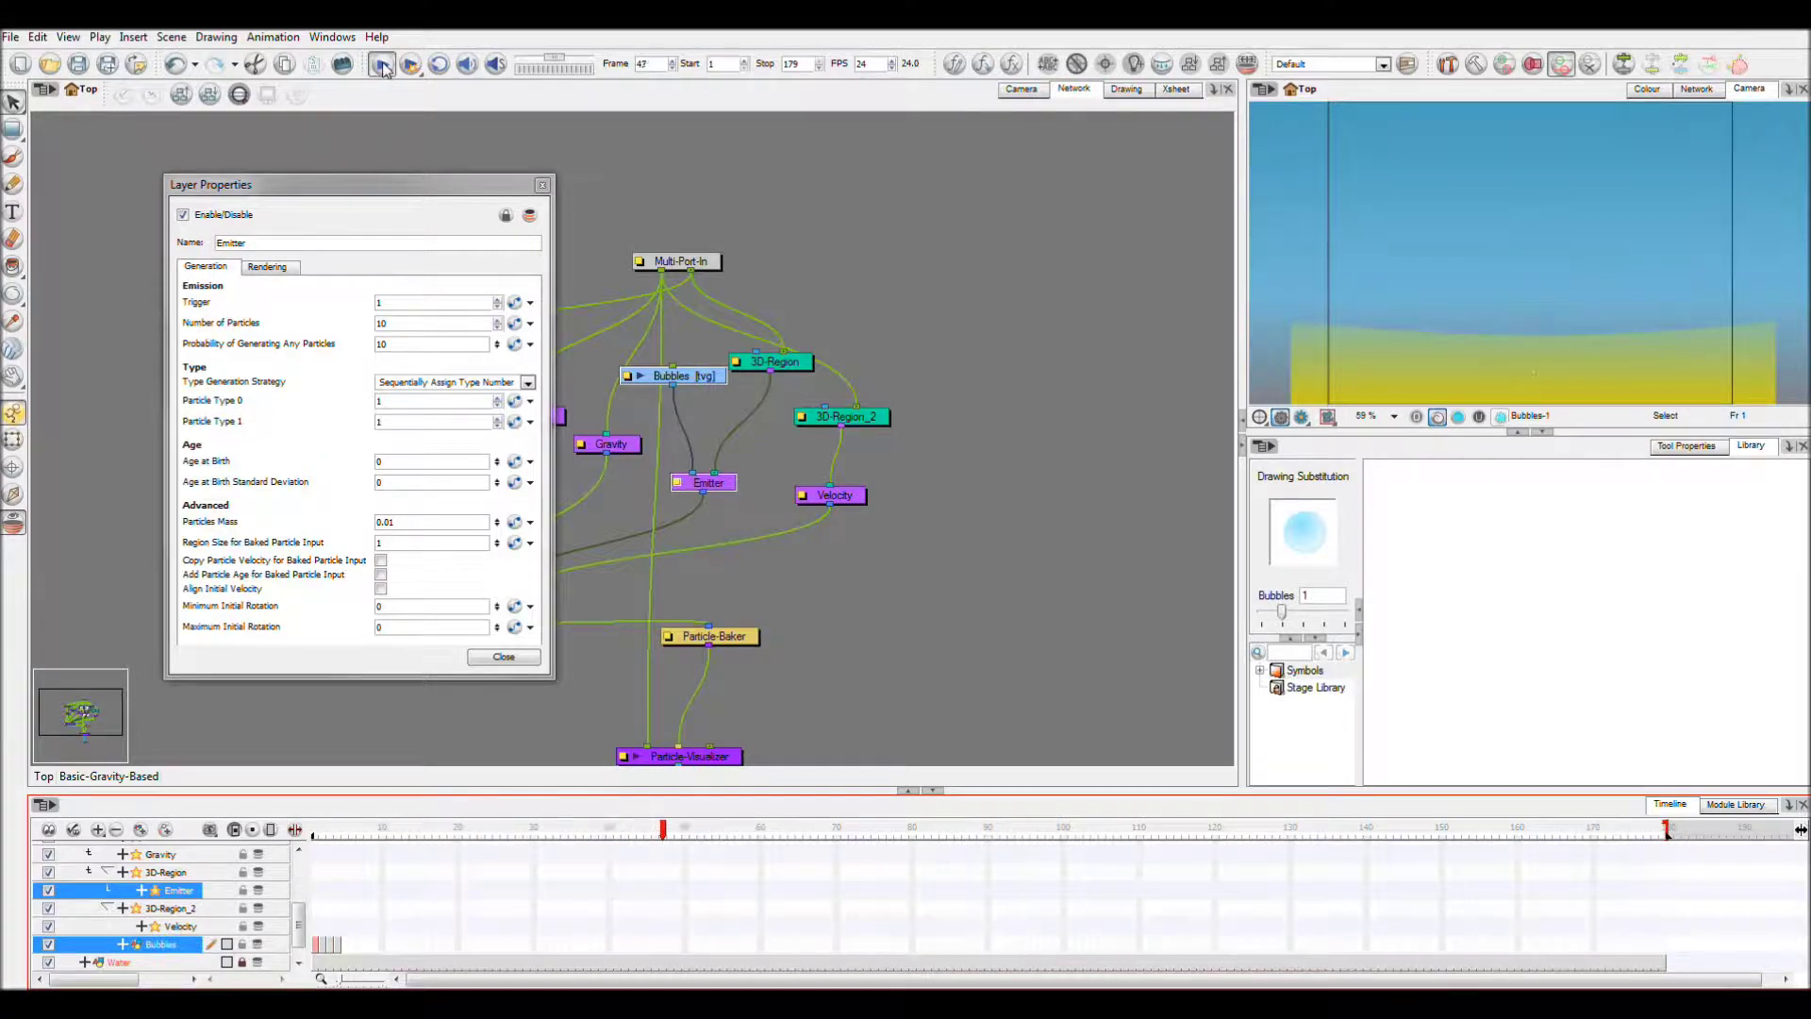
Try the Emitter with Number of Particles at 100 and Probability of Generating Any Particles at 1, and play the scene
left_click(423, 325)
type("0")
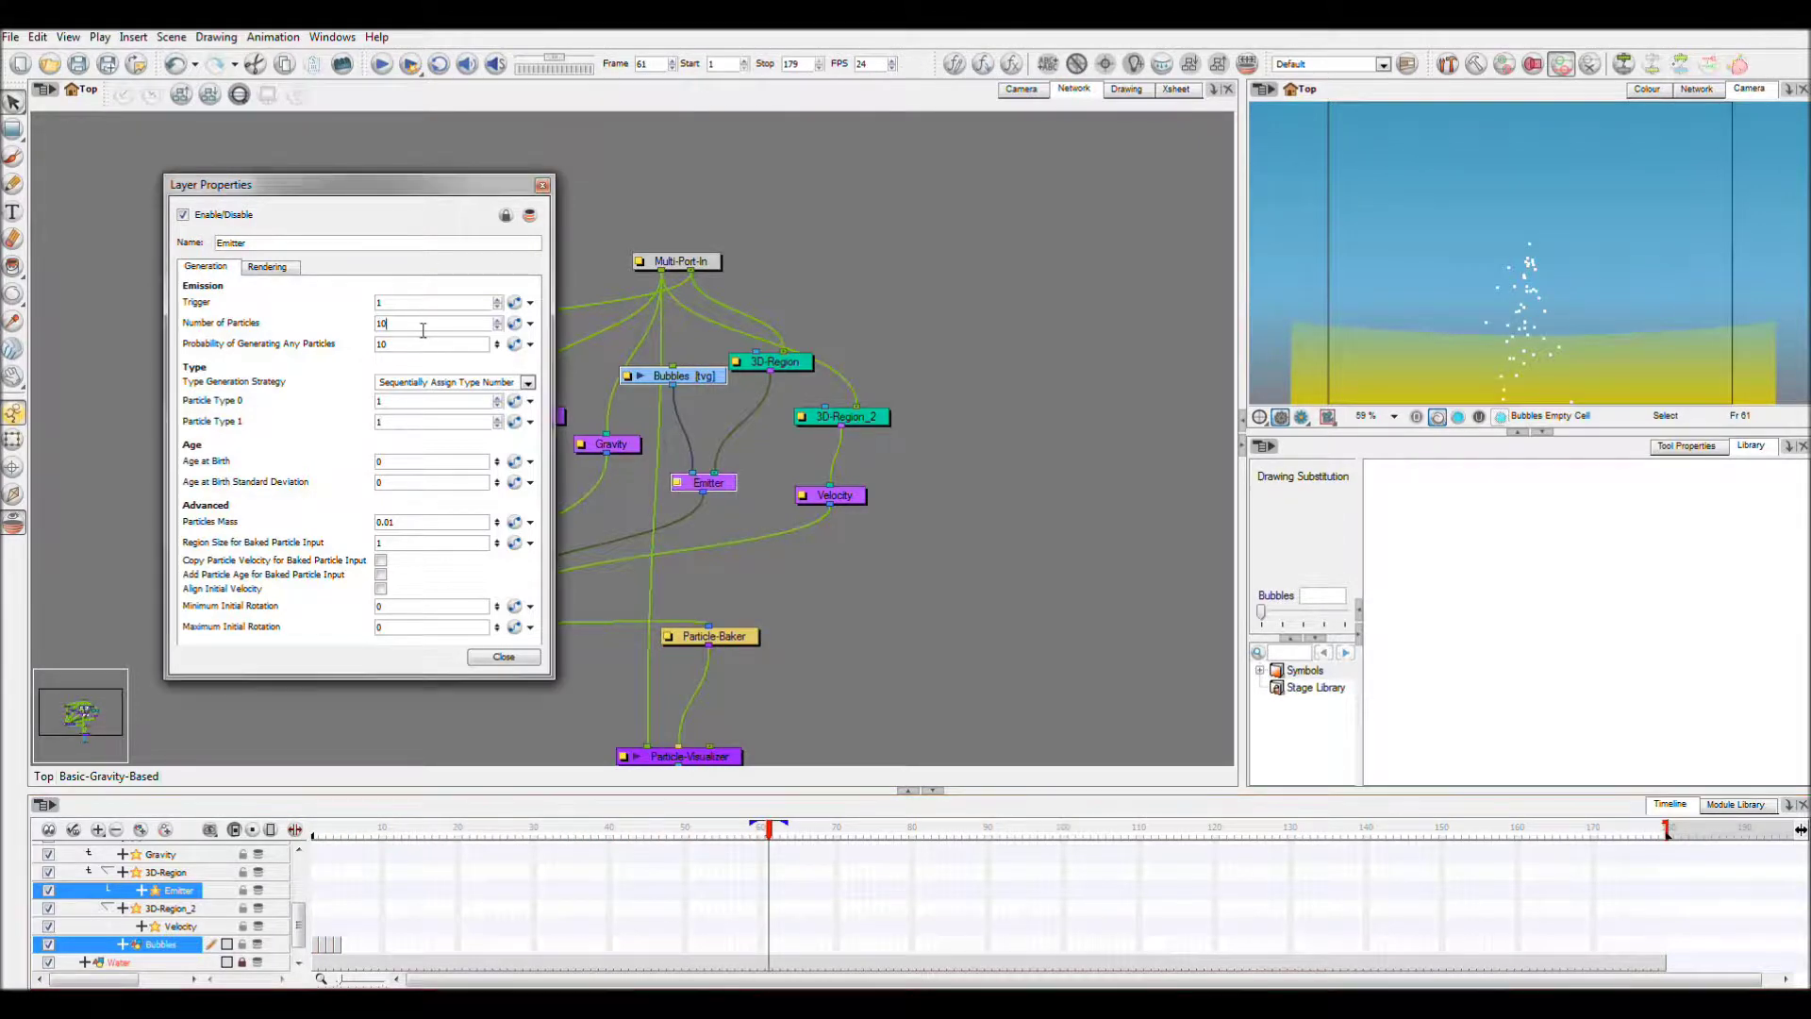
key("Return")
left_click(381, 63)
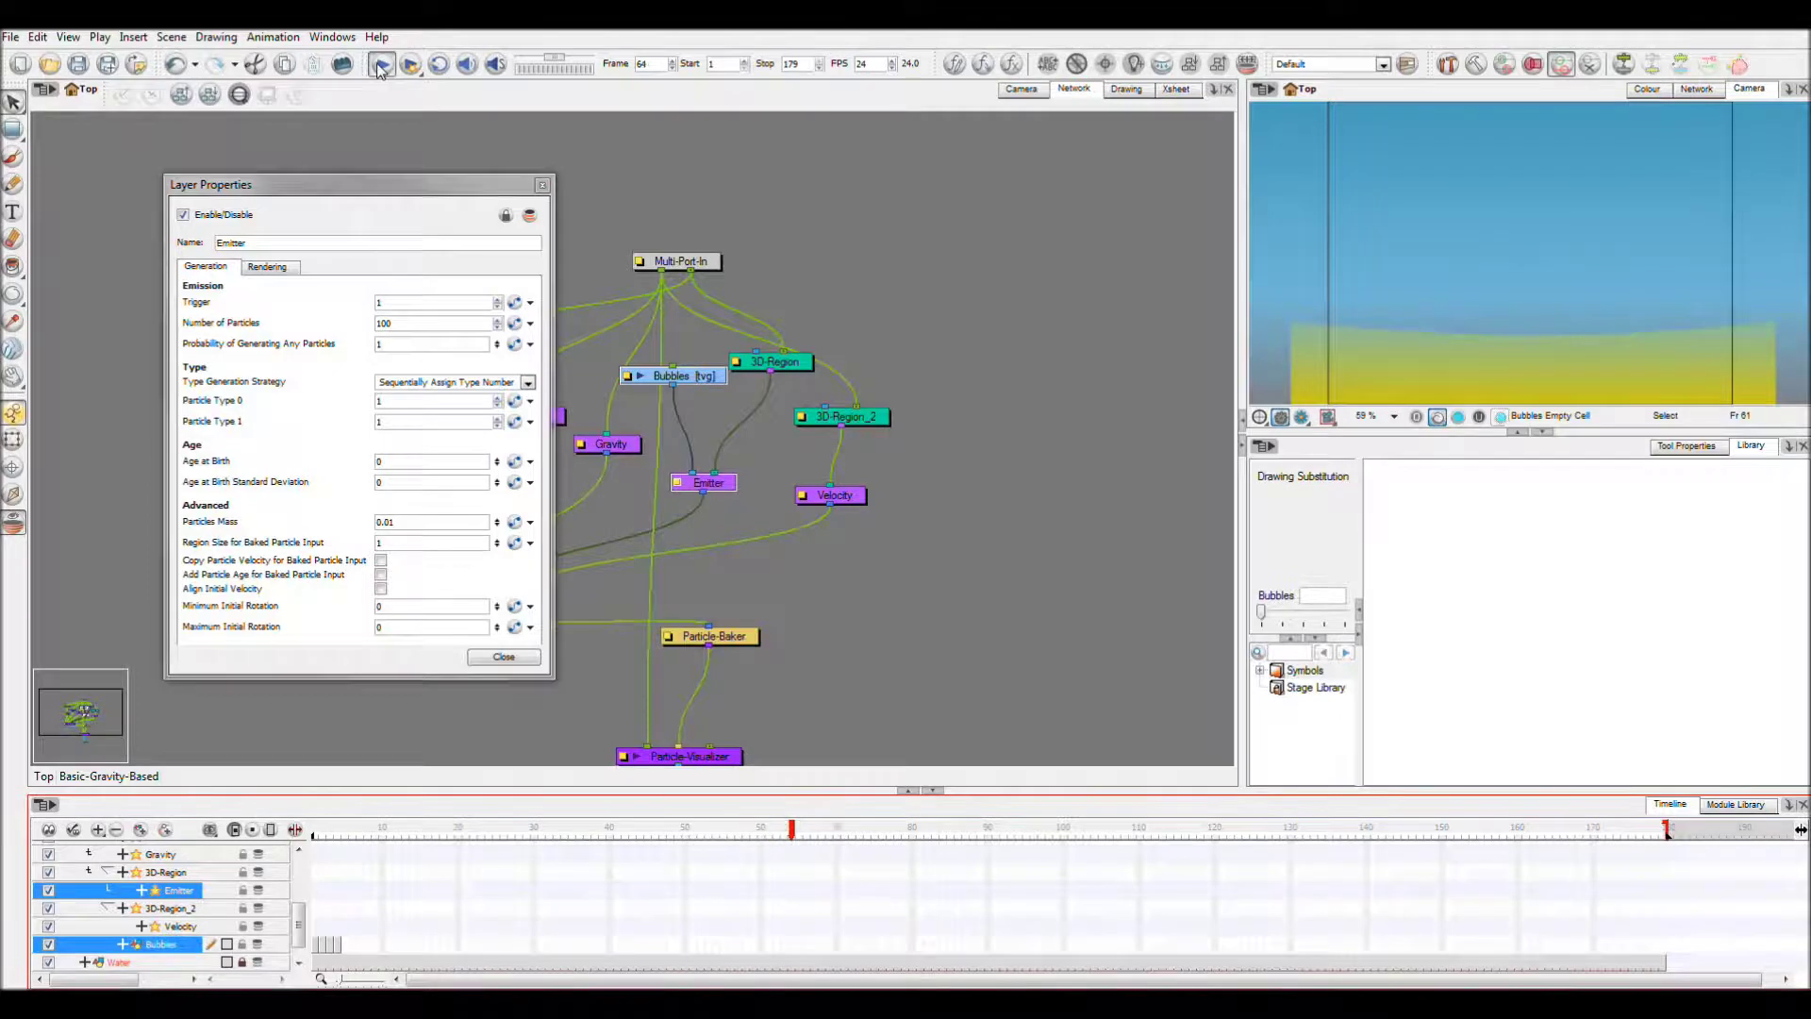
left_click(381, 63)
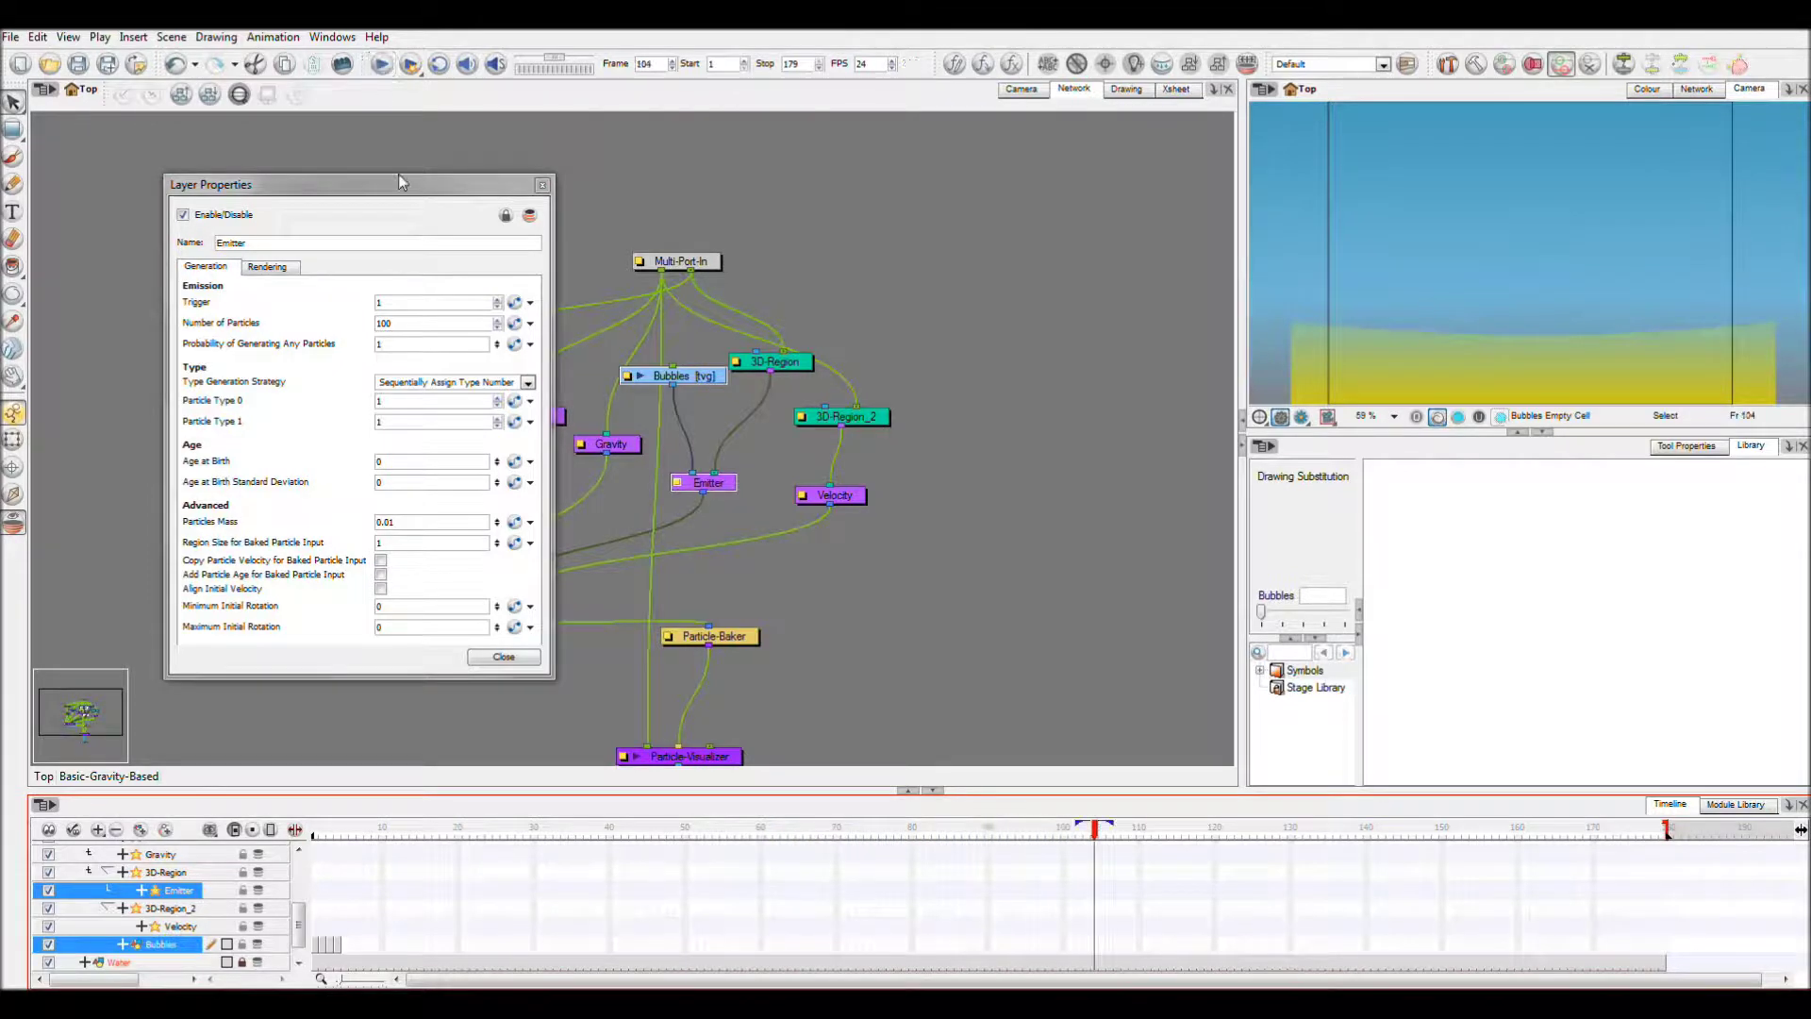
Set the Emitter's Number of Particles and Probability of Generating Any Particles both back to 10 and replay the scene
left_click(403, 343)
type("0")
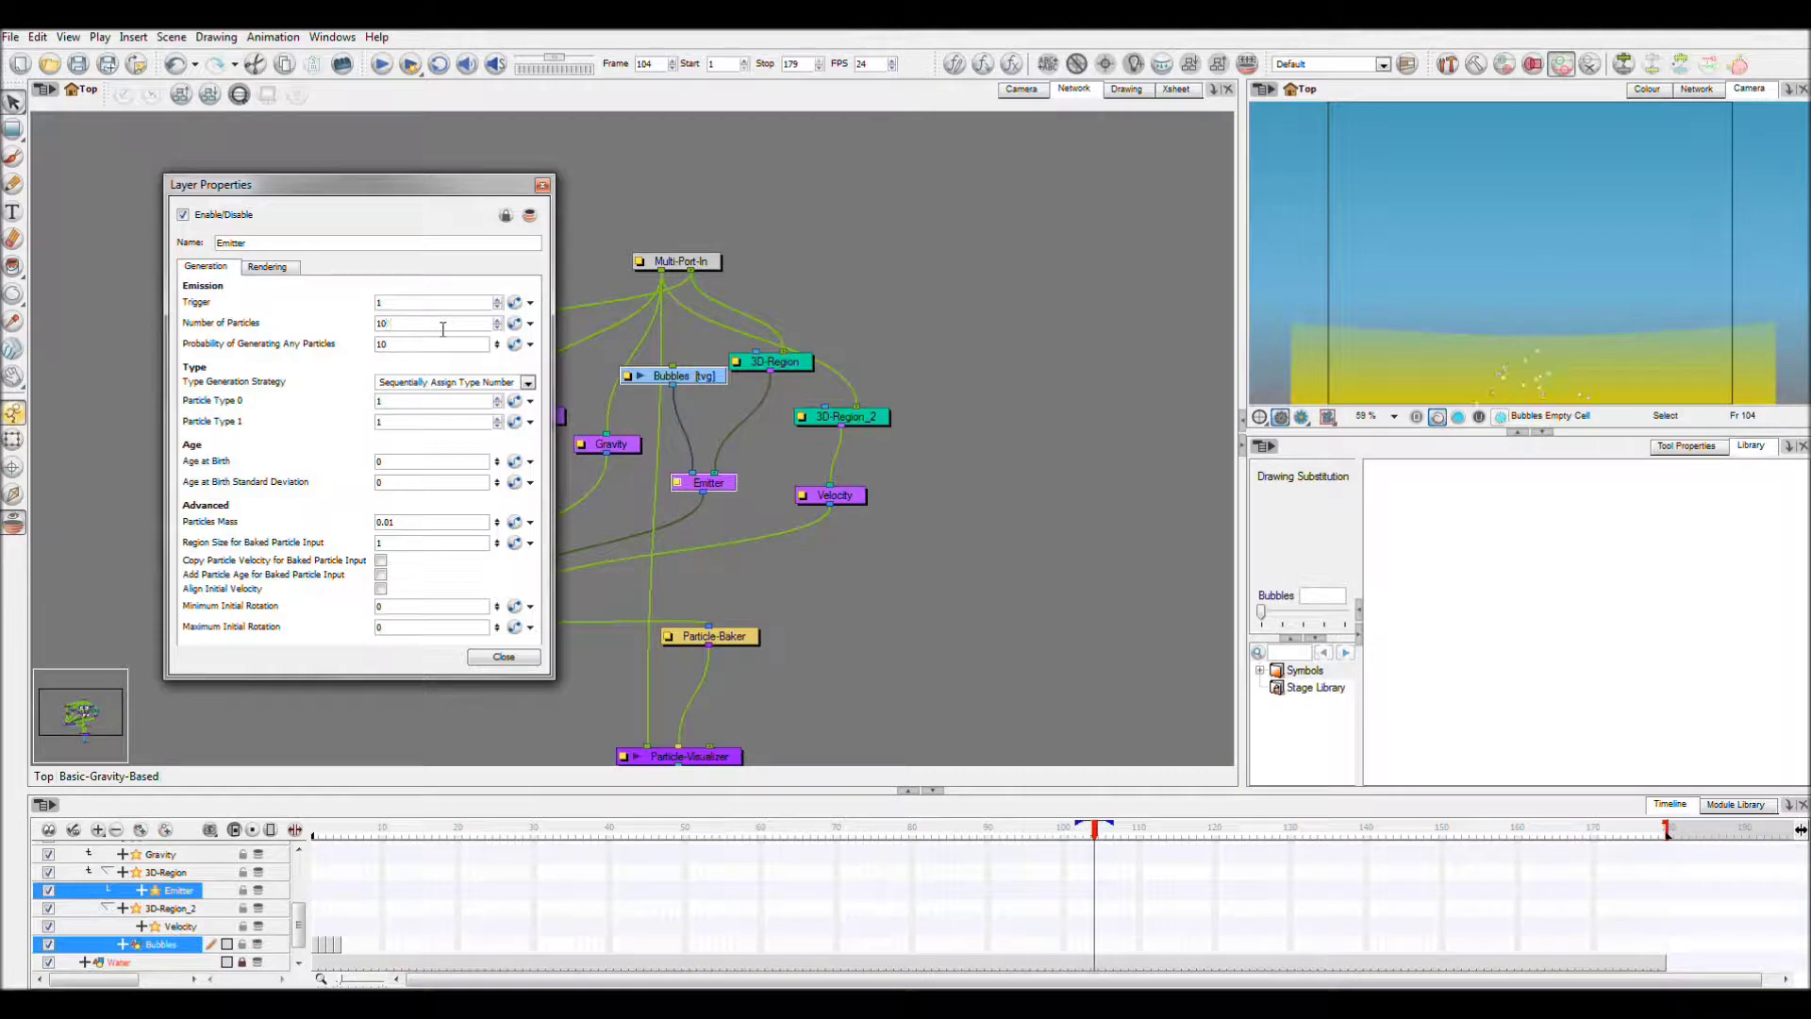
left_click(381, 64)
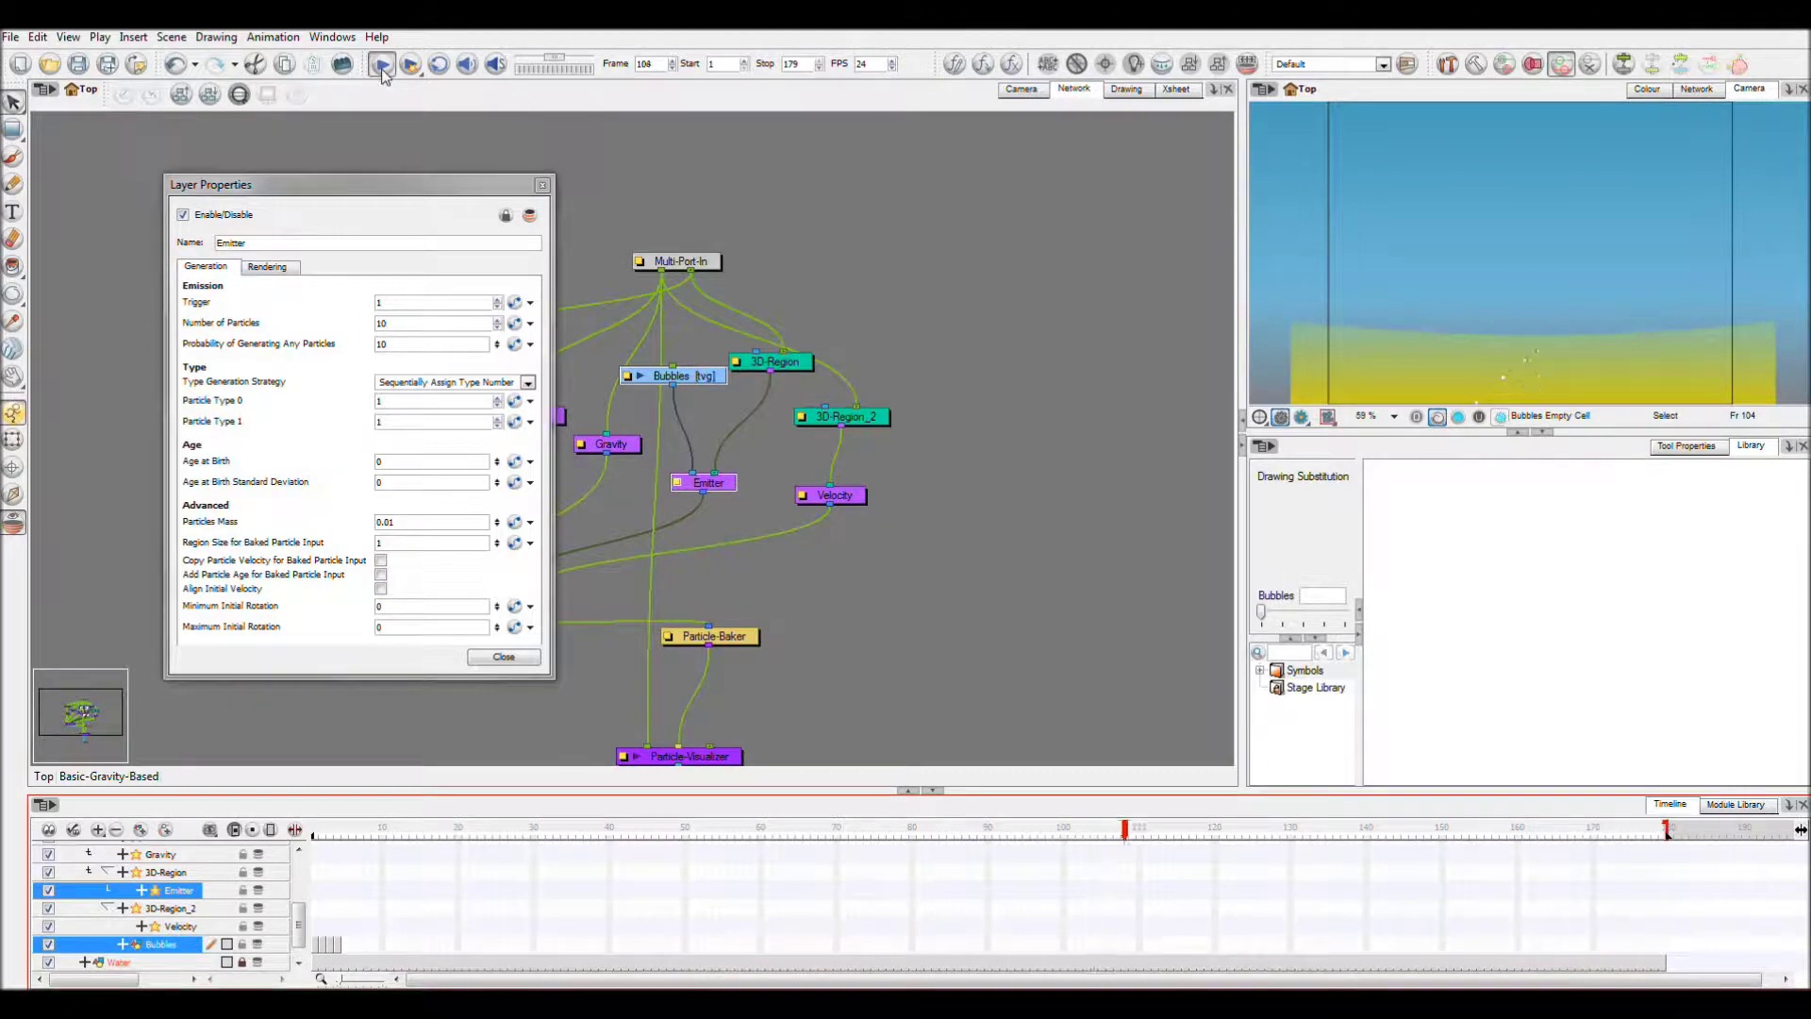
Close the Emitter's properties, set the Gravity module's Y Direction to 0.0025 and play the scene
left_click(381, 64)
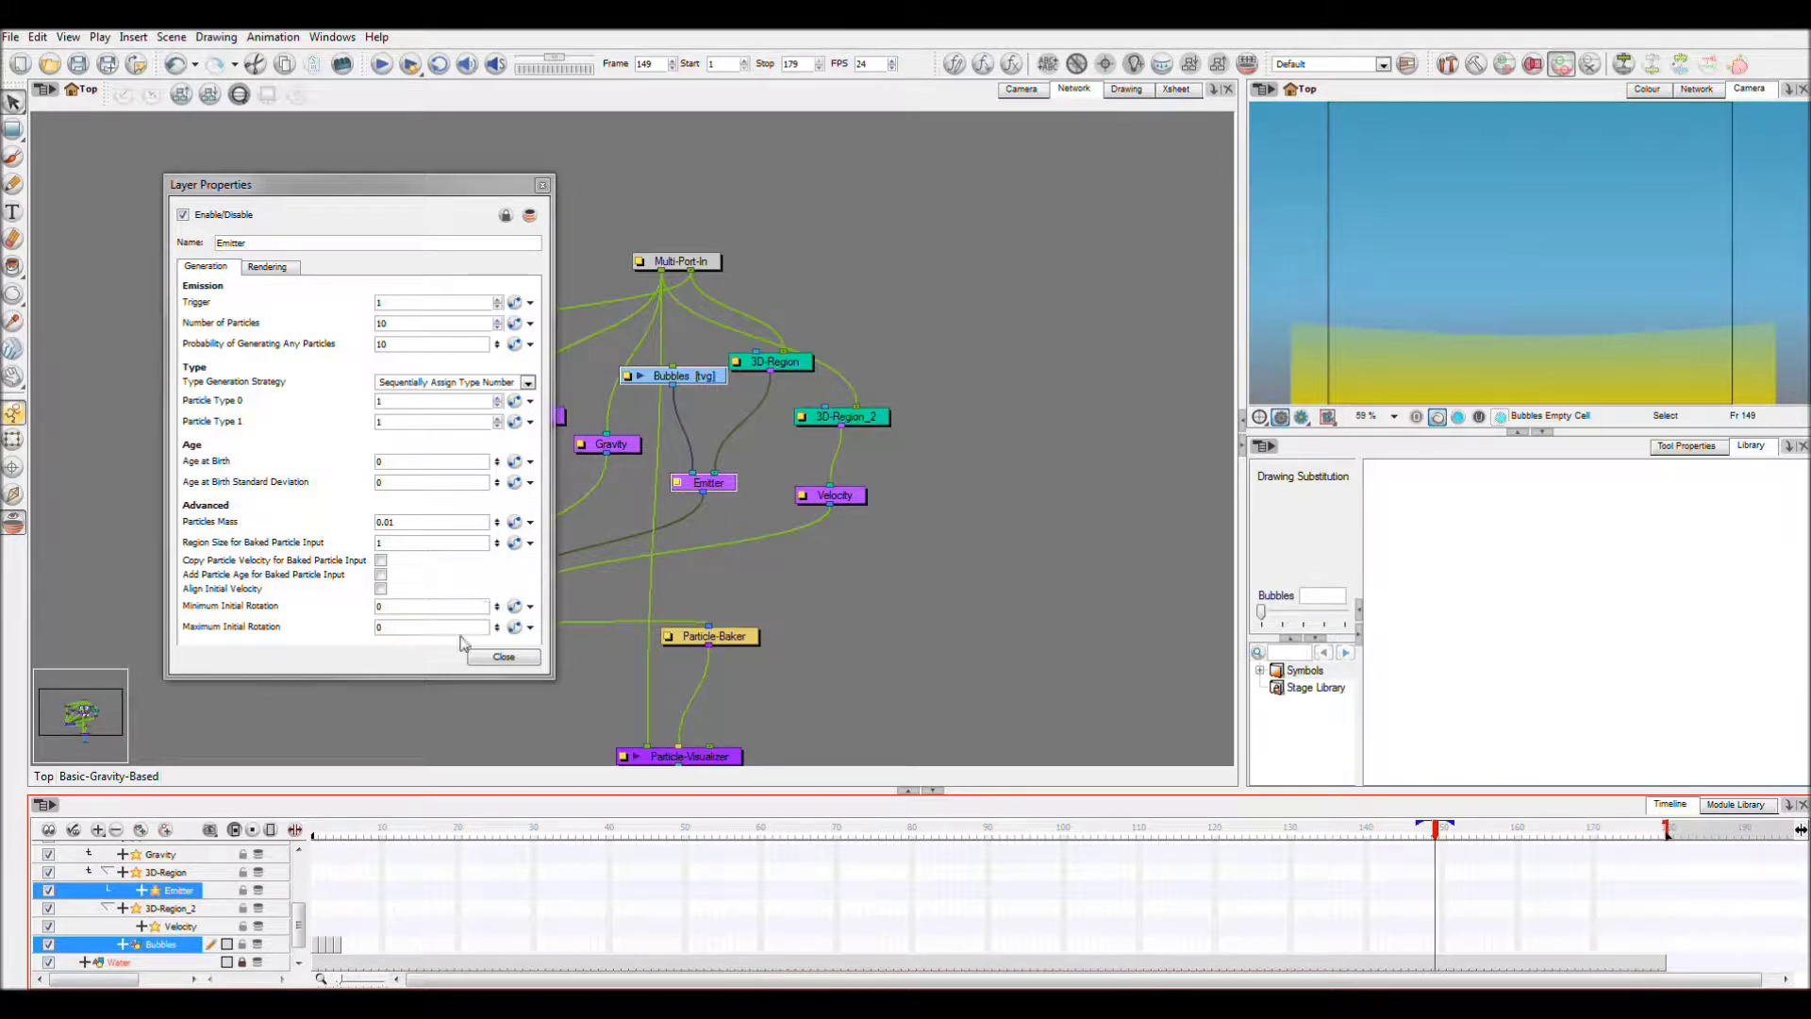
left_click(507, 658)
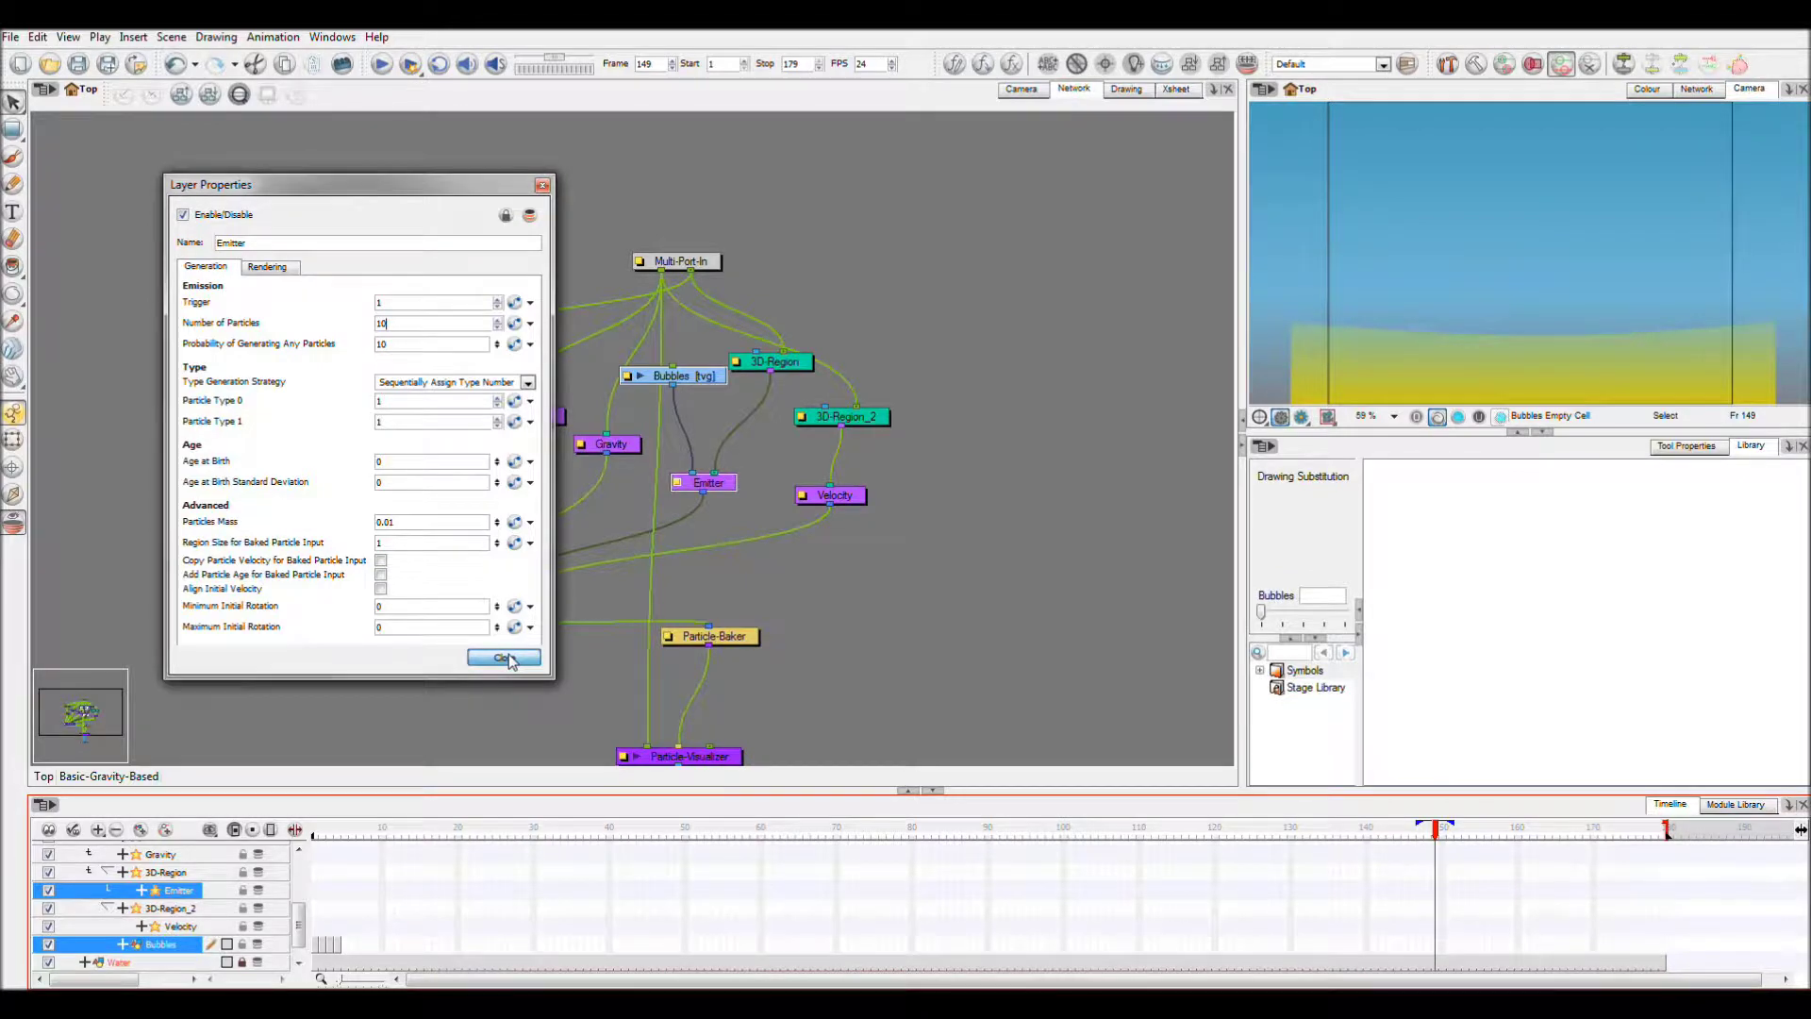
left_click(505, 658)
double_click(581, 444)
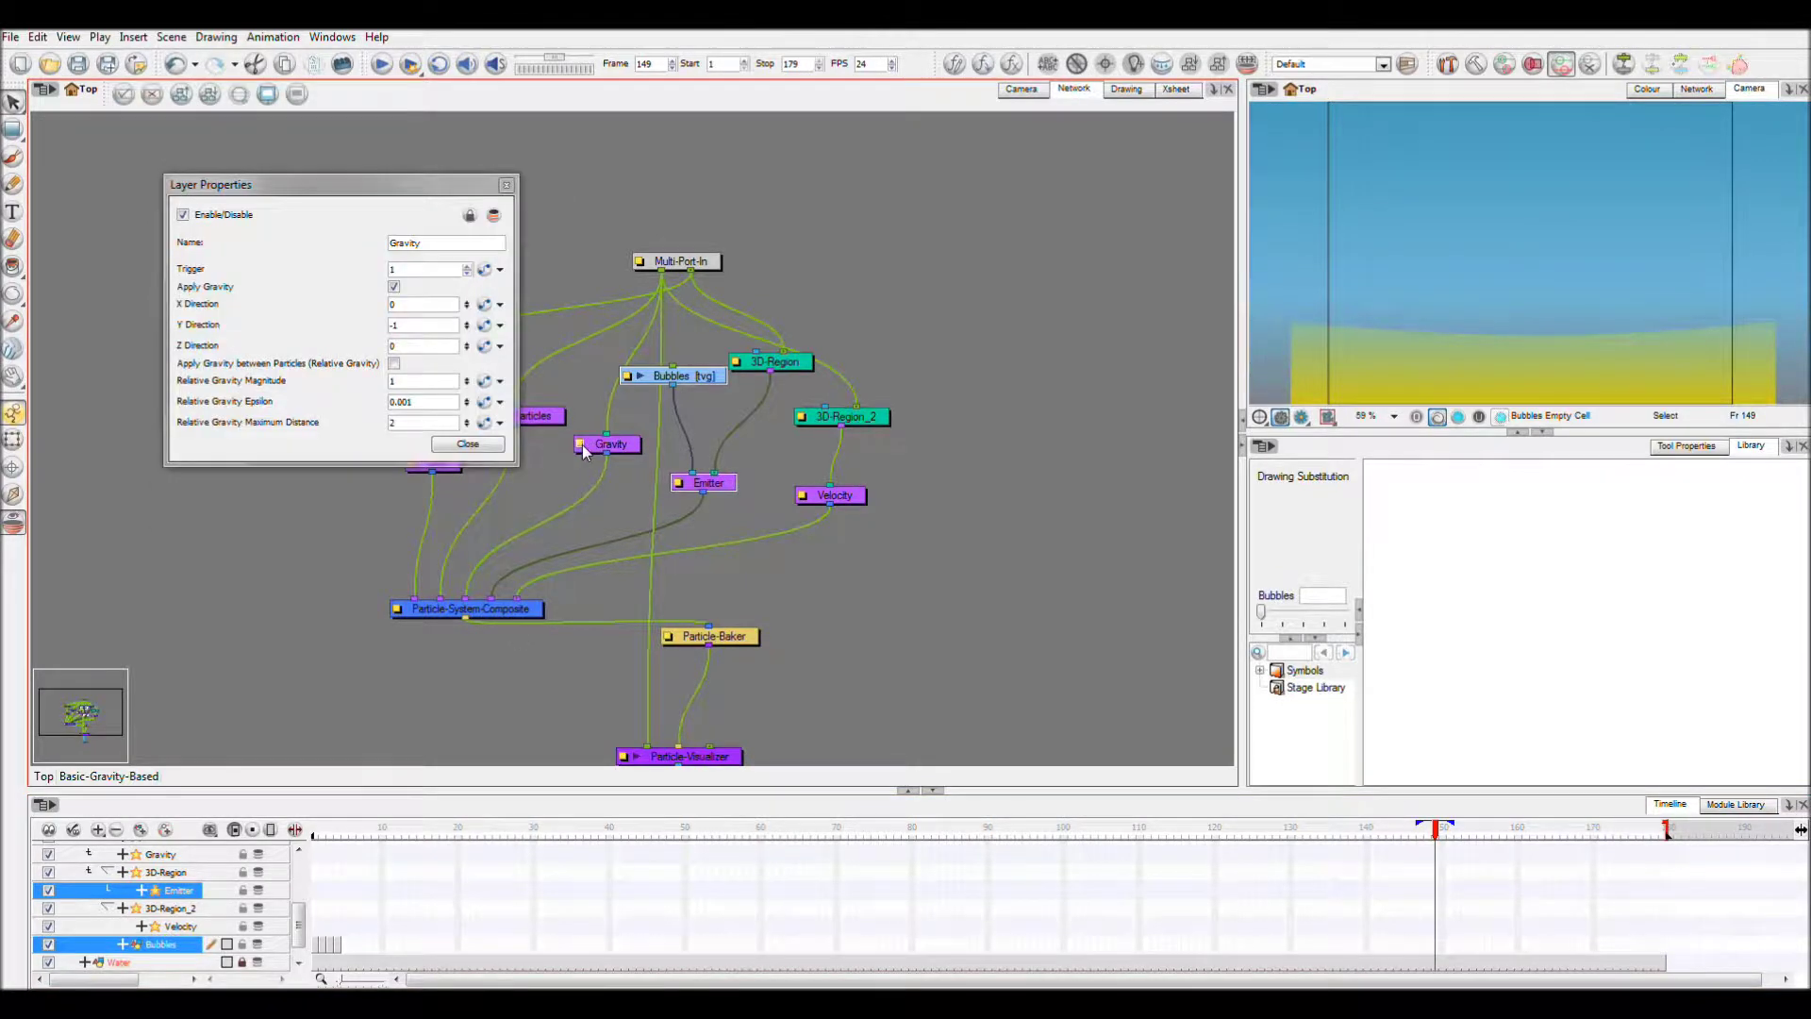
double_click(404, 321)
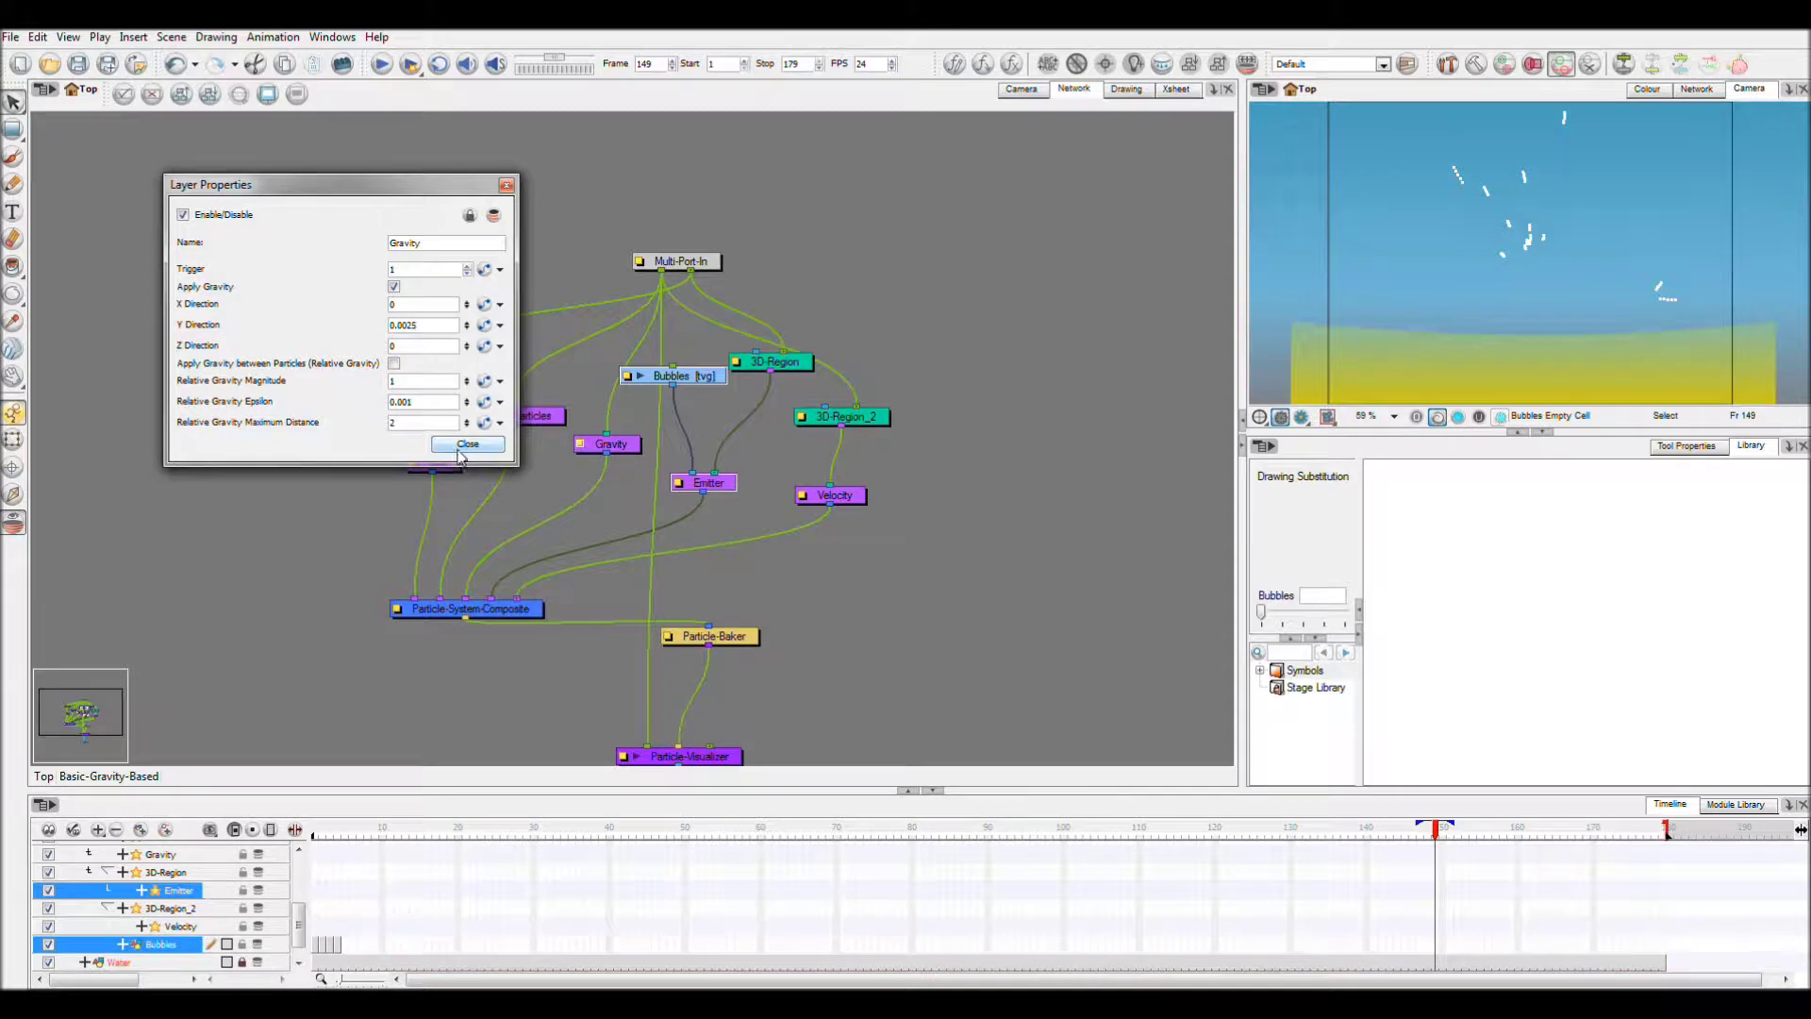
left_click(381, 64)
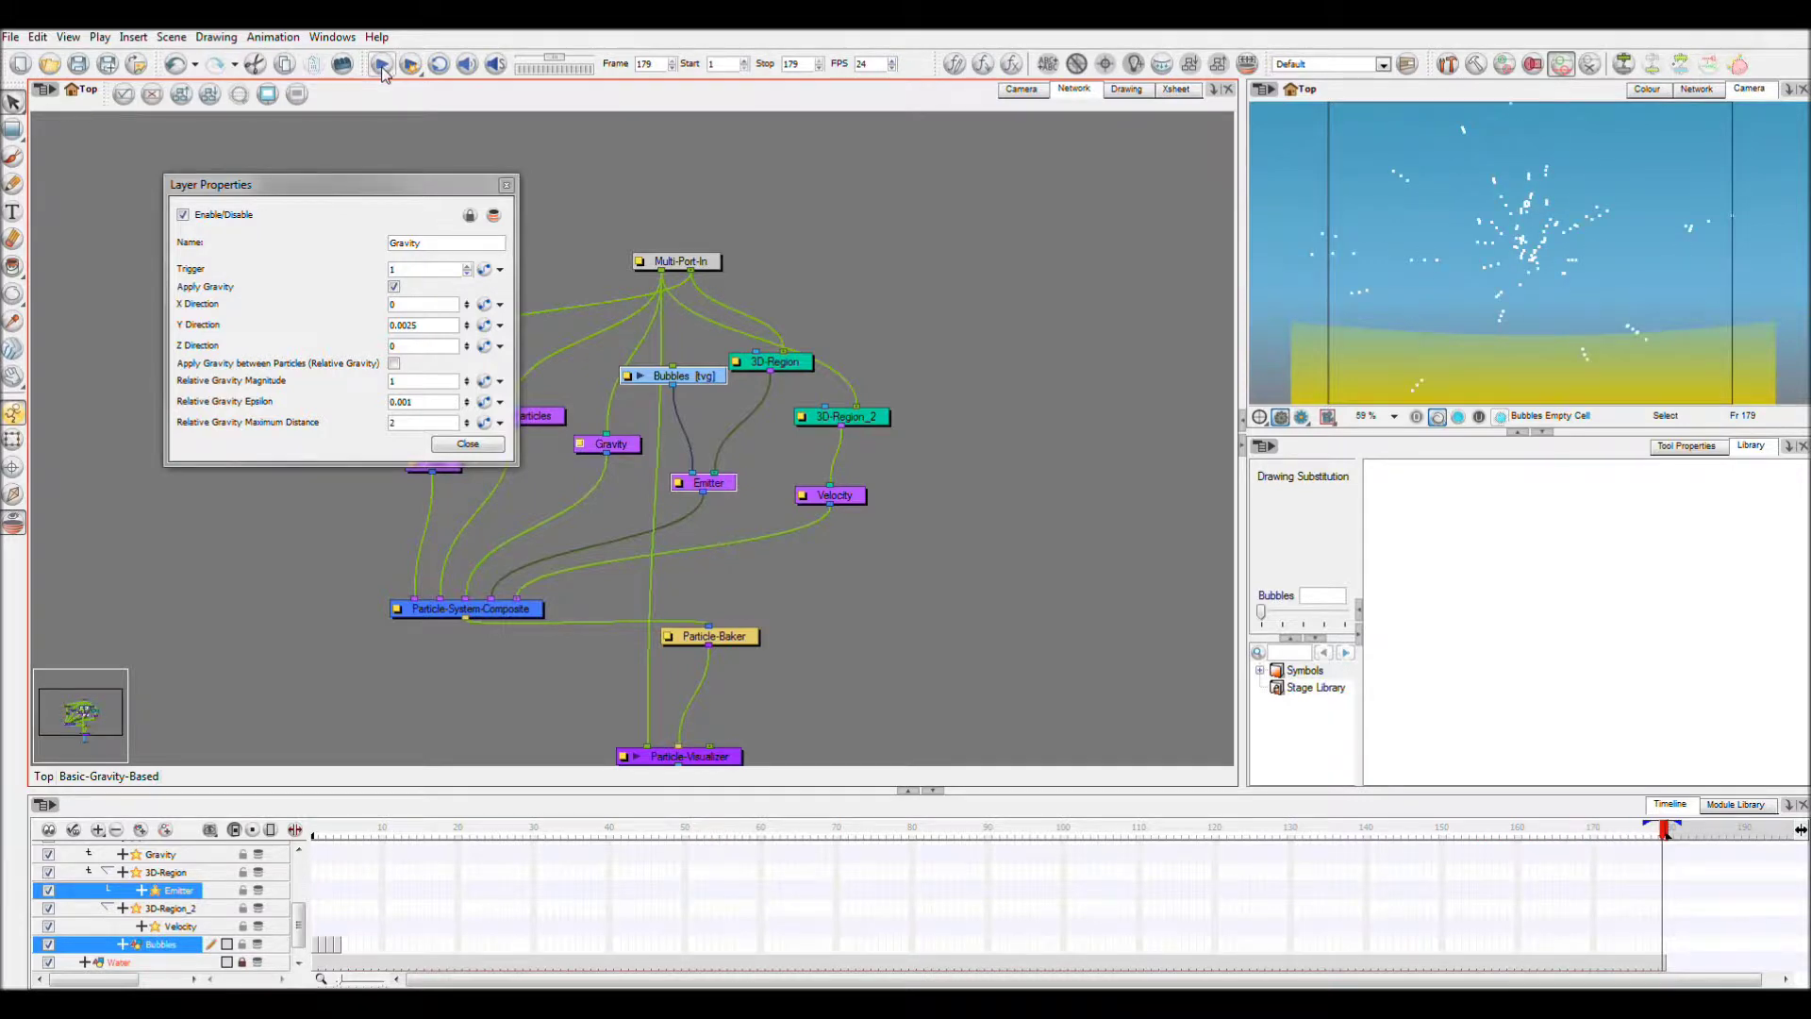
left_click(469, 445)
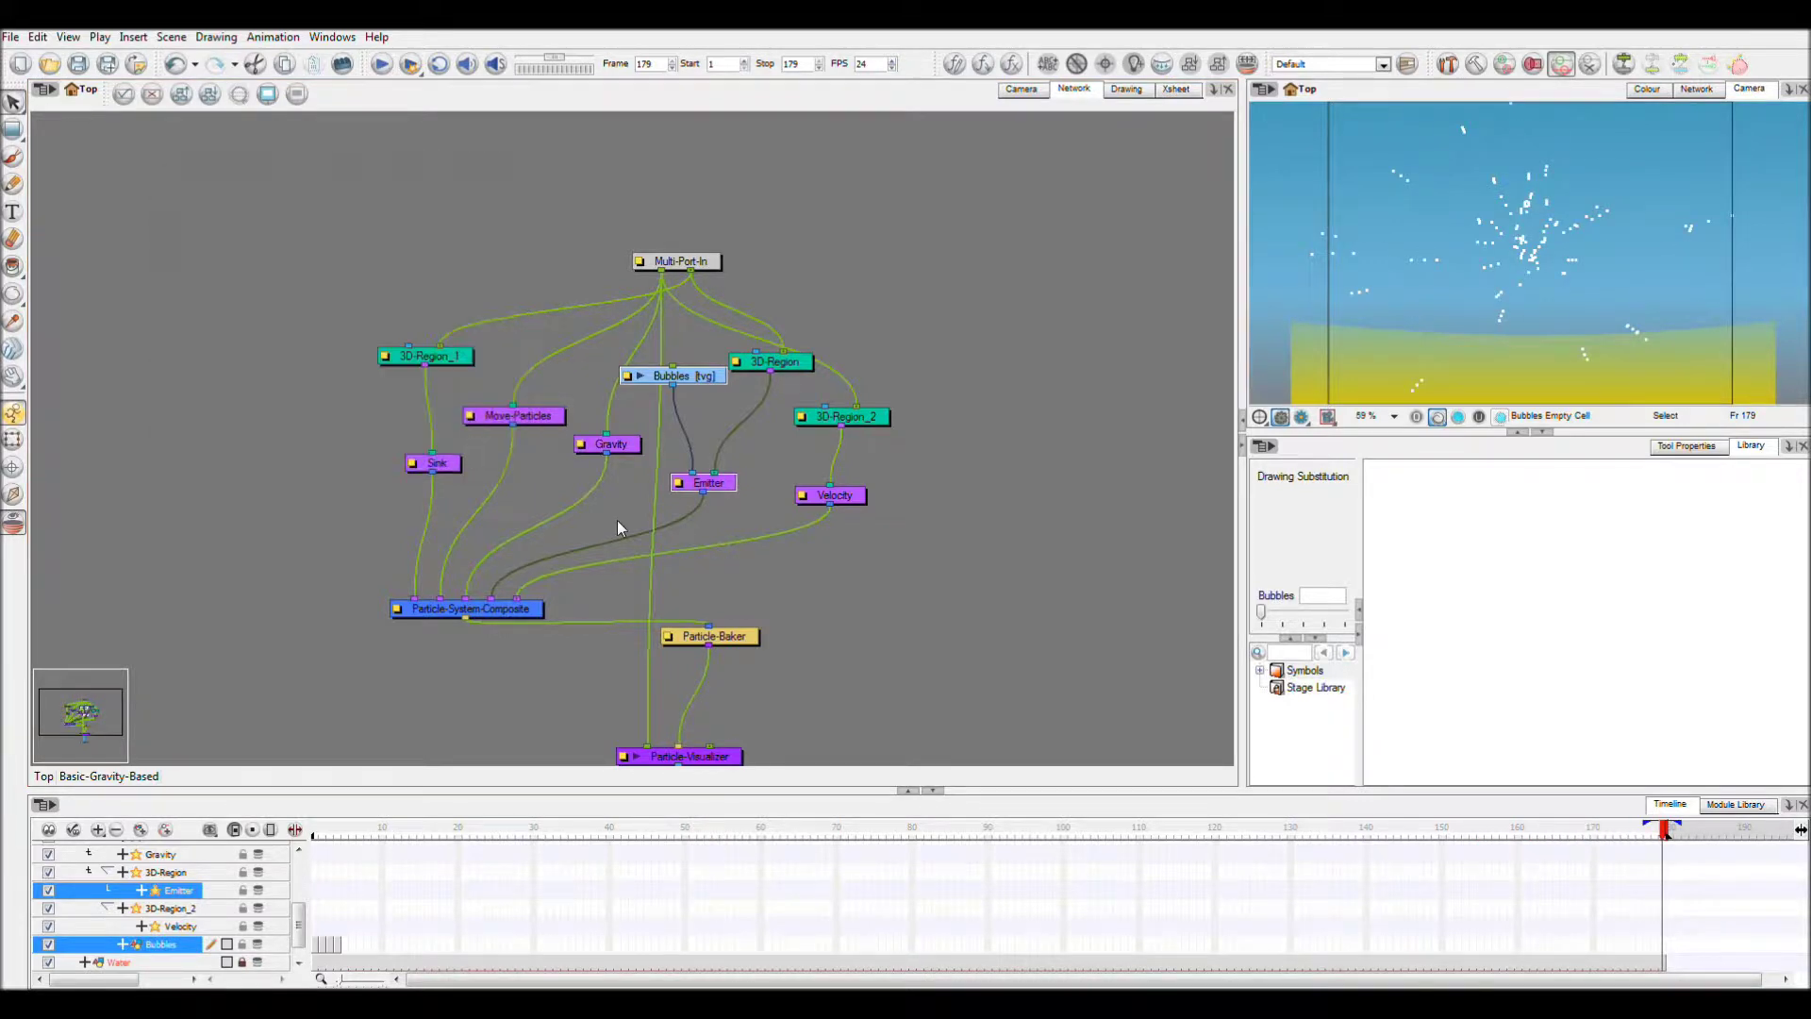
Set the Velocity module's Velocity Type to Constant Speed
double_click(803, 502)
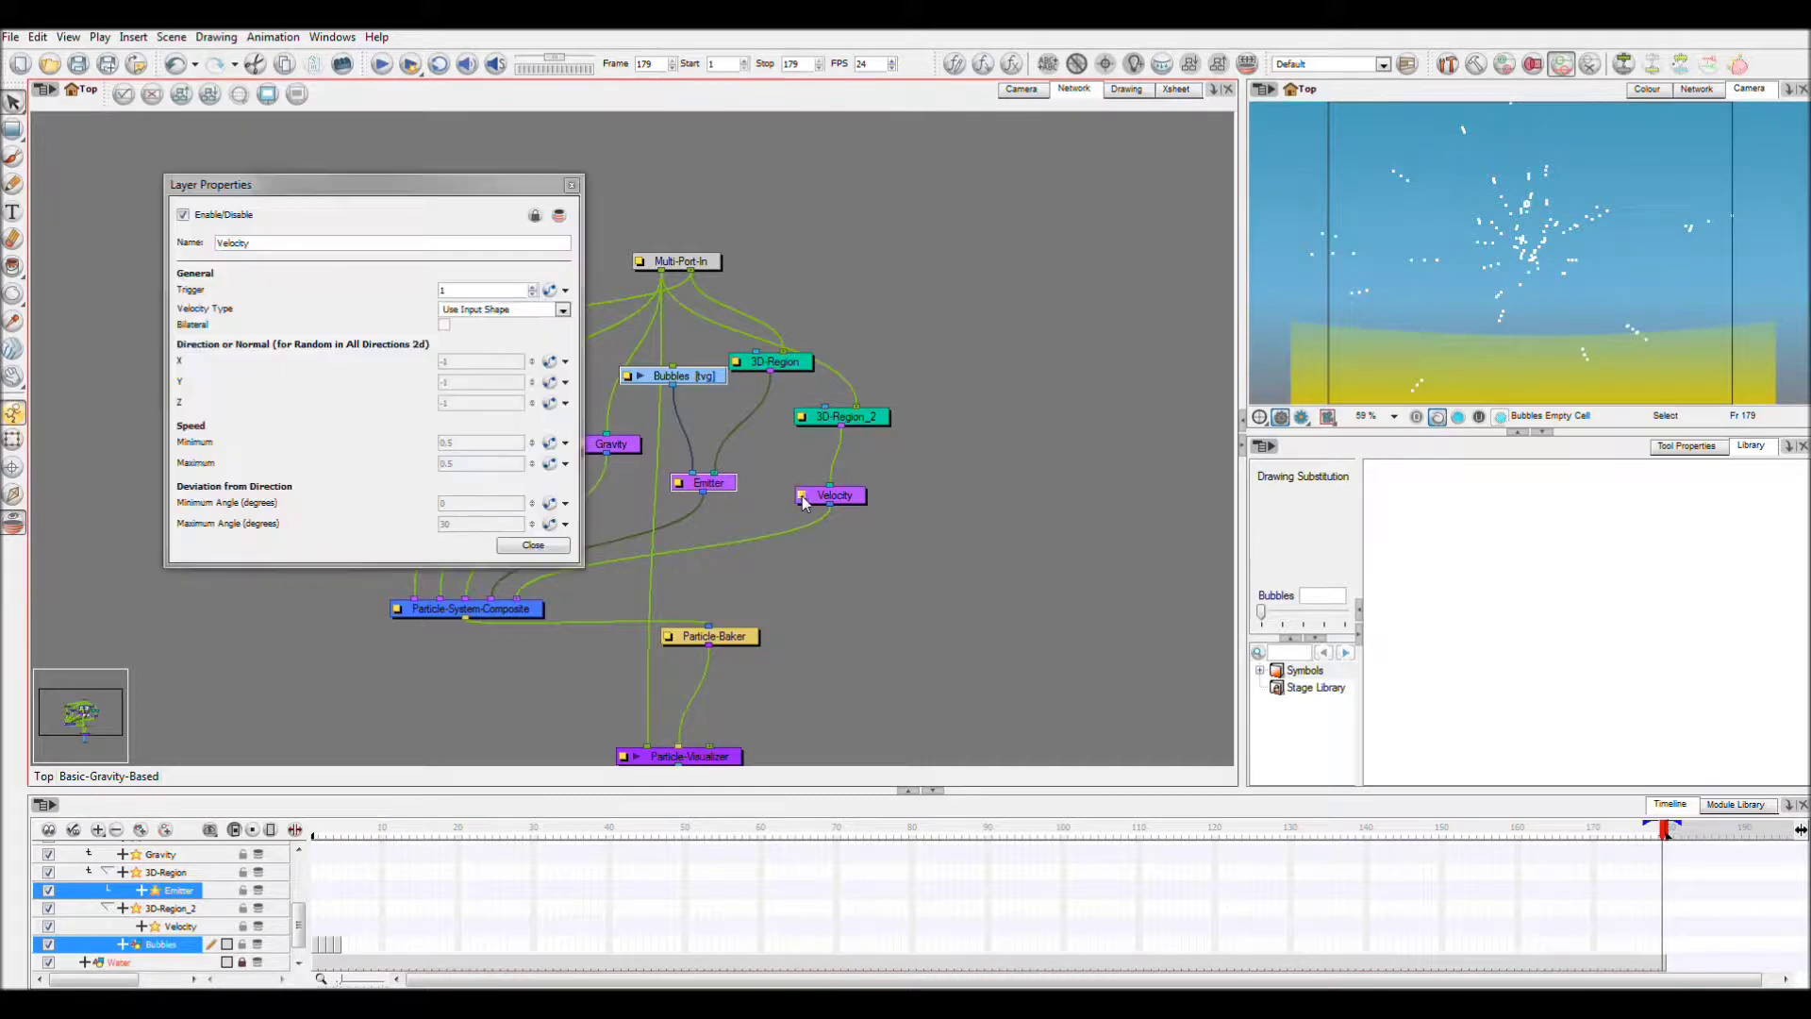
left_click(512, 311)
left_click(512, 312)
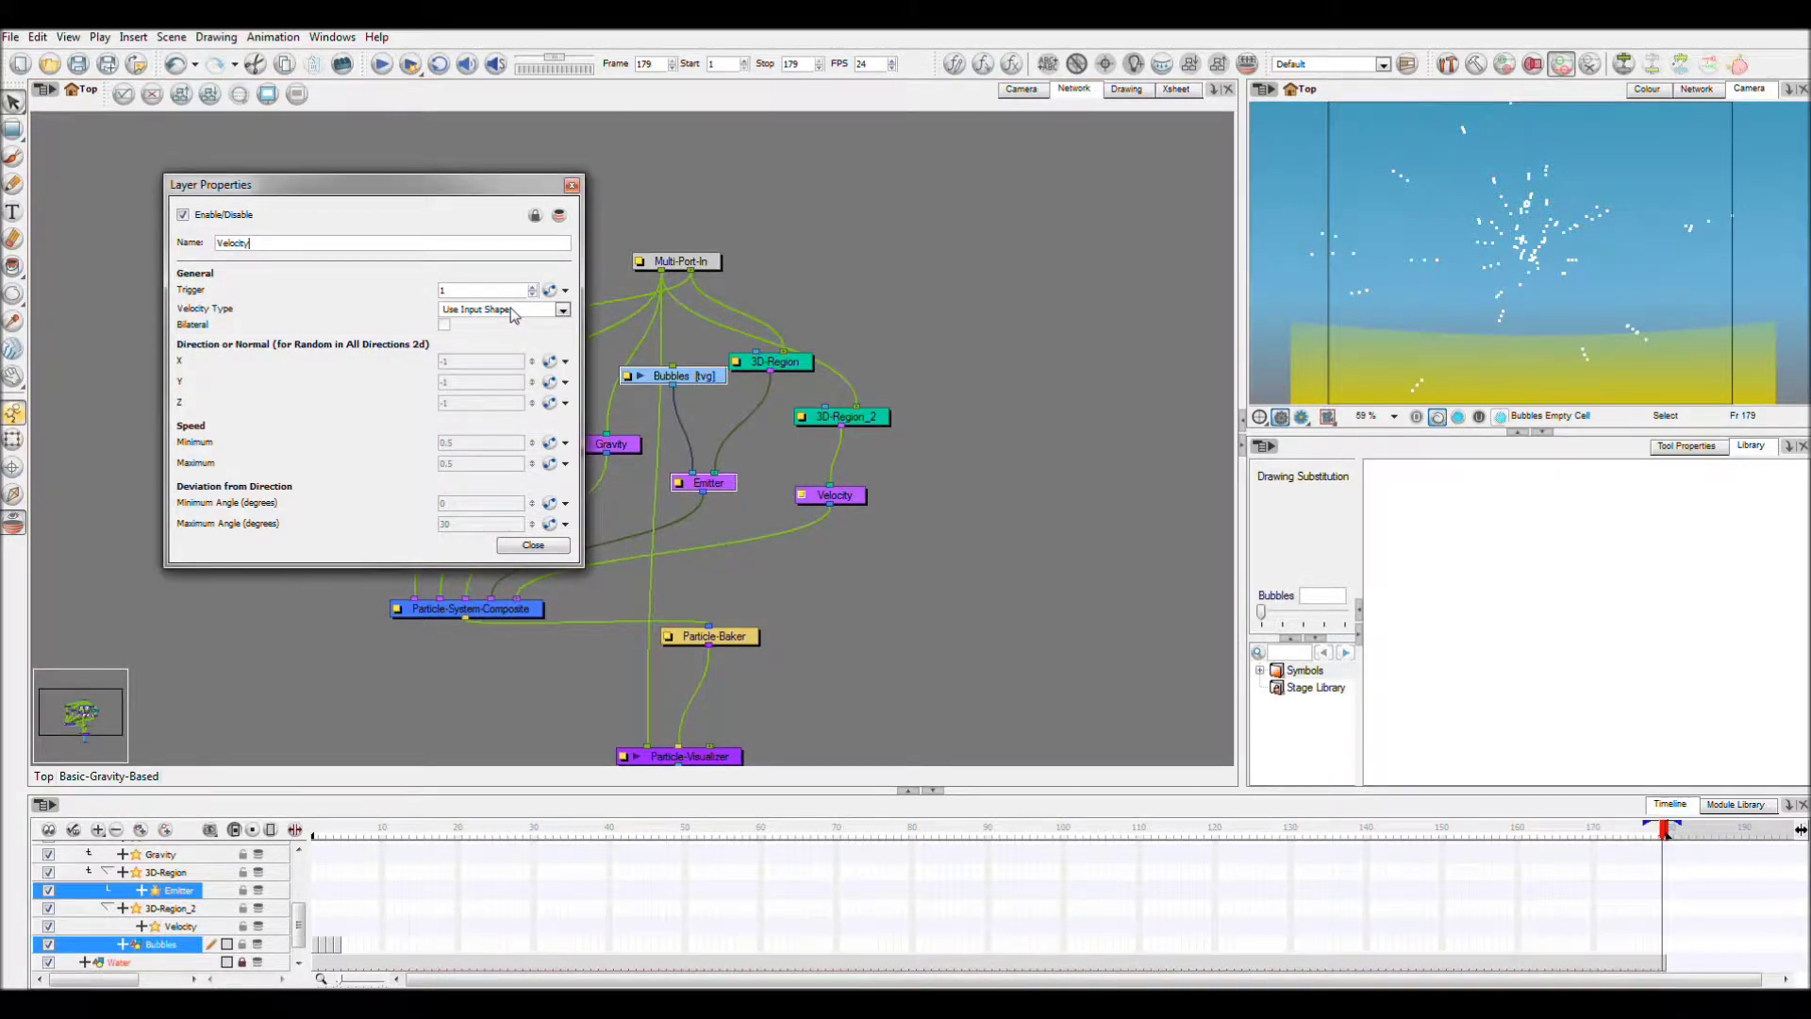
left_click(513, 312)
left_click(513, 313)
left_click(512, 312)
left_click(500, 325)
left_click(469, 312)
left_click(471, 340)
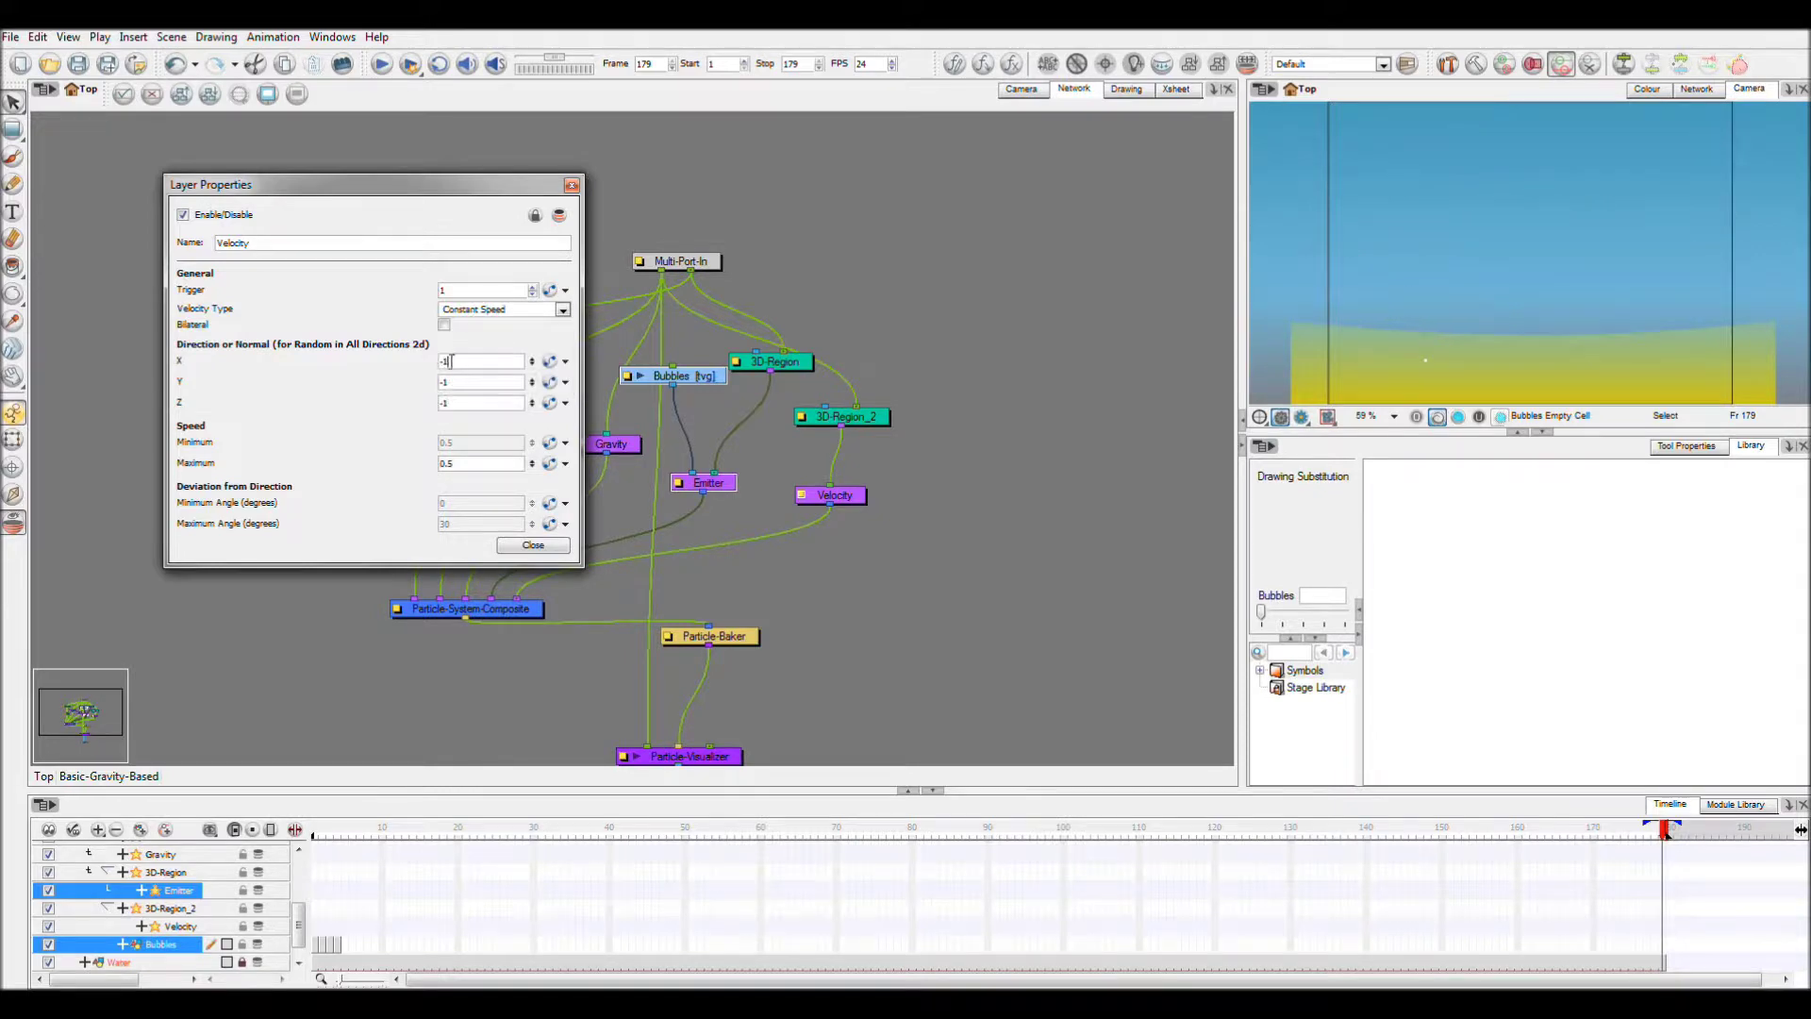
Set the Velocity module's X, Y and Z direction values to 0 and play the scene
type("0")
left_click_drag(461, 387, 400, 407)
type("00")
left_click(379, 64)
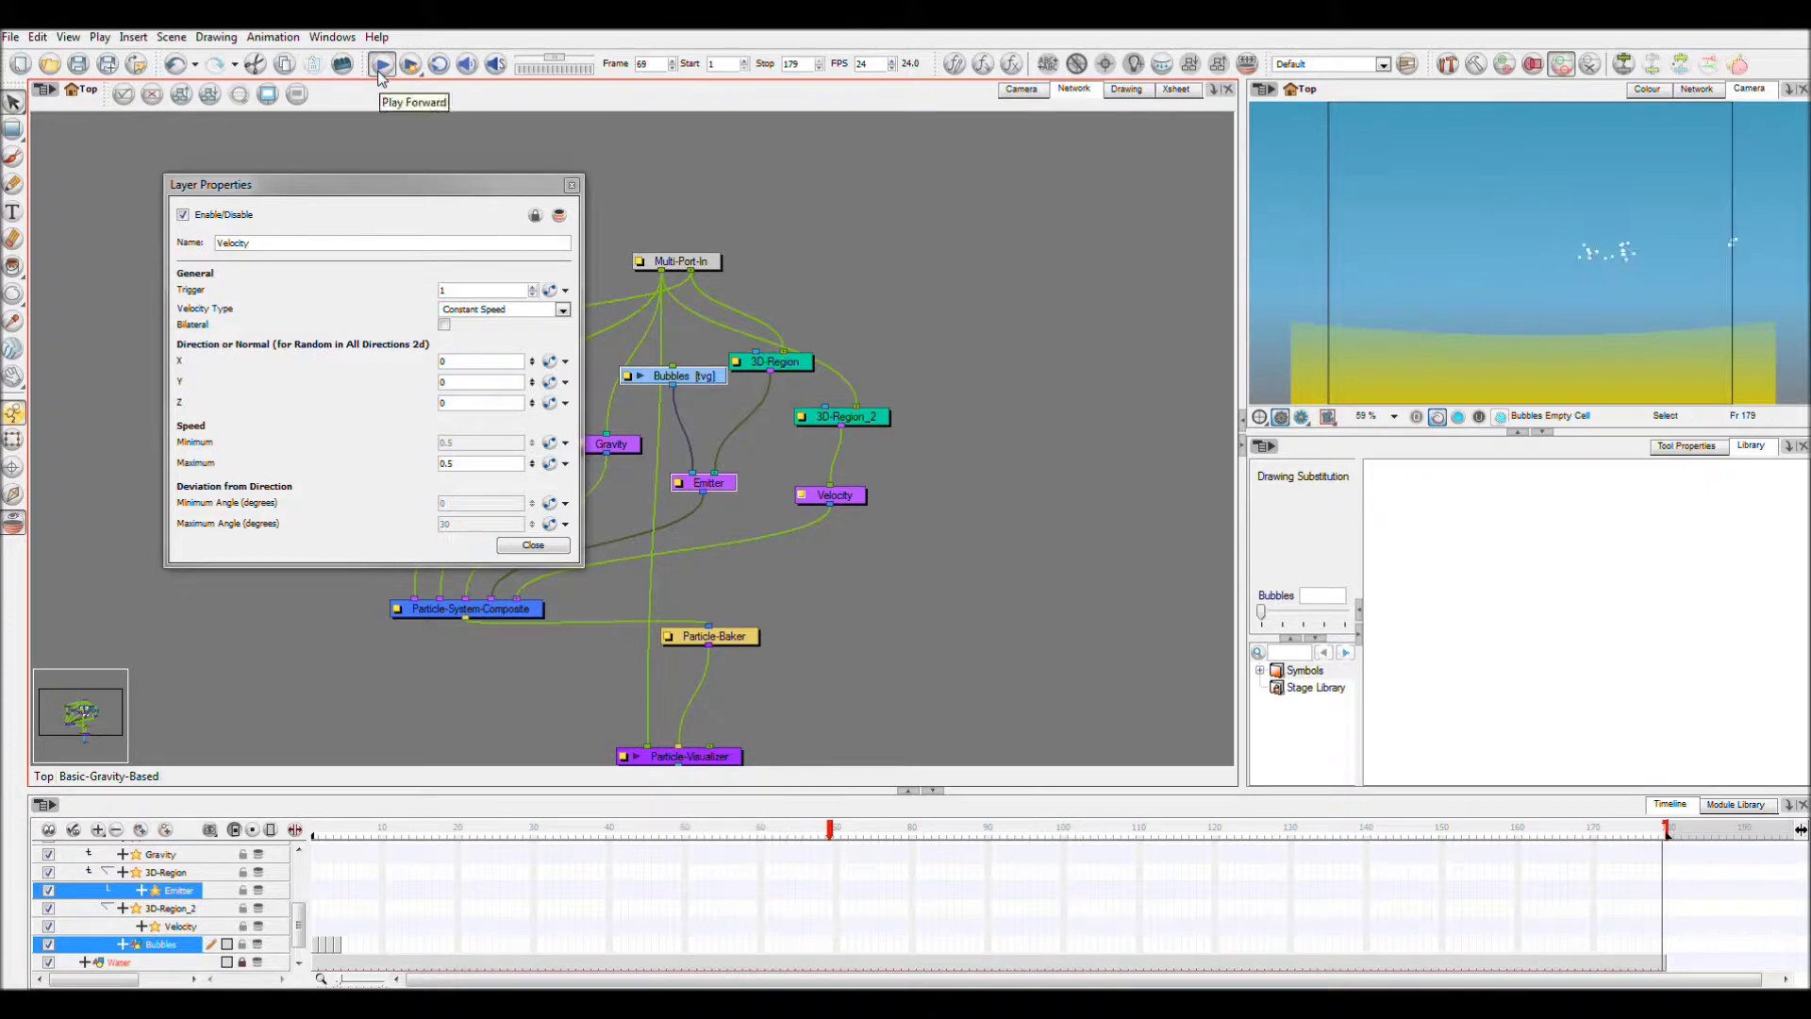
left_click(380, 68)
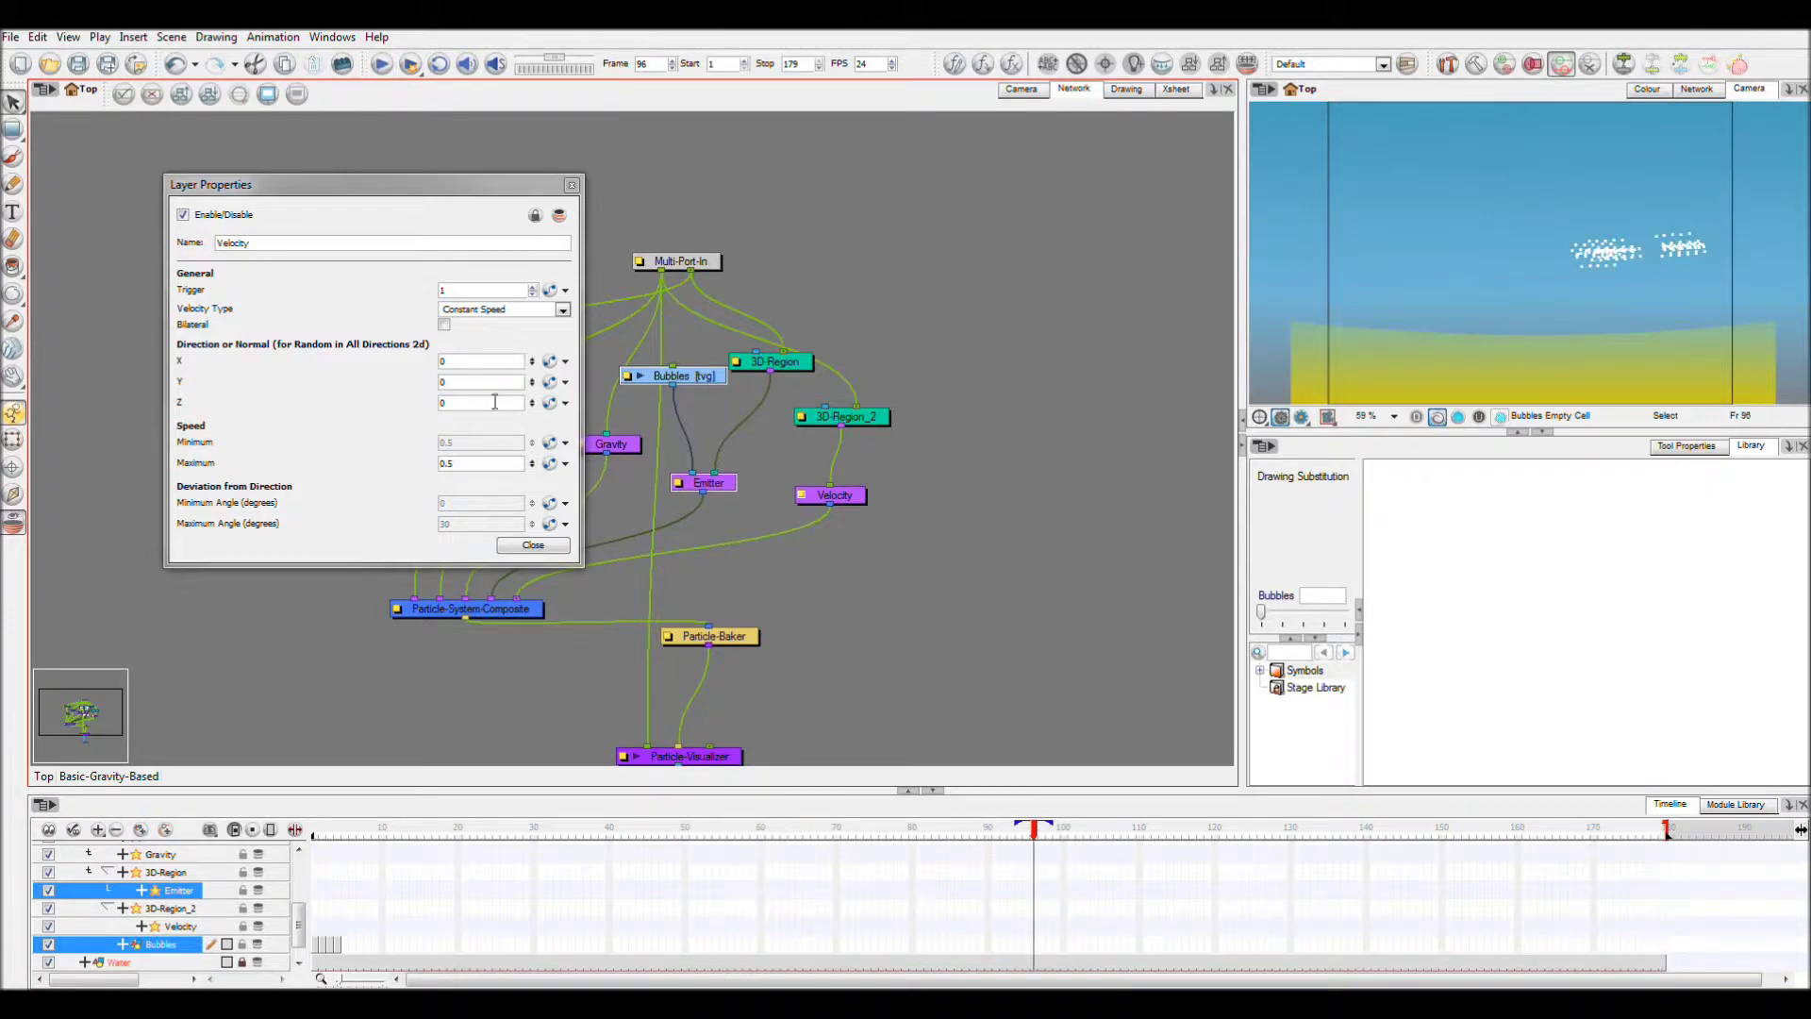
Change the Velocity Type to Interpolated Speed with Minimum and Maximum speed at 0, and play the scene
left_click(537, 309)
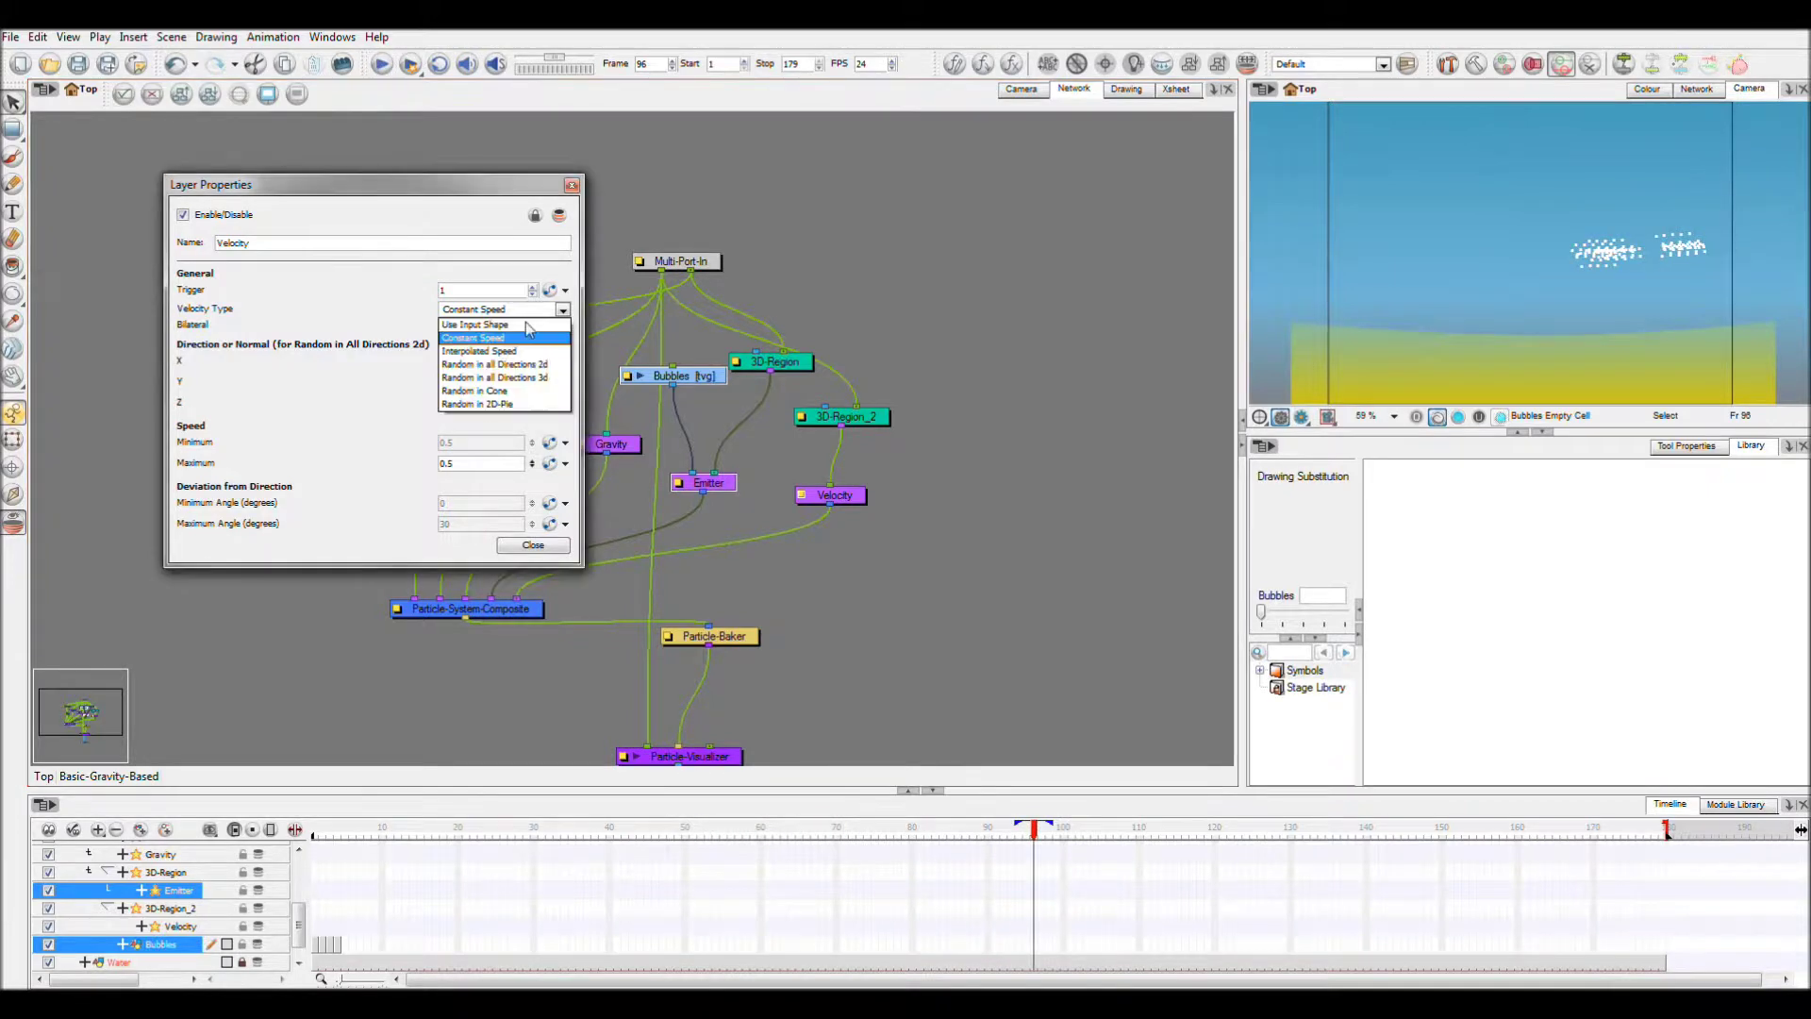
left_click(516, 352)
left_click_drag(469, 440, 435, 442)
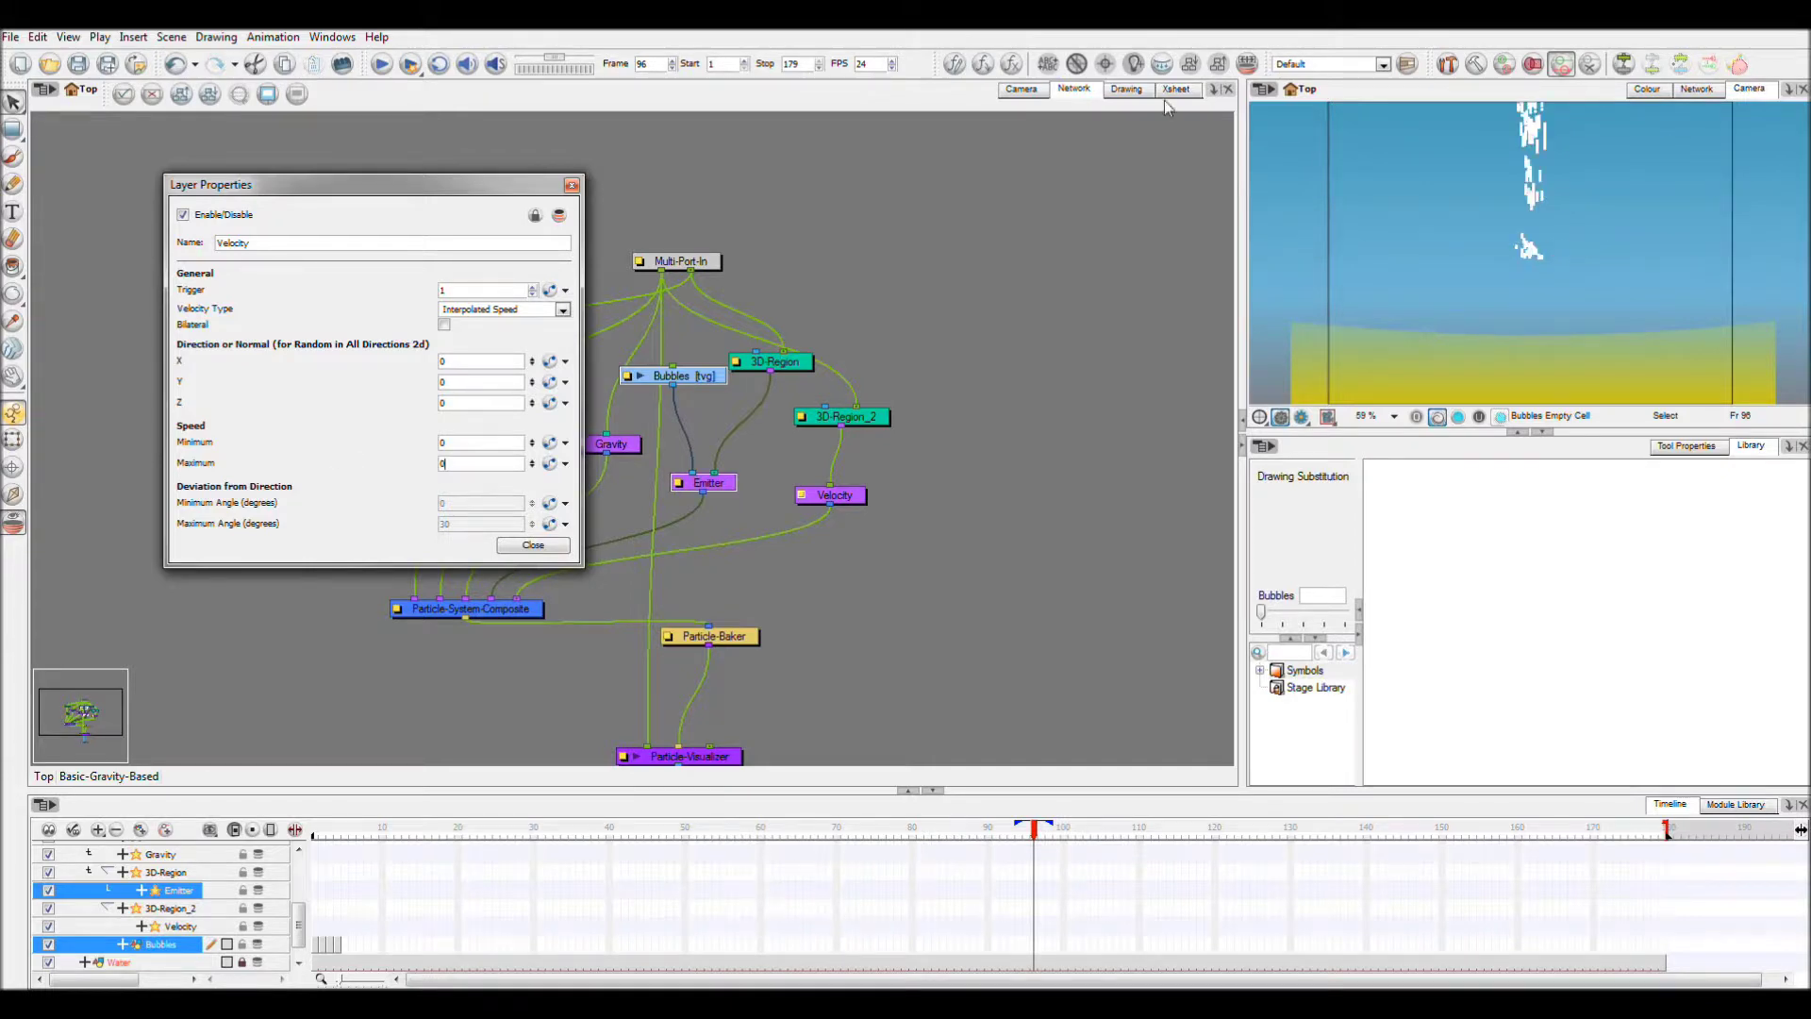
left_click(385, 70)
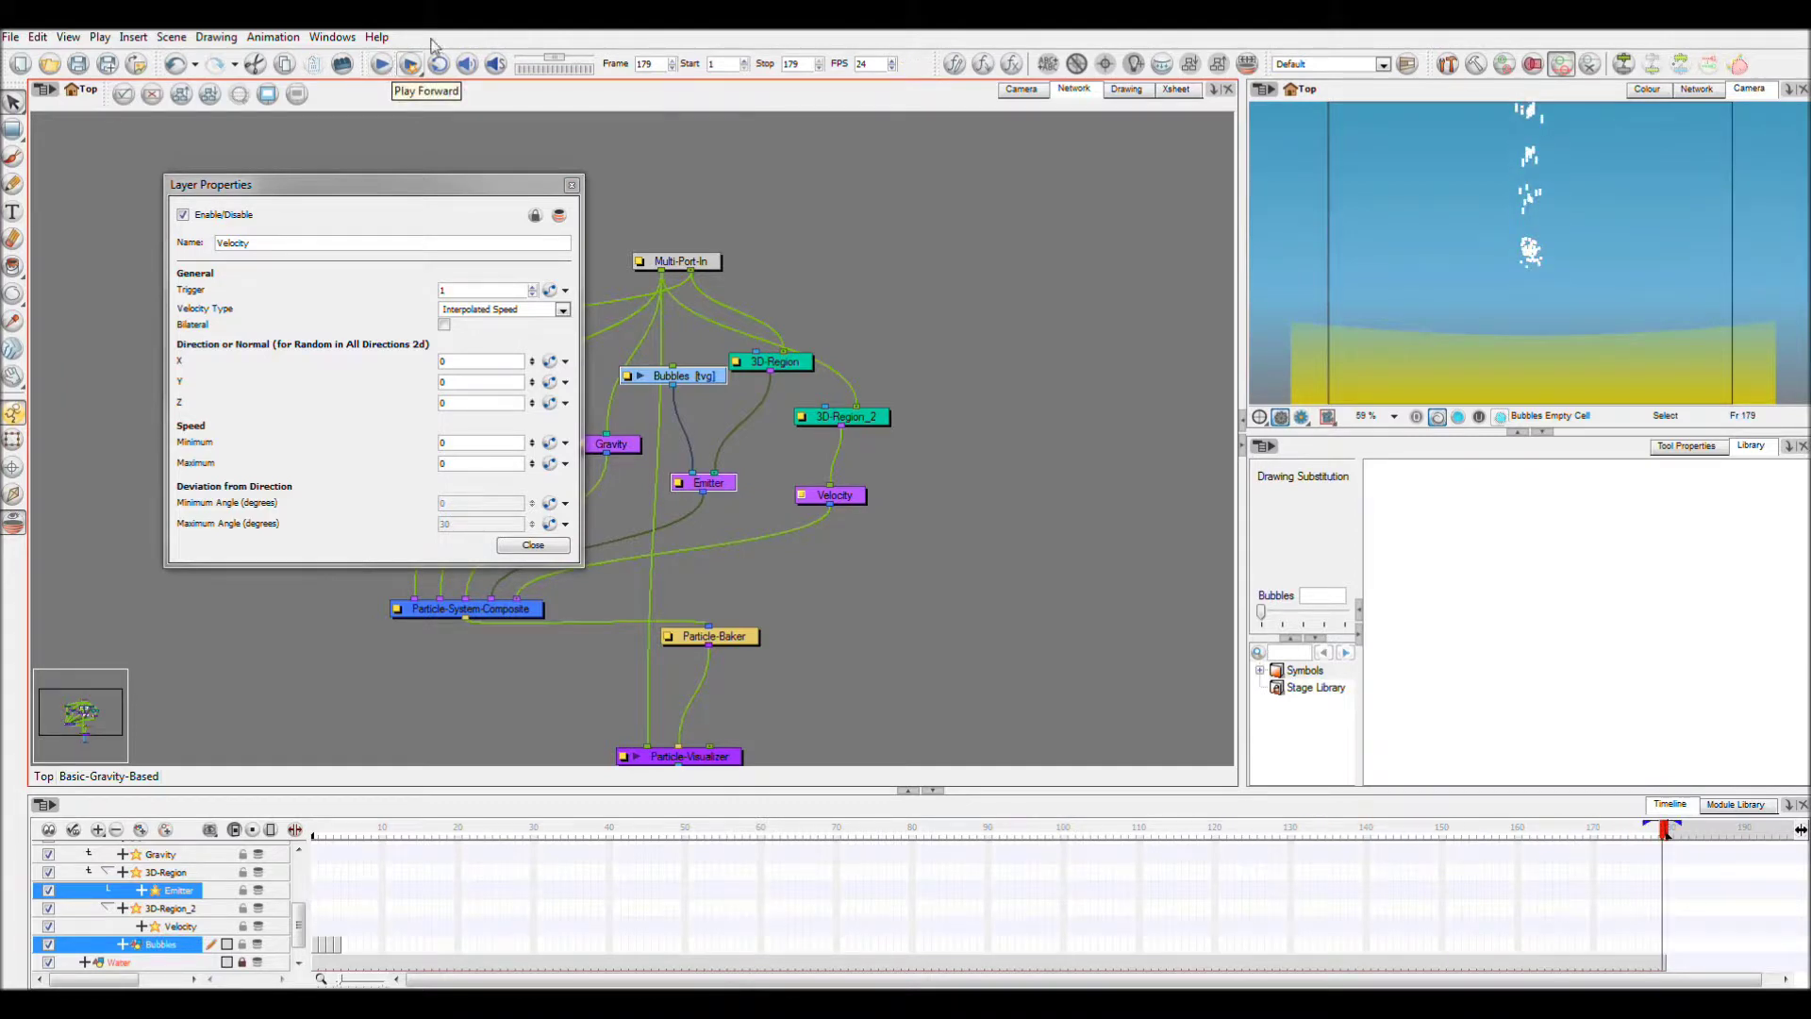
left_click(533, 546)
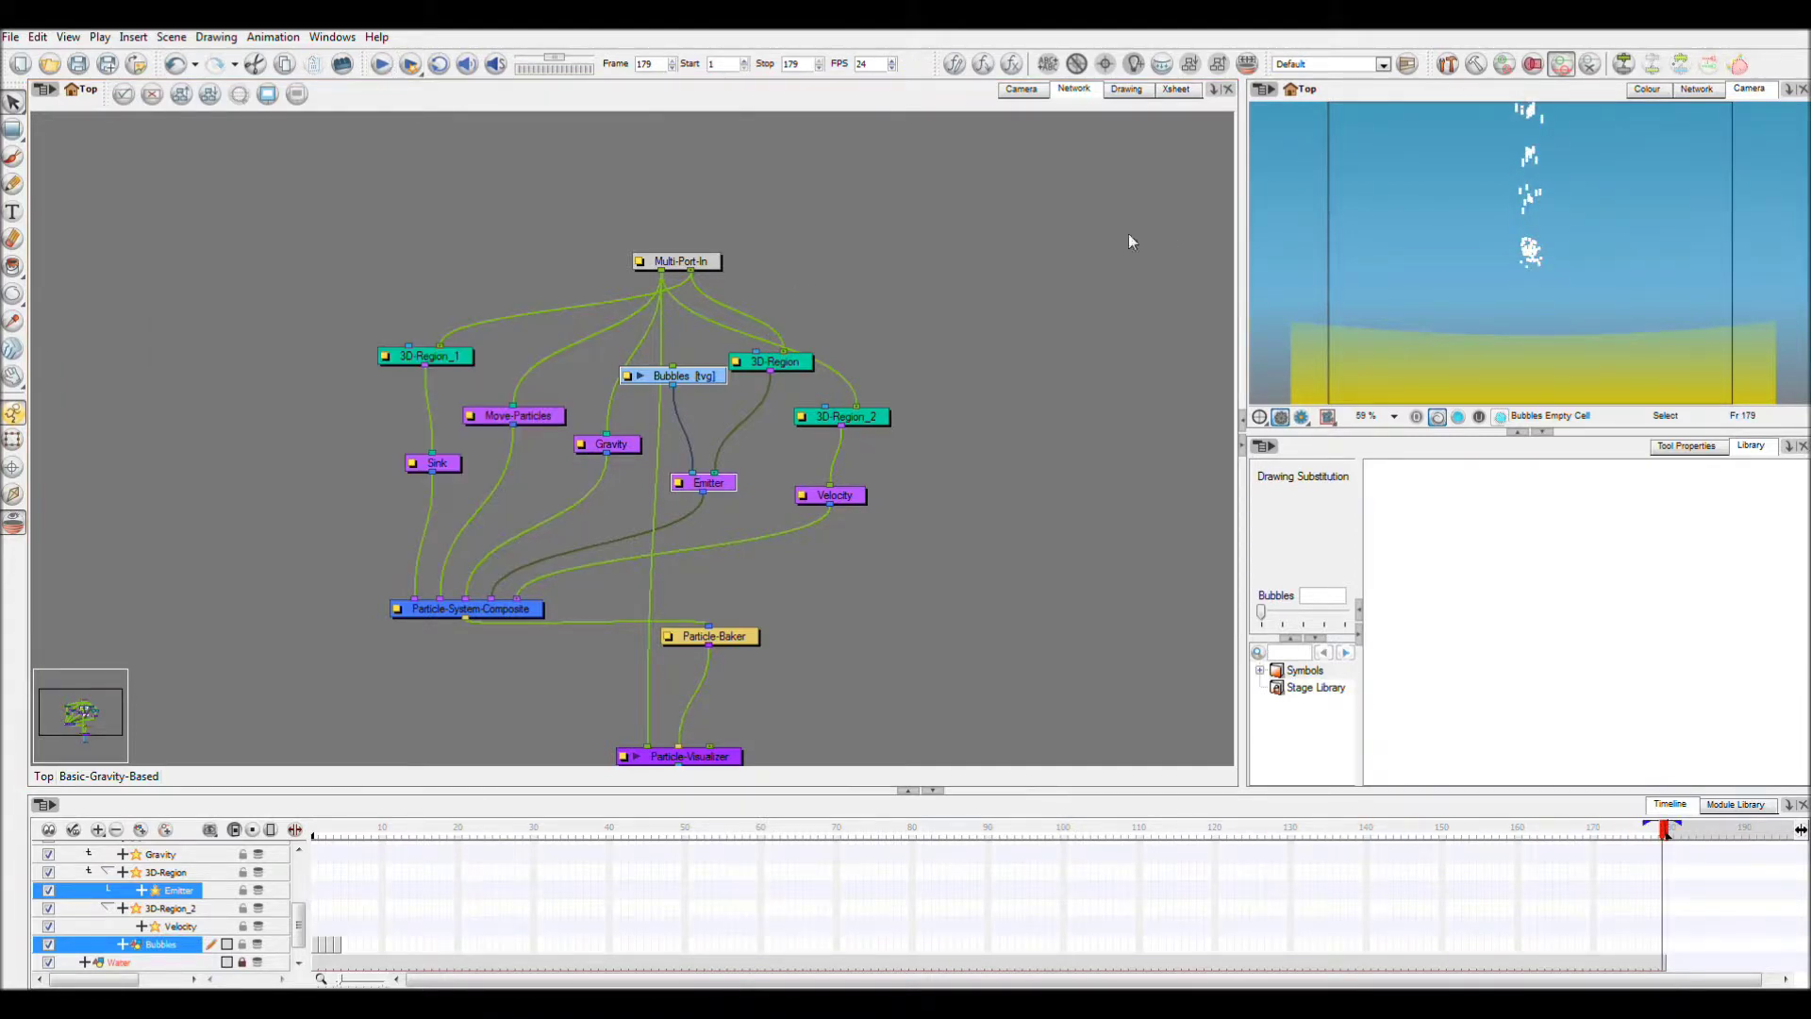
Move the Basic-Gravity-Based peg straight down with the Transform tool so the bubbles start at the sand, and play the scene
left_click_drag(297, 934, 296, 879)
left_click(197, 853)
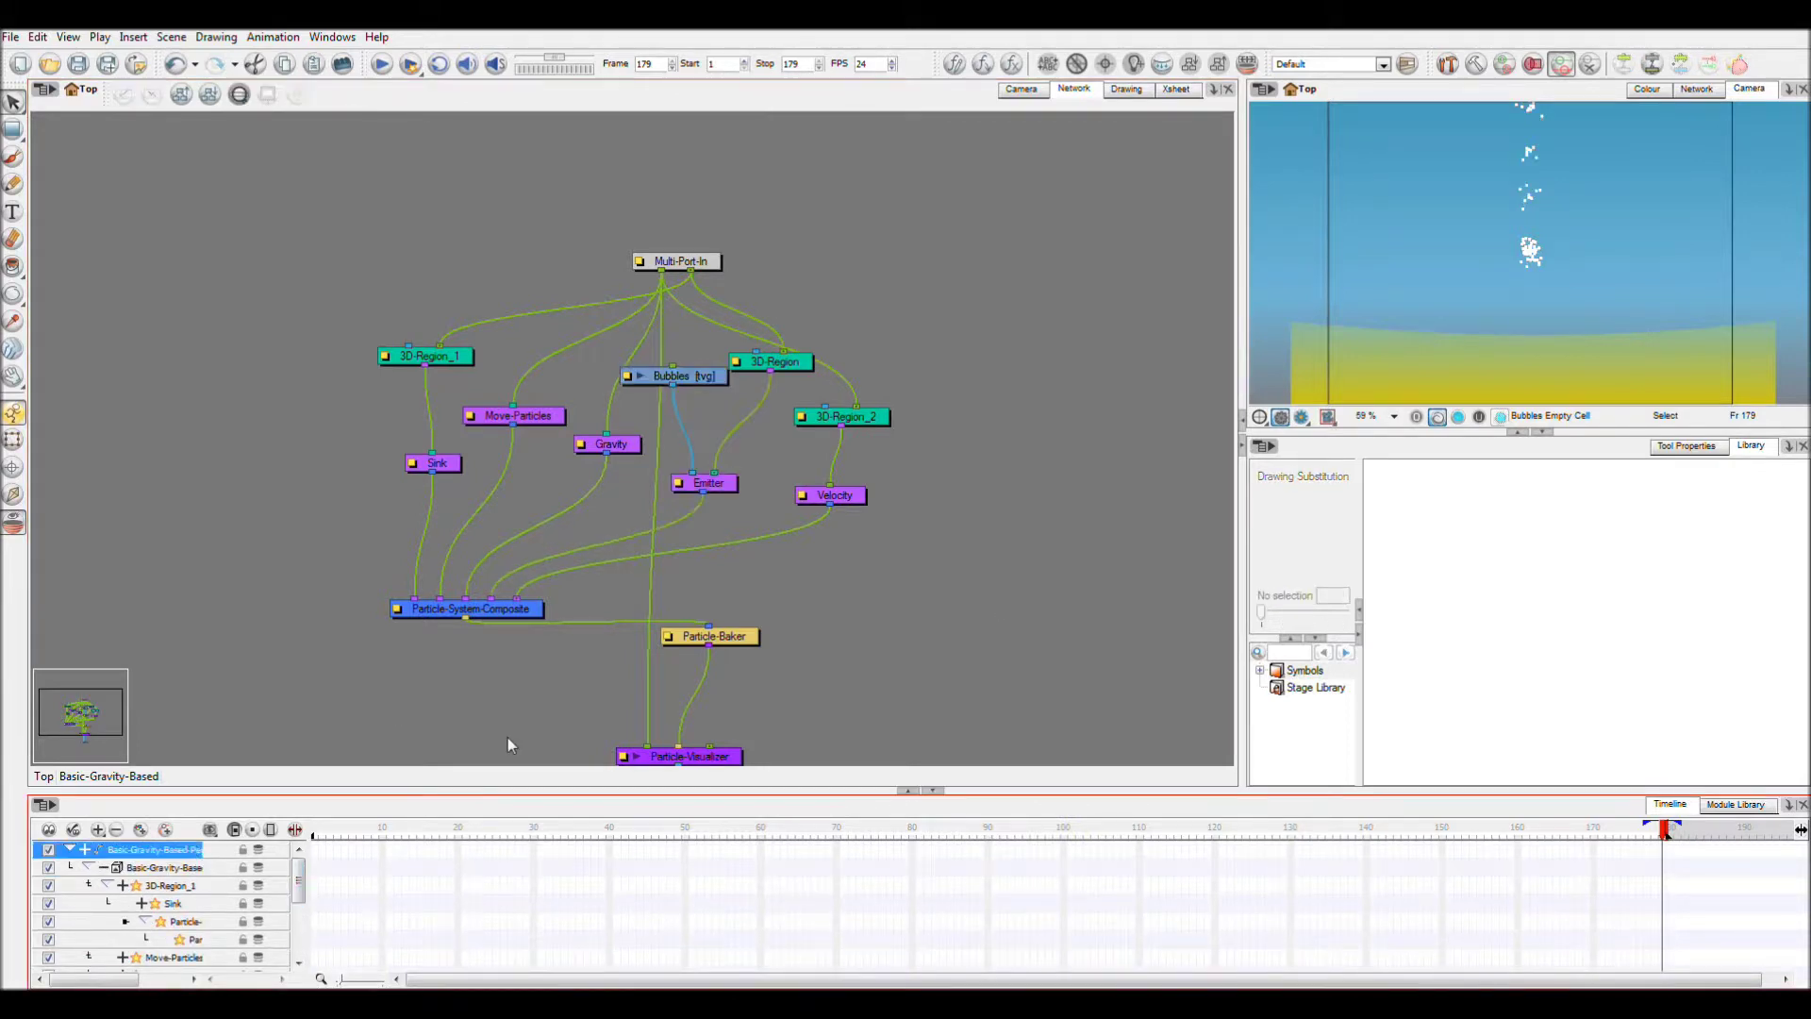
left_click(14, 440)
left_click(1530, 251)
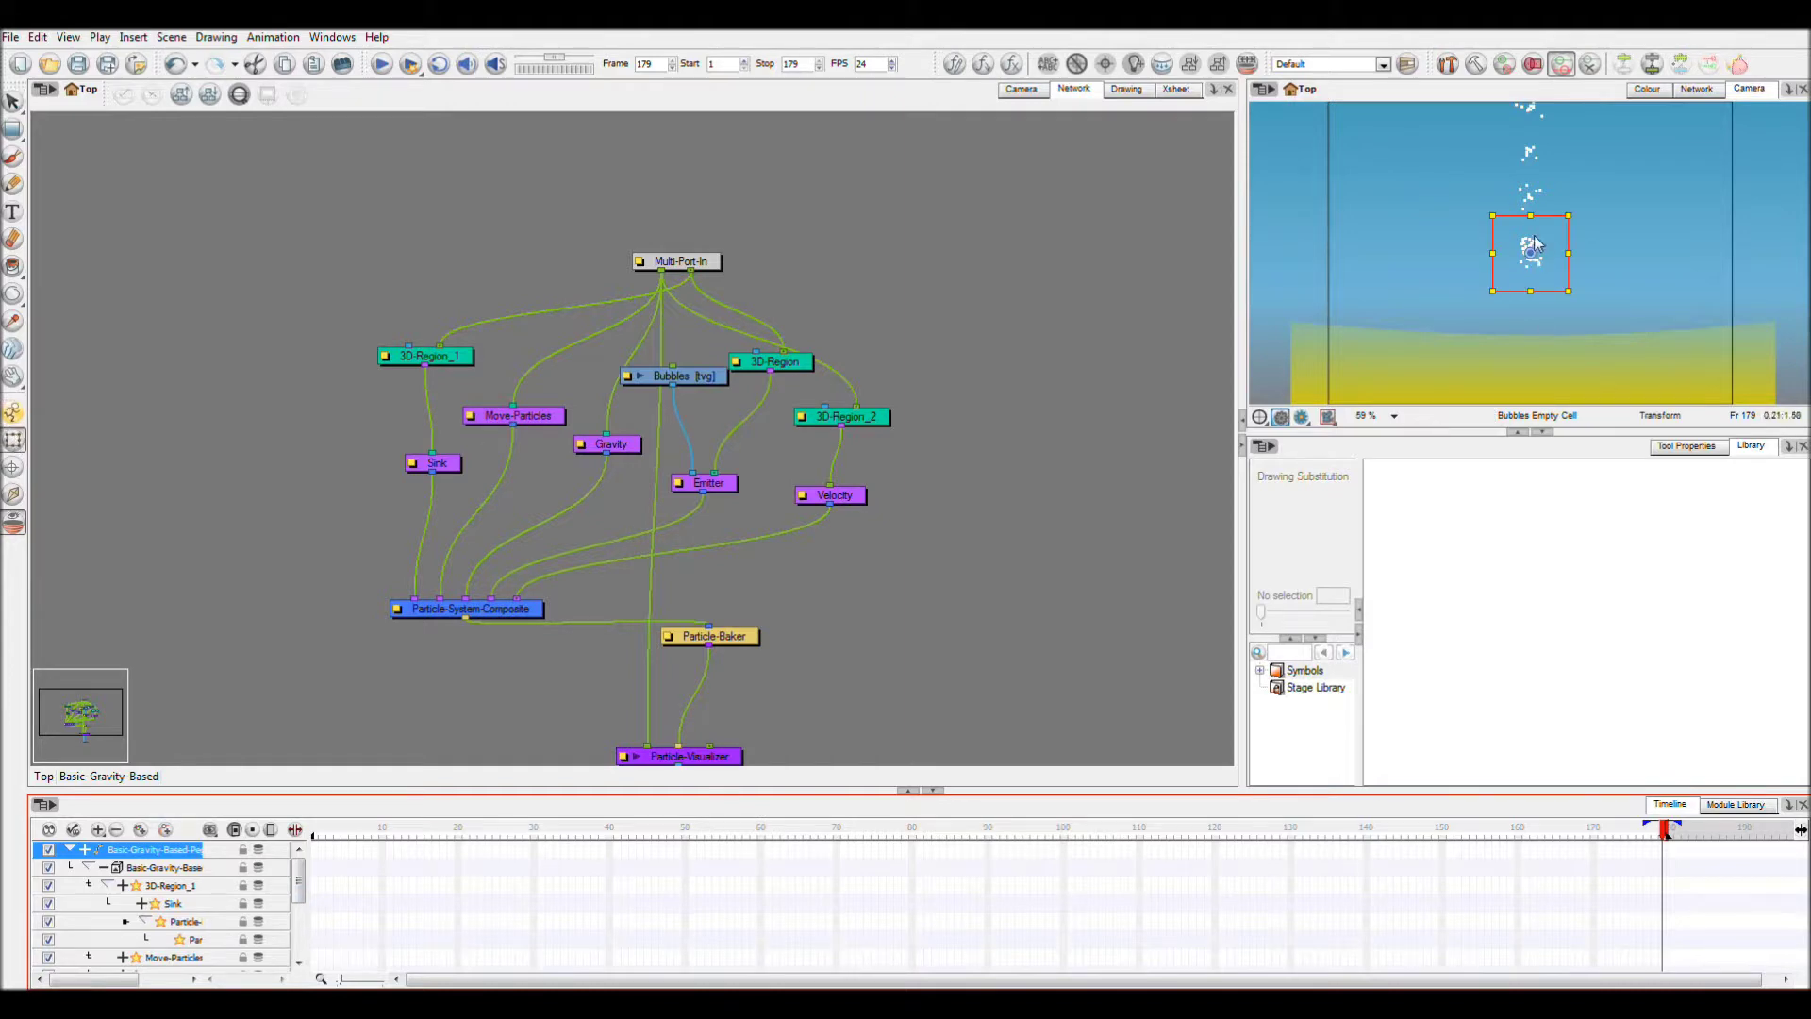
left_click_drag(1533, 253, 1536, 377)
left_click(862, 216)
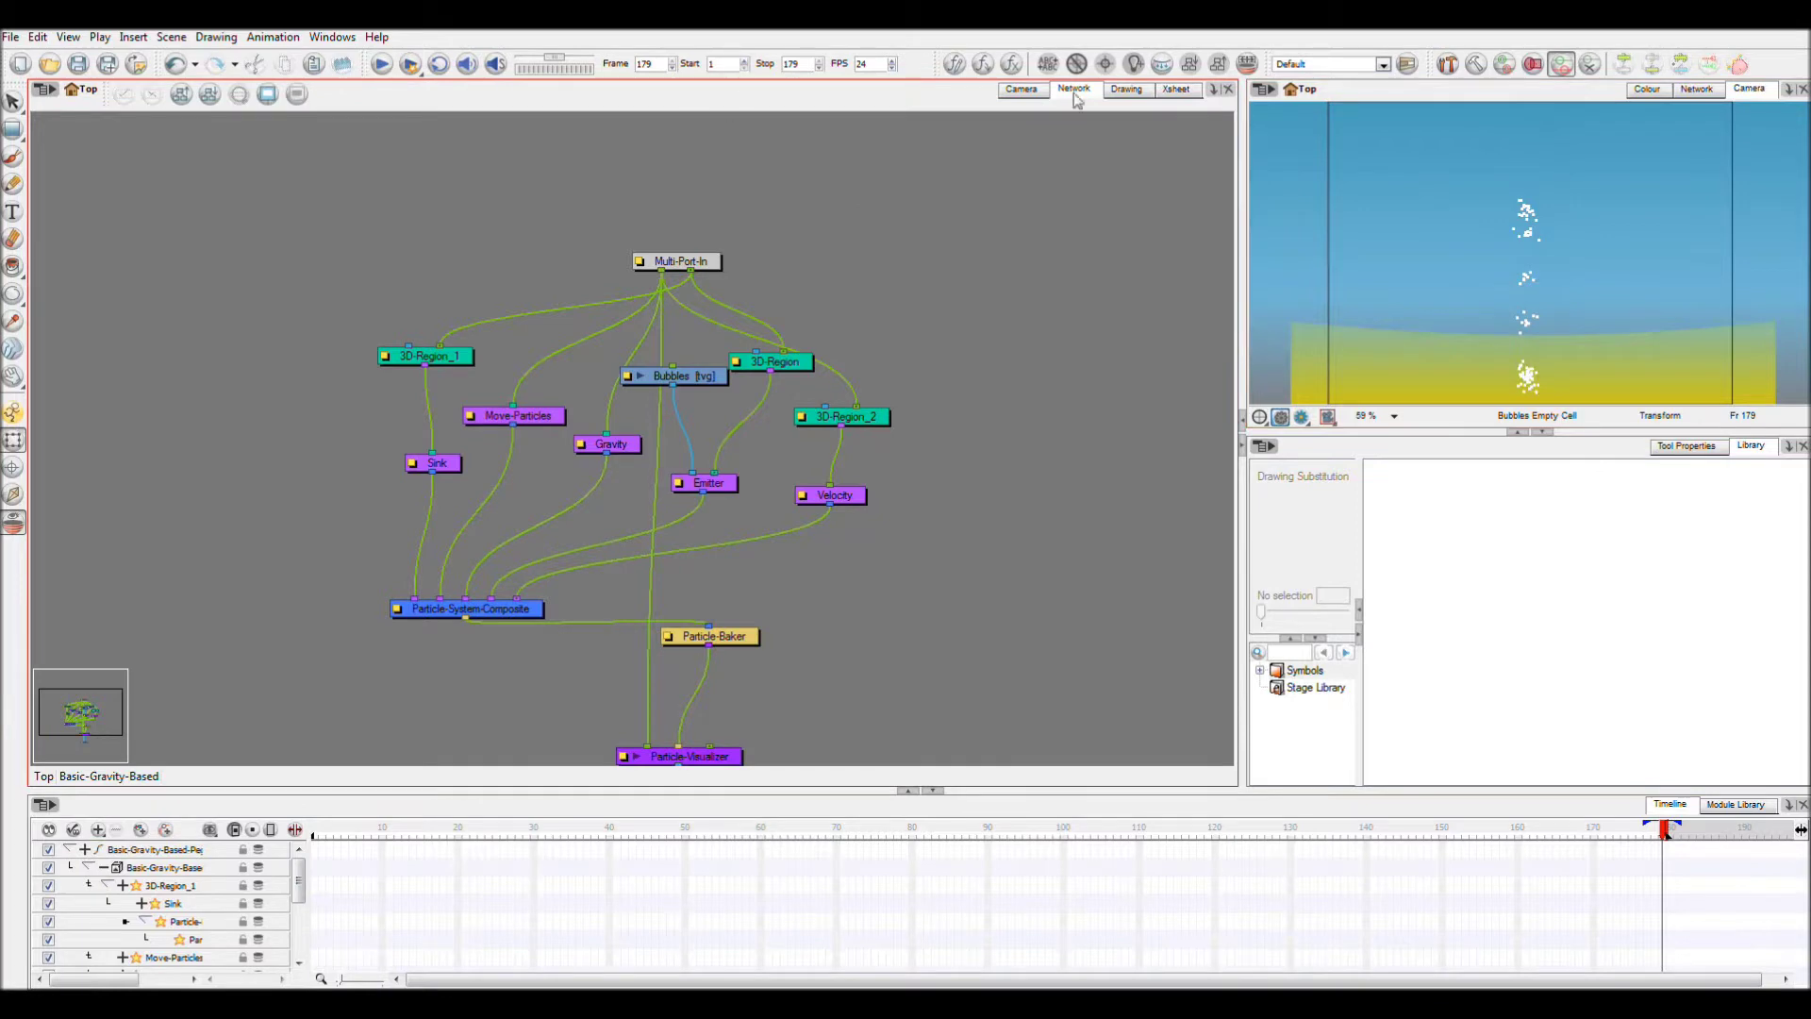
left_click(382, 65)
Set the Emitter's Number of Particles to 1, play the scene and close its properties
double_click(679, 487)
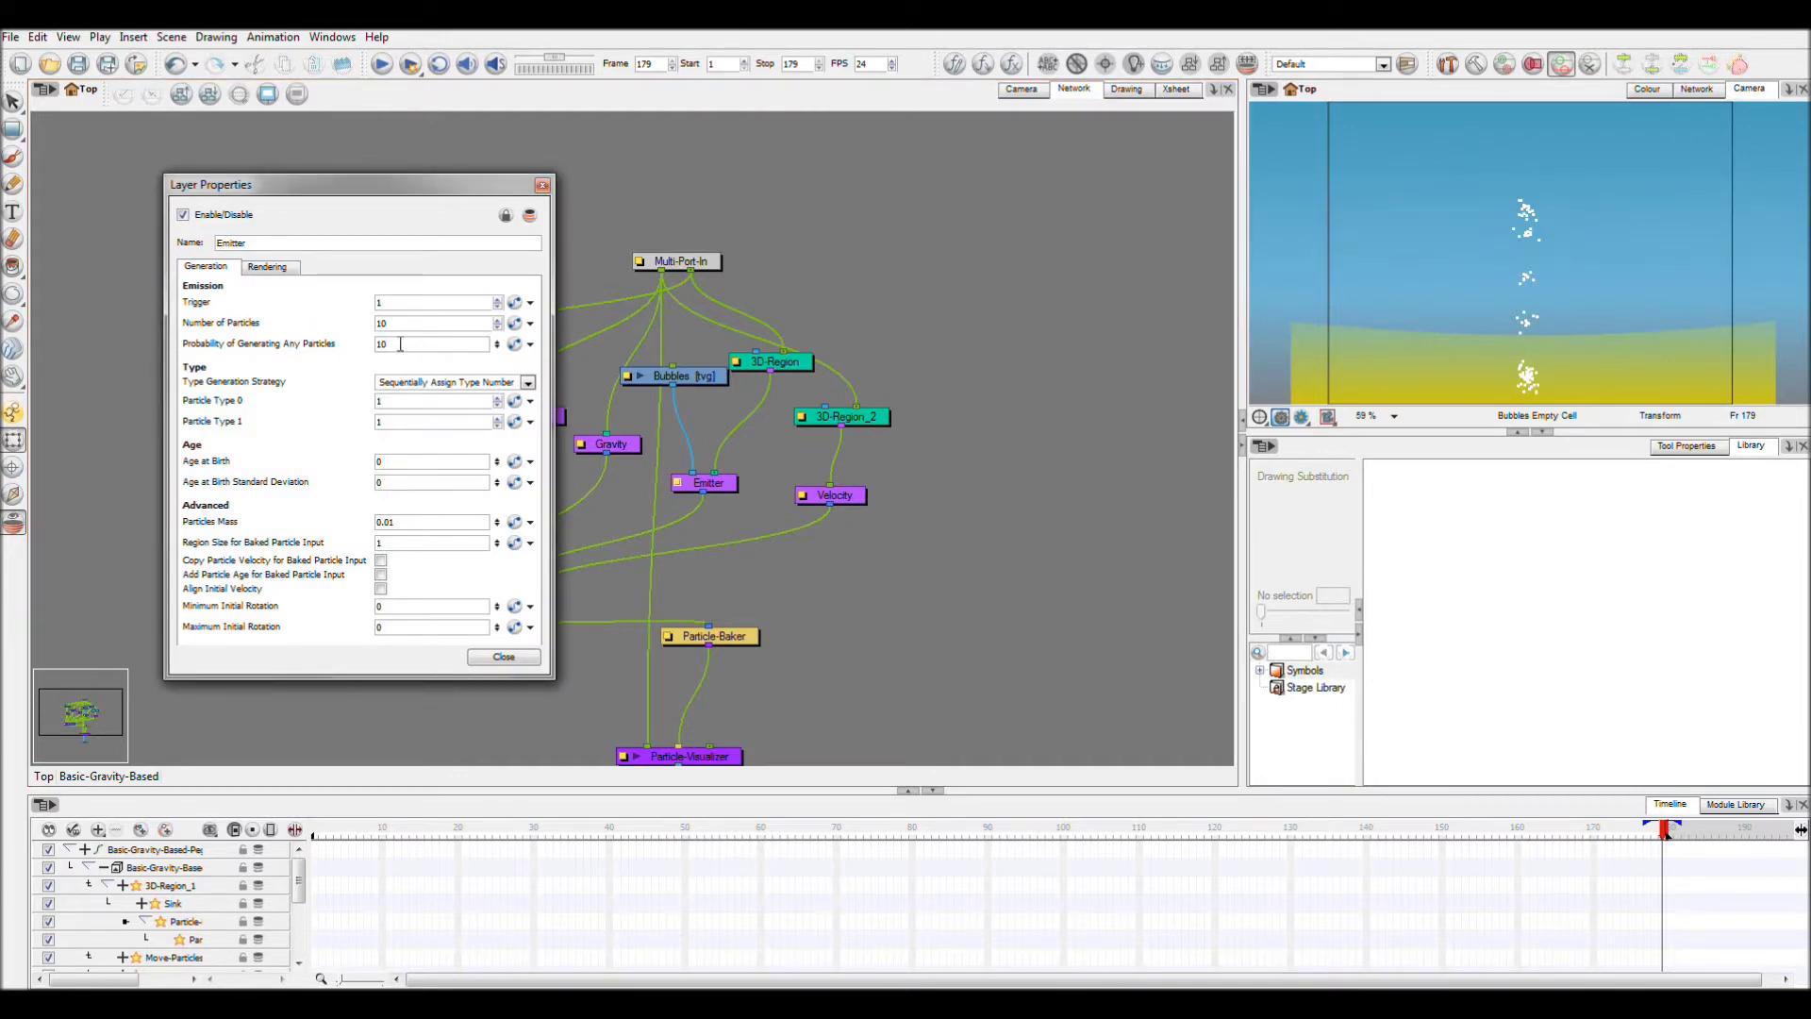
key("BackSpace")
left_click(380, 64)
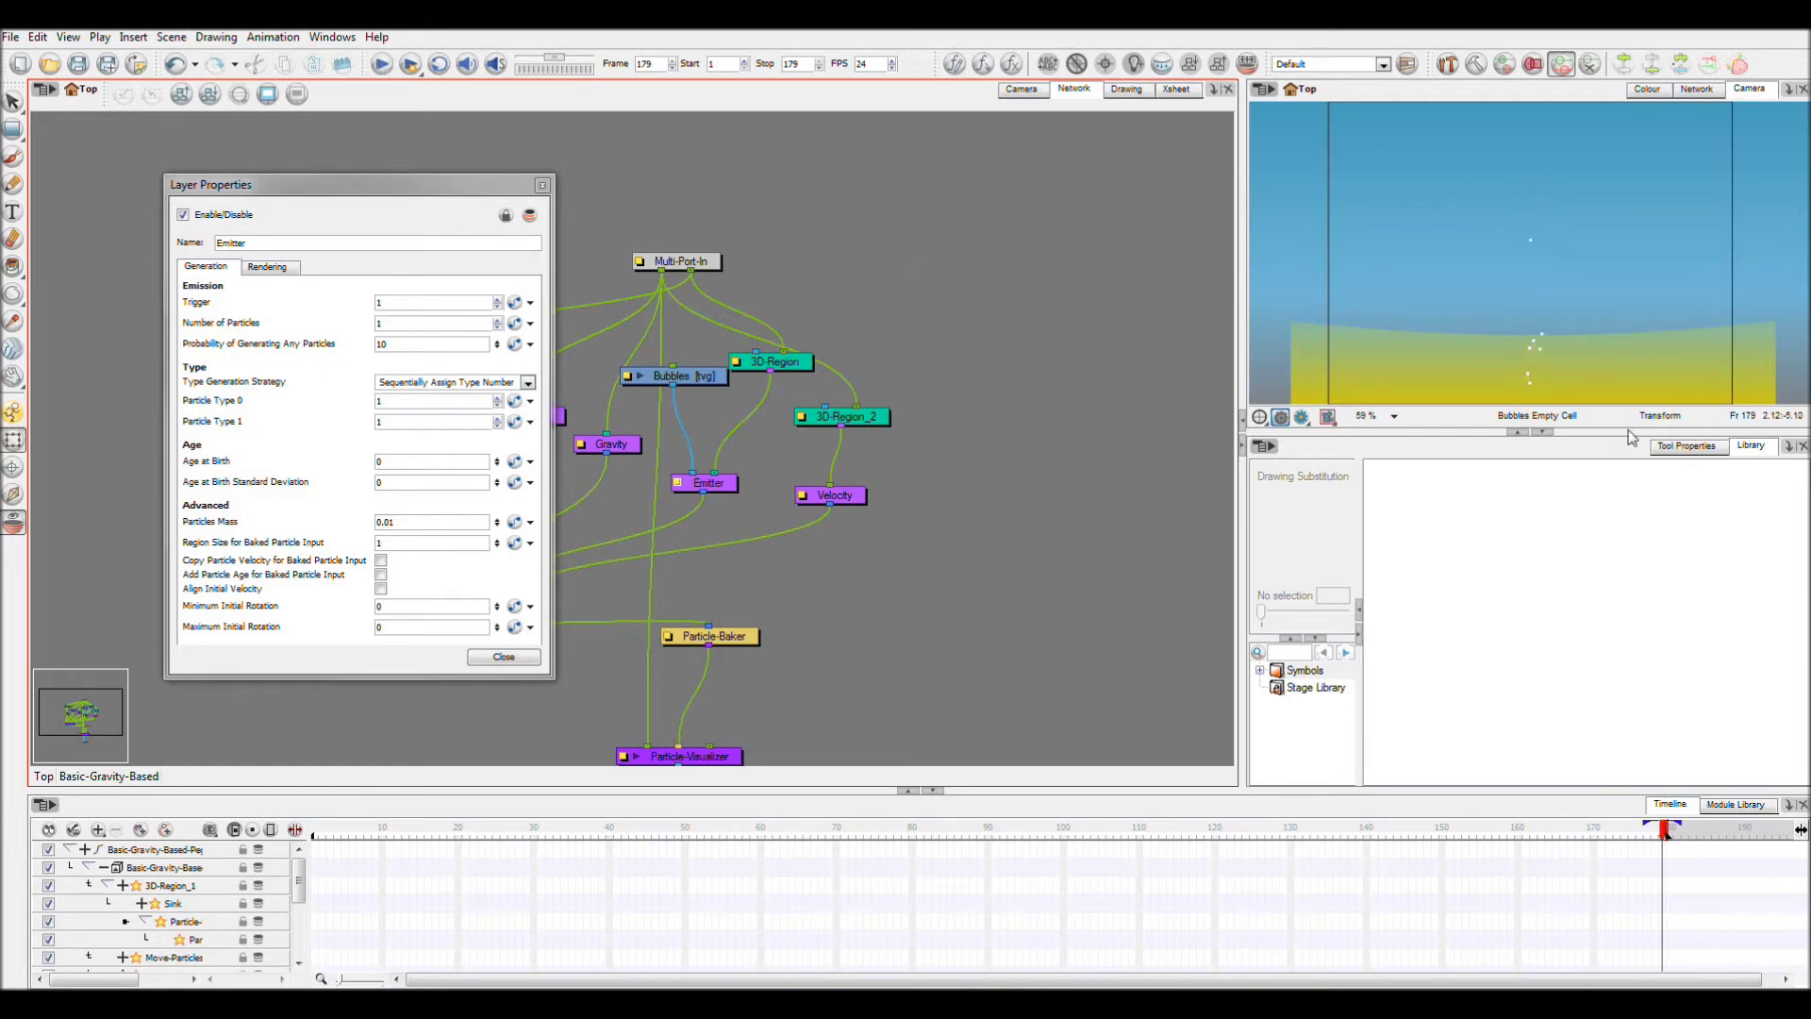
left_click(514, 656)
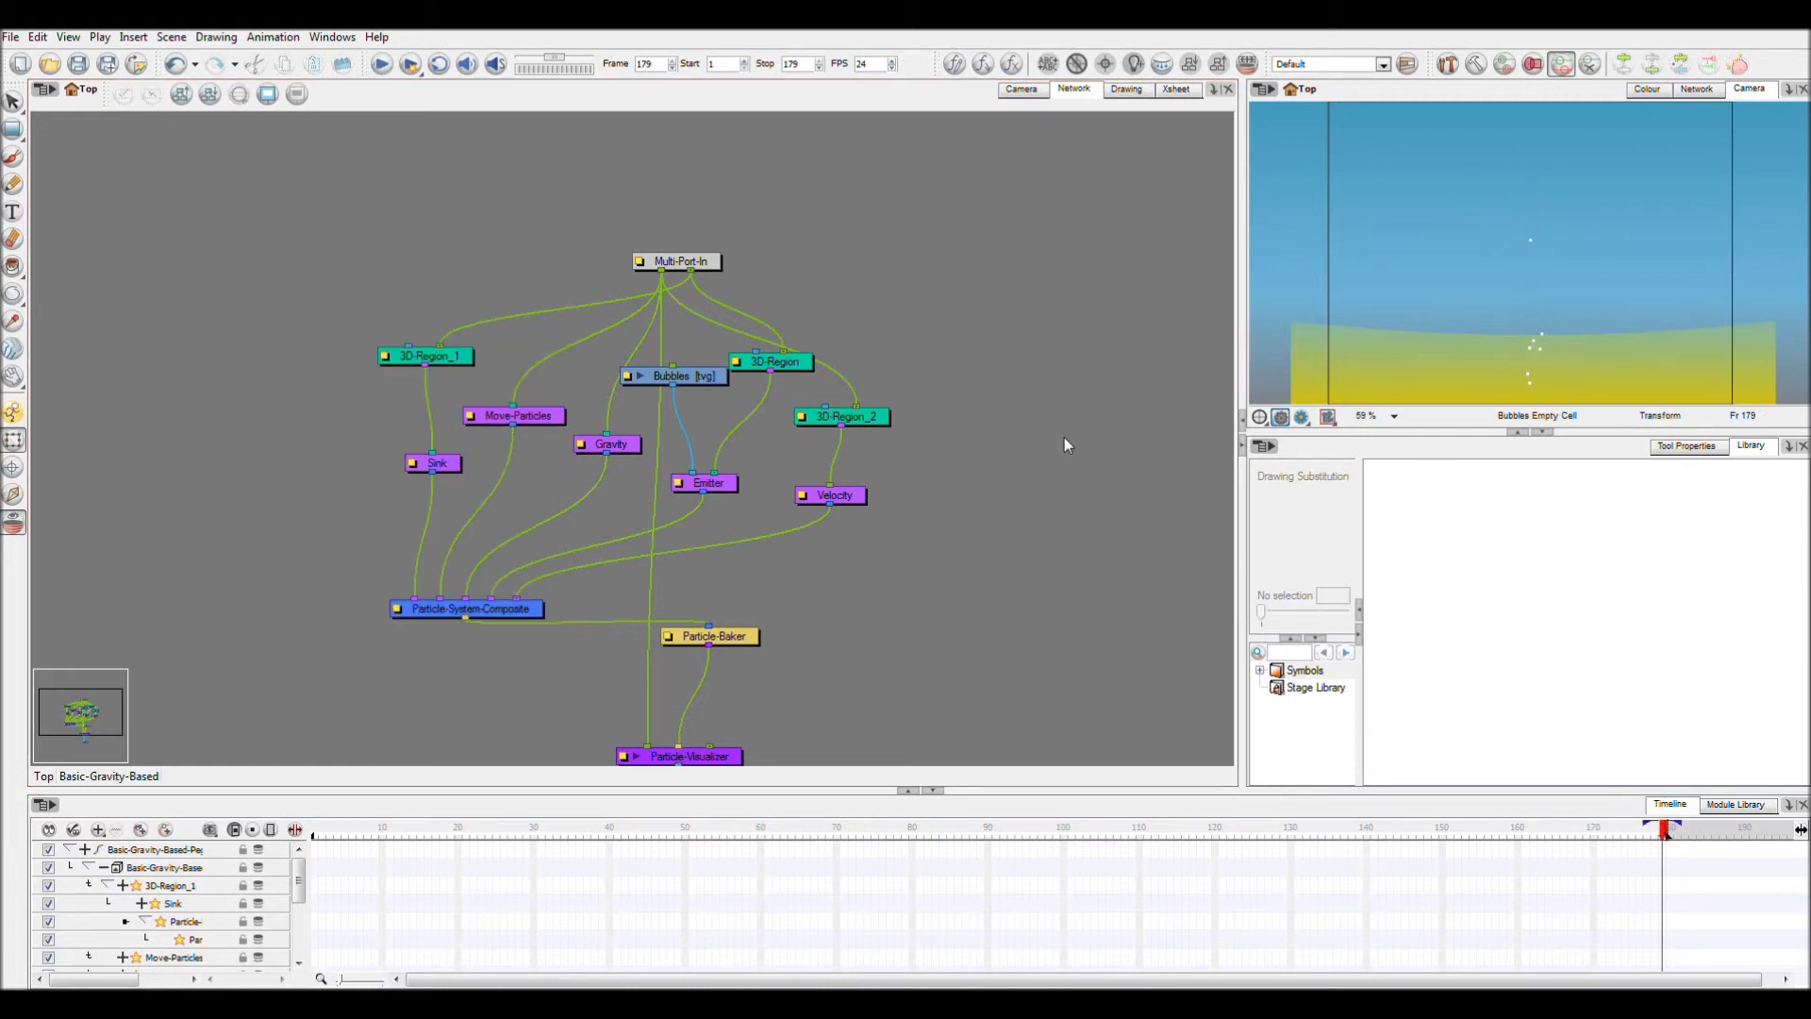